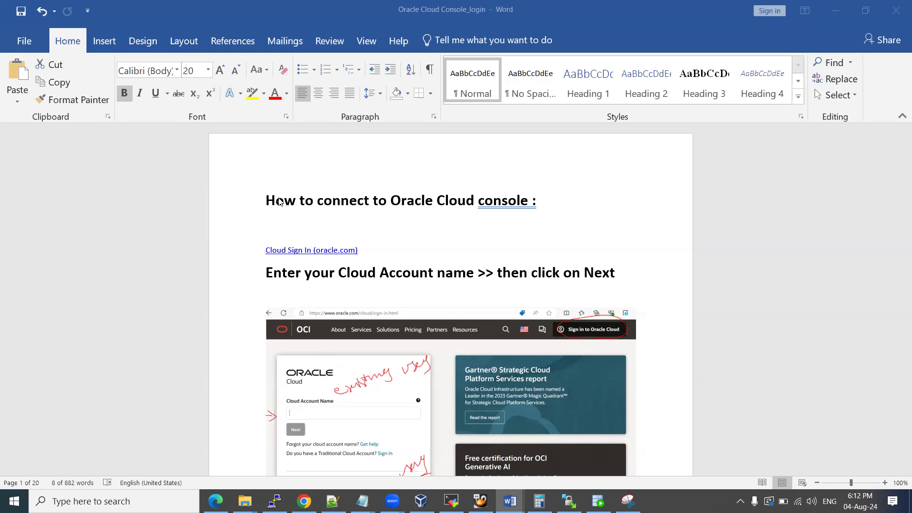
Leave the Word guide and switch to the Oracle Cloud console home page in the browser.
{"action": "left_click", "coordinate": [373, 251]}
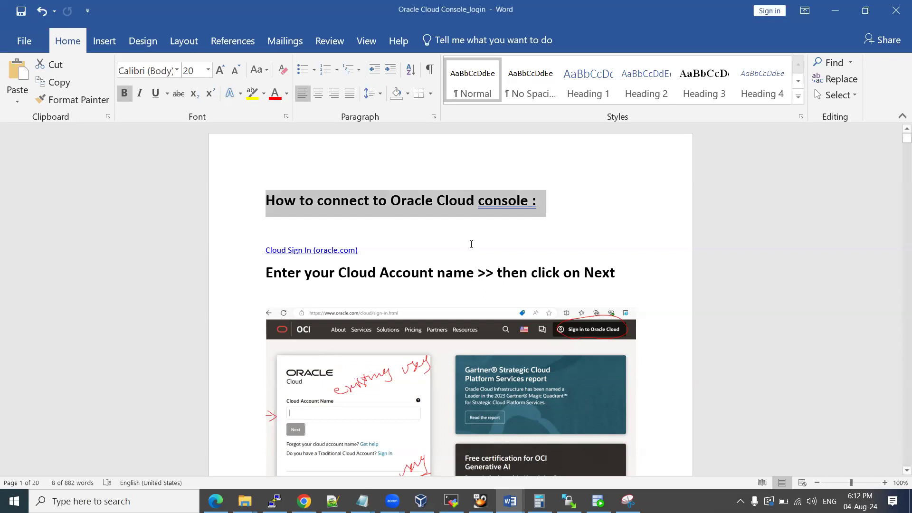
{"action": "left_click", "coordinate": [304, 501]}
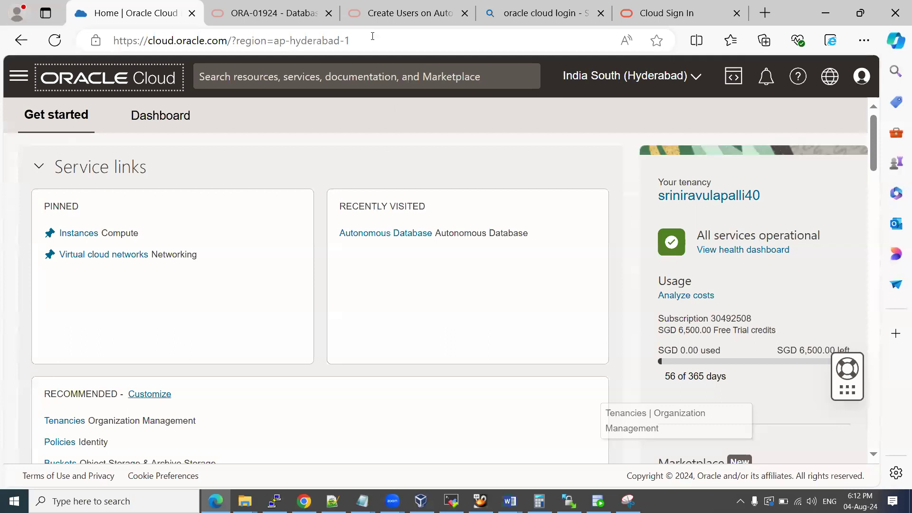
Check the Bing results and Cloud Sign In tabs, then return to the login guide's user name and password step.
{"action": "left_click", "coordinate": [610, 15]}
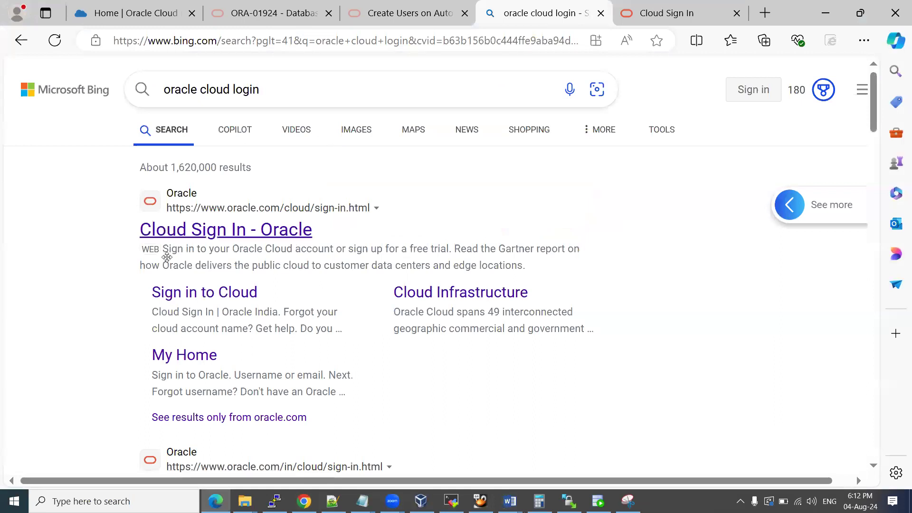
{"action": "key", "text": "ctrl+Tab"}
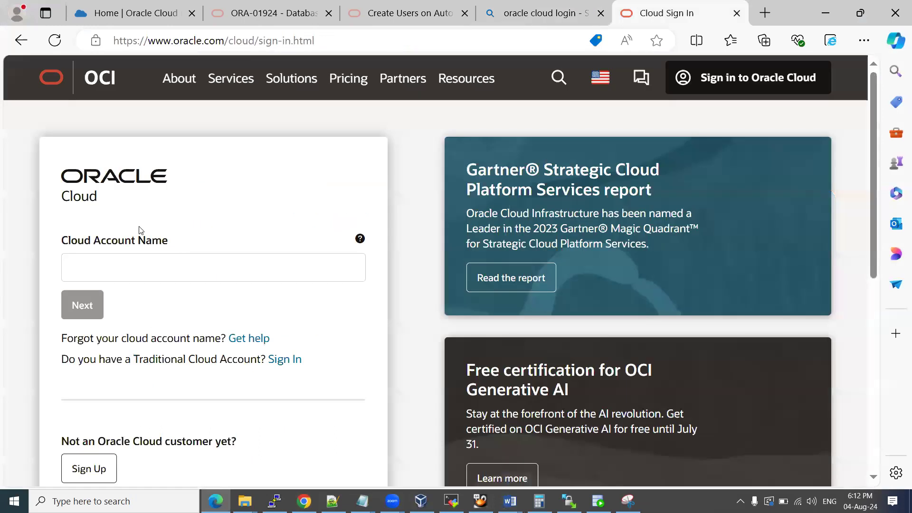
{"action": "left_click", "coordinate": [509, 500]}
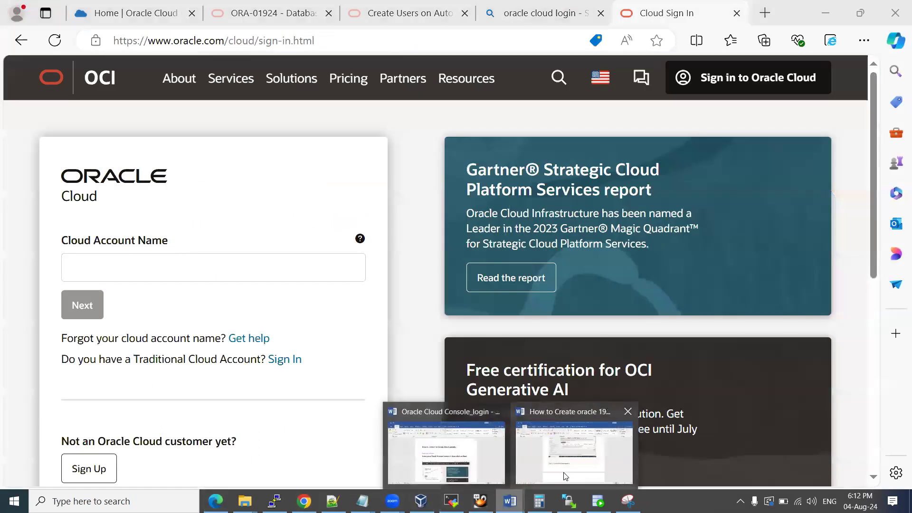
{"action": "left_click", "coordinate": [470, 460]}
{"action": "scroll", "coordinate": [322, 398], "scroll_direction": "down", "scroll_amount": 1}
{"action": "scroll", "coordinate": [322, 398], "scroll_direction": "down", "scroll_amount": 6}
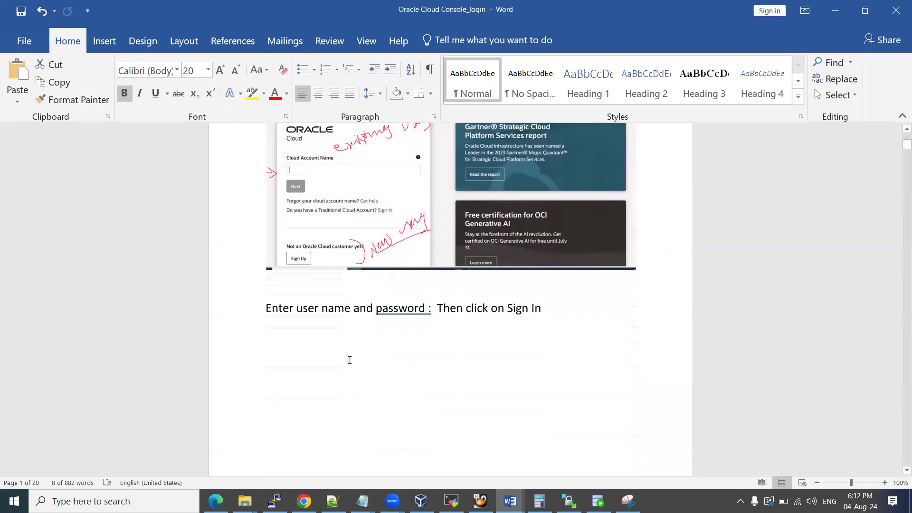
Select the sign-in text, scroll to its screenshot, then bring back the Home | Oracle Cloud tab.
{"action": "left_click_drag", "start_coordinate": [314, 298], "coordinate": [470, 346]}
{"action": "scroll", "coordinate": [470, 349], "scroll_direction": "down", "scroll_amount": 10}
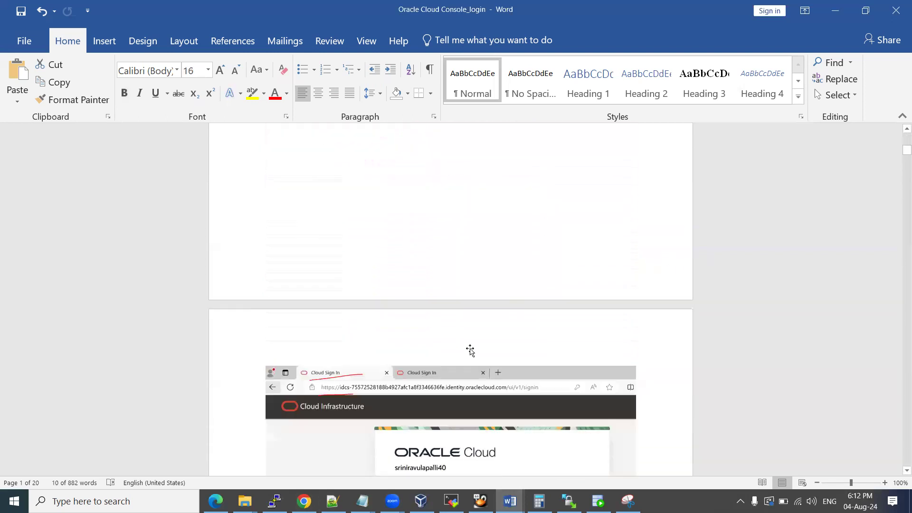
{"action": "scroll", "coordinate": [470, 350], "scroll_direction": "down", "scroll_amount": 1}
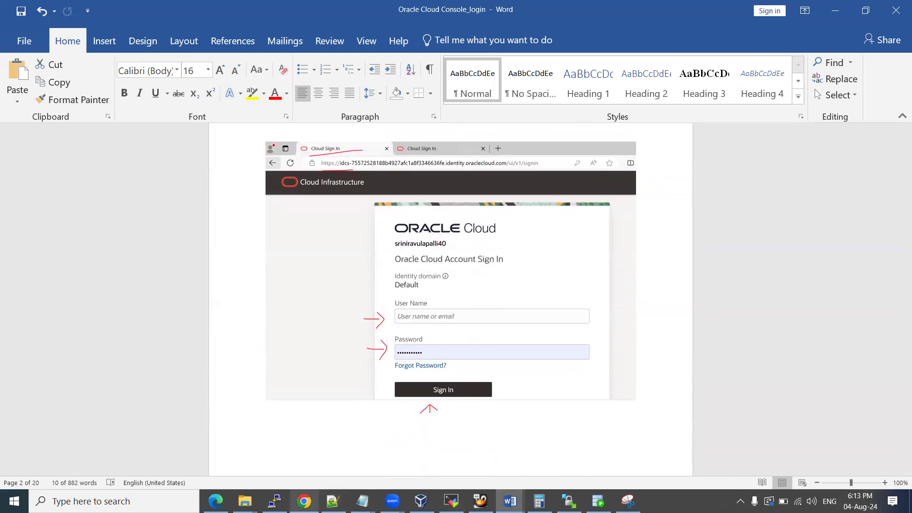
{"action": "left_click", "coordinate": [216, 501]}
{"action": "left_click", "coordinate": [143, 16]}
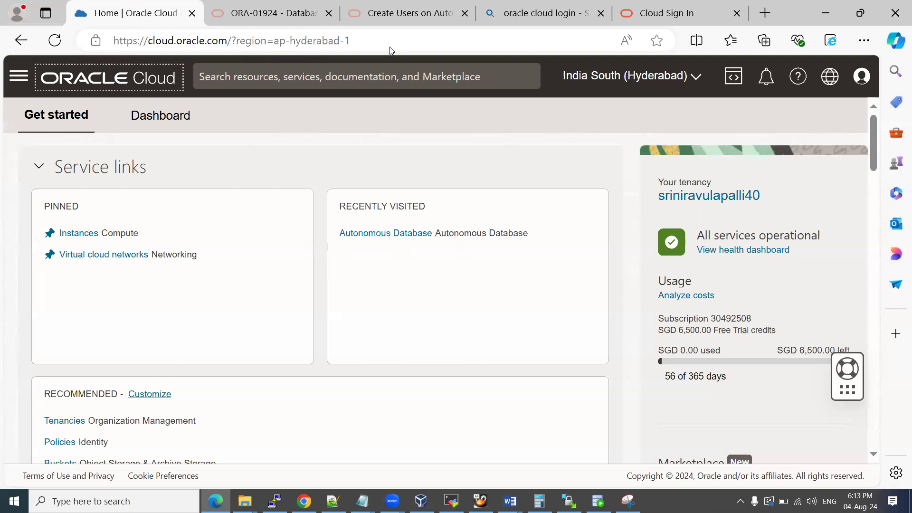
Open Oracle Database > Autonomous Database in the console, then return to the Oracle Cloud Console_login guide.
{"action": "left_click", "coordinate": [14, 80]}
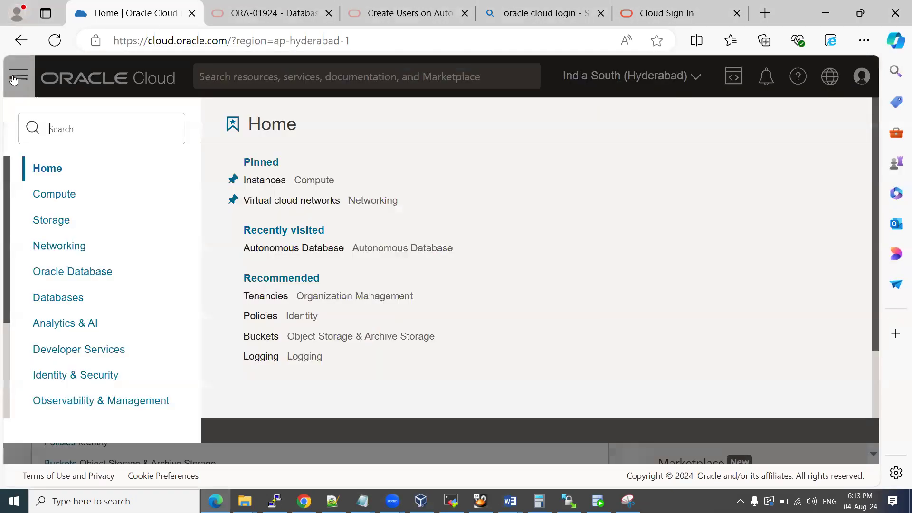
{"action": "left_click", "coordinate": [56, 274]}
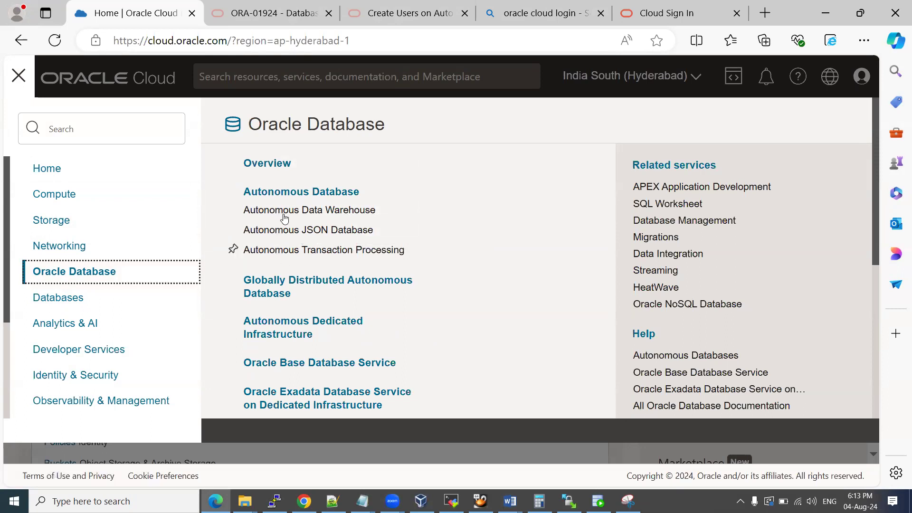
{"action": "left_click", "coordinate": [291, 193]}
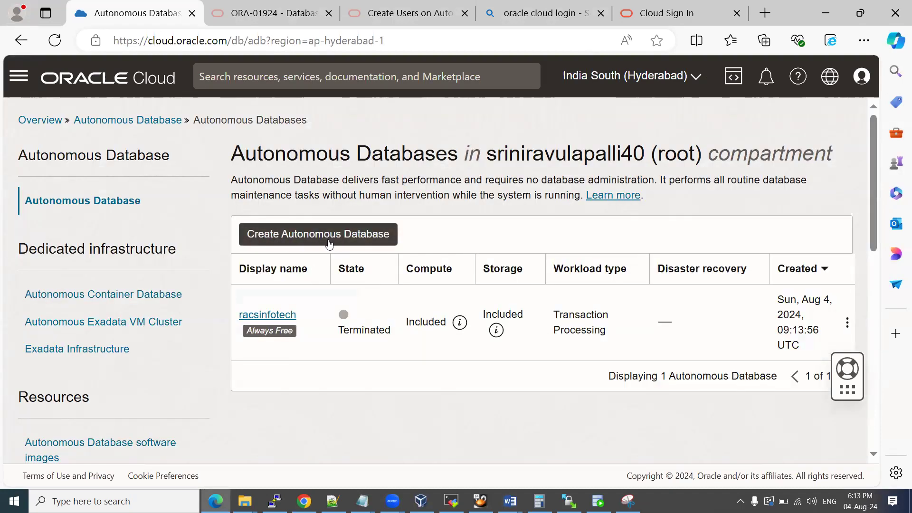
{"action": "left_click", "coordinate": [510, 501]}
{"action": "left_click", "coordinate": [447, 453]}
Scroll to the console screenshot and place the cursor on the empty line above the workshop skills list.
{"action": "scroll", "coordinate": [483, 309], "scroll_direction": "down", "scroll_amount": 10}
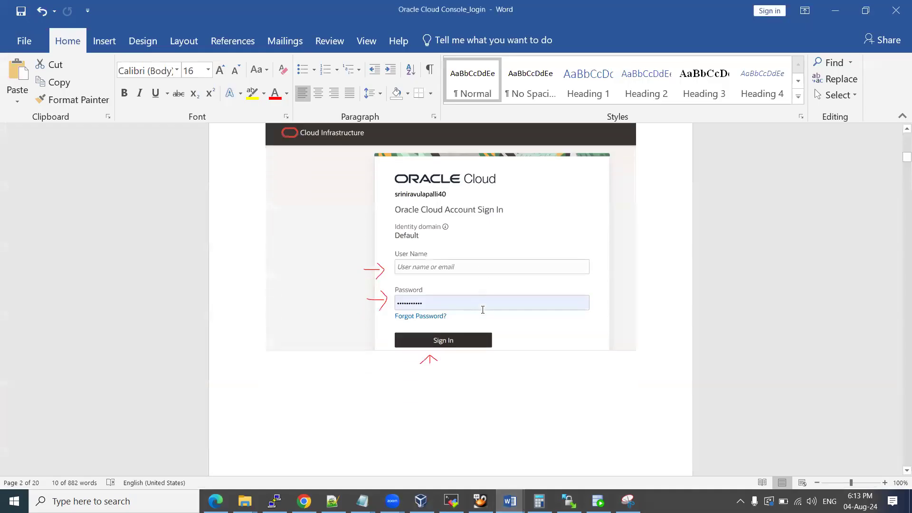
{"action": "scroll", "coordinate": [482, 307], "scroll_direction": "down", "scroll_amount": 10}
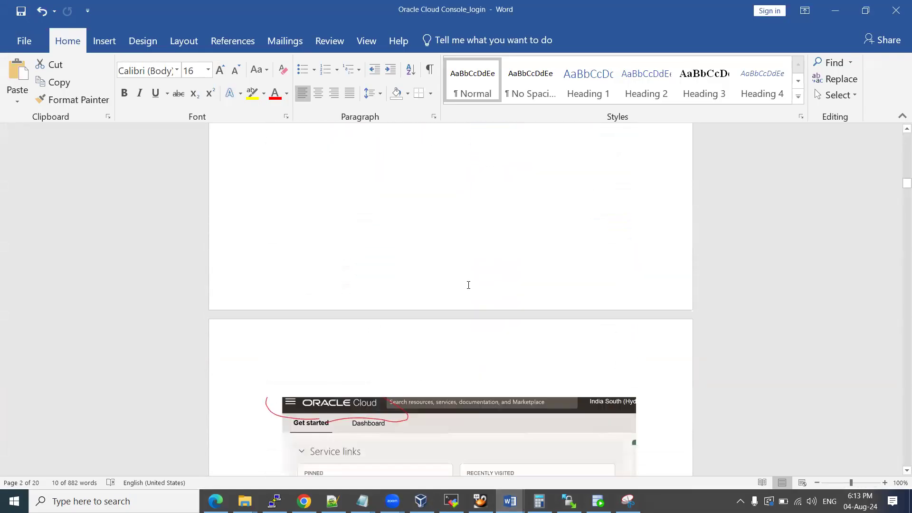
{"action": "scroll", "coordinate": [468, 286], "scroll_direction": "down", "scroll_amount": 6}
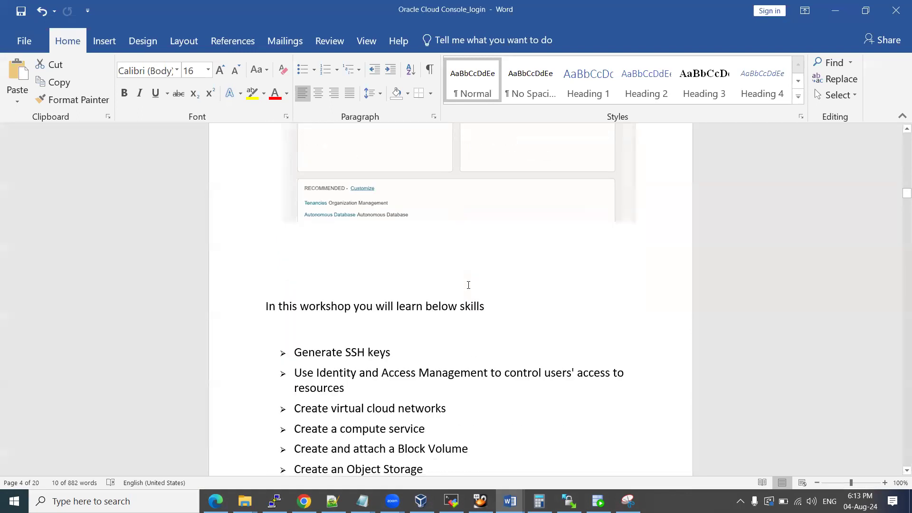
{"action": "scroll", "coordinate": [468, 285], "scroll_direction": "up", "scroll_amount": 6}
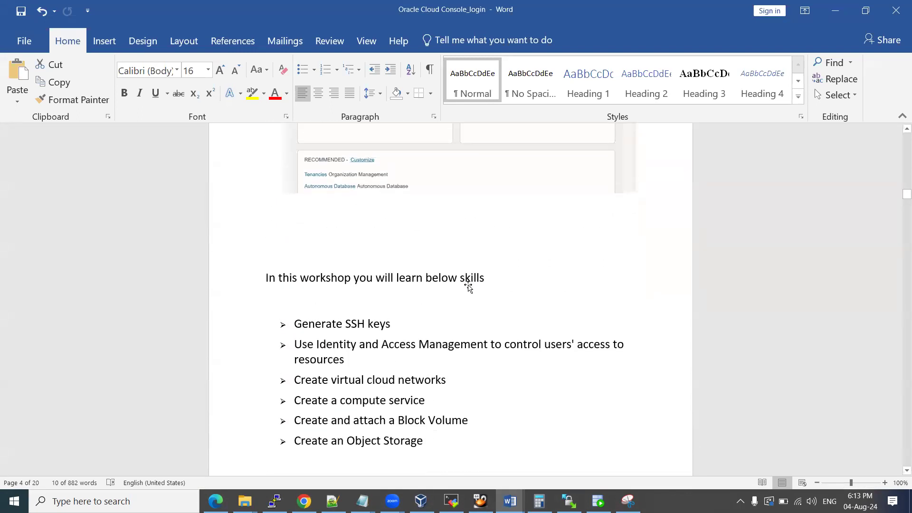
{"action": "scroll", "coordinate": [468, 285], "scroll_direction": "down", "scroll_amount": 10}
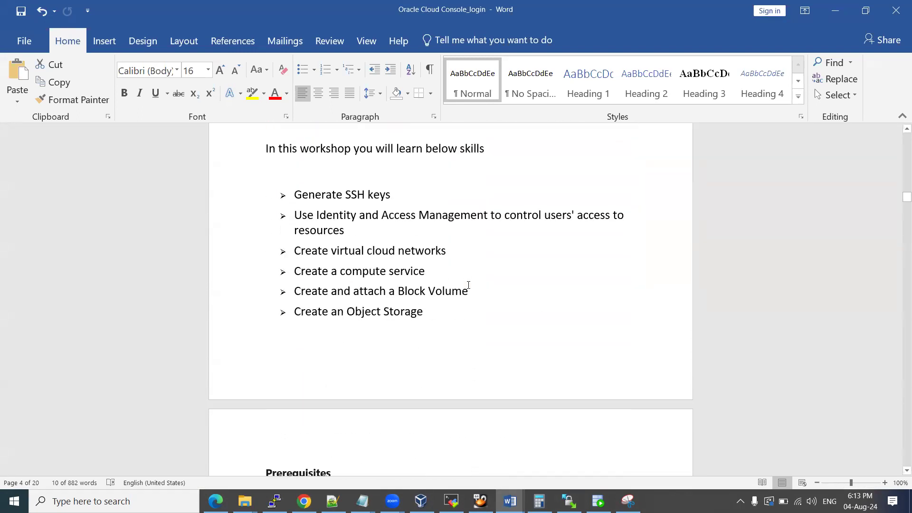
{"action": "scroll", "coordinate": [468, 285], "scroll_direction": "up", "scroll_amount": 2}
{"action": "scroll", "coordinate": [468, 285], "scroll_direction": "up", "scroll_amount": 5}
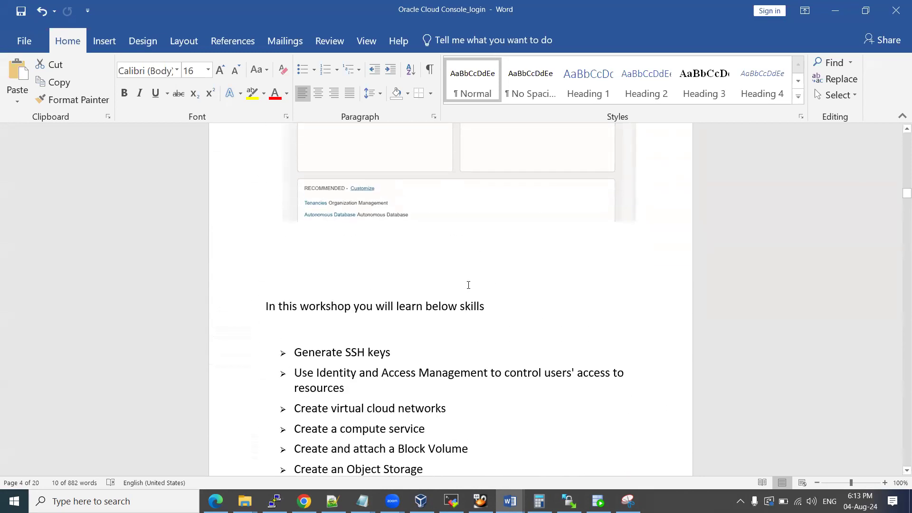
{"action": "scroll", "coordinate": [468, 285], "scroll_direction": "up", "scroll_amount": 3}
{"action": "left_click", "coordinate": [312, 361]}
Type the step 'Click on navigation menu' below the screenshot.
{"action": "scroll", "coordinate": [360, 330], "scroll_direction": "up", "scroll_amount": 5}
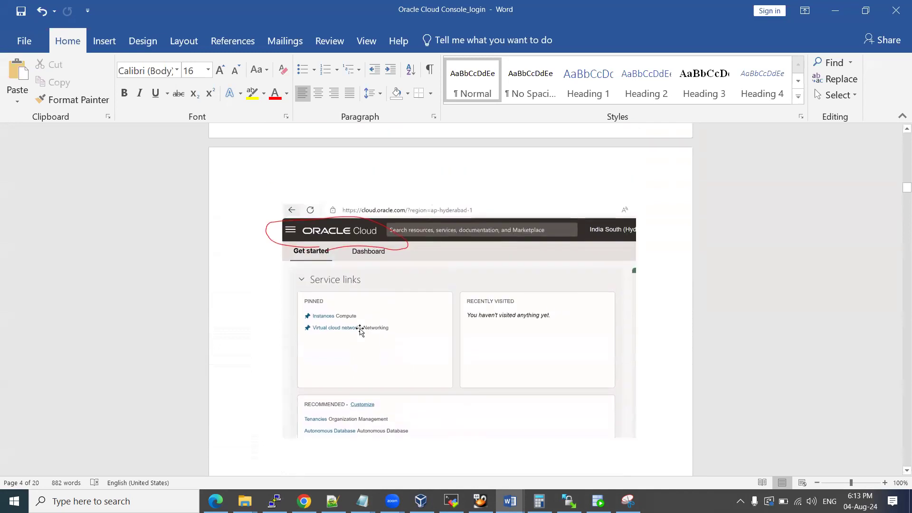
{"action": "scroll", "coordinate": [362, 293], "scroll_direction": "down", "scroll_amount": 3}
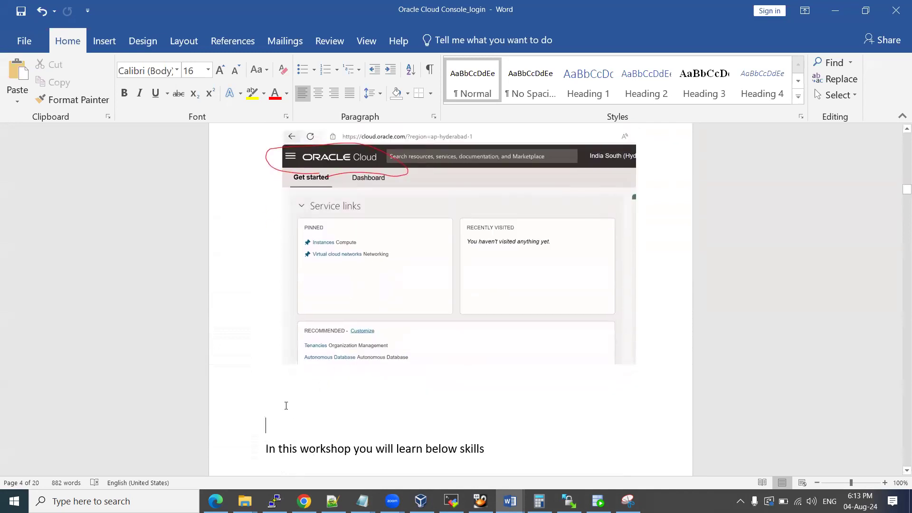
{"action": "type", "text": "Go to"}
{"action": "key", "text": "BackSpace"}
{"action": "key", "text": "BackSpace"}
{"action": "key", "text": "BackSpace"}
{"action": "key", "text": "BackSpace"}
{"action": "type", "text": "Click"}
{"action": "key", "text": "BackSpace"}
{"action": "key", "text": "BackSpace"}
{"action": "key", "text": "BackSpace"}
{"action": "type", "text": "ick on navigation menu >>"}
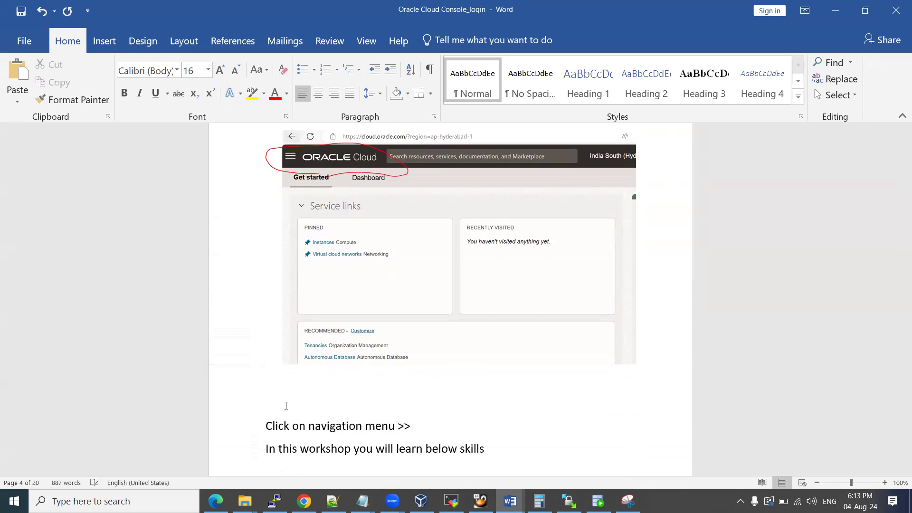
Check the console's navigation menu and add 'Oracle Database >>' to the Word step.
{"action": "key", "text": "alt+Tab"}
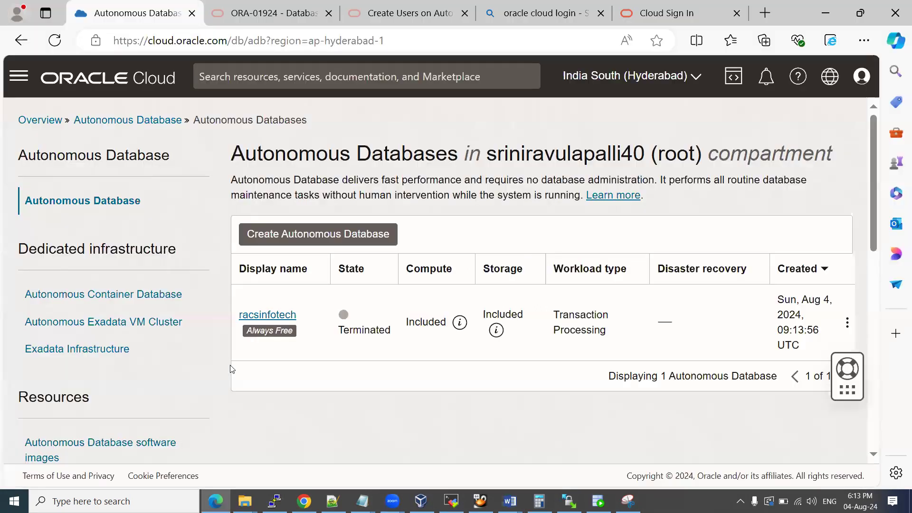
{"action": "left_click", "coordinate": [19, 75]}
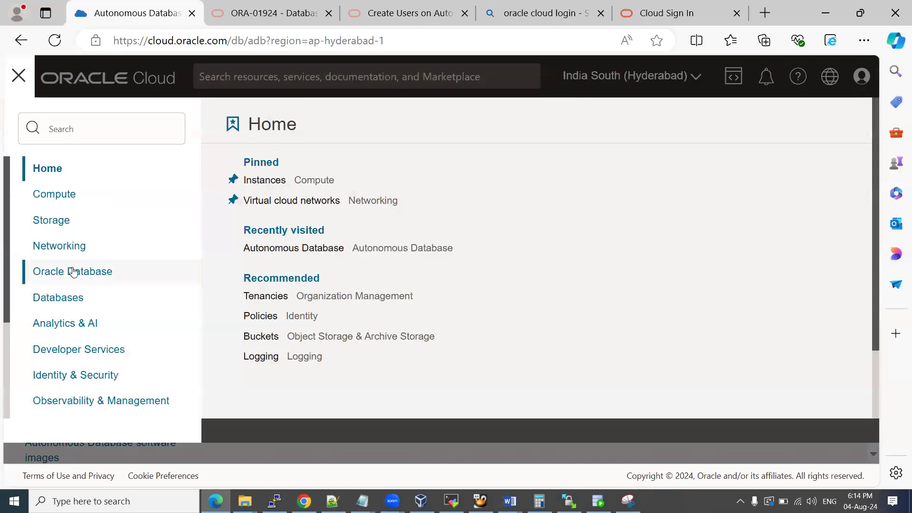
{"action": "key", "text": "alt+Tab"}
{"action": "type", "text": "Oracle "}
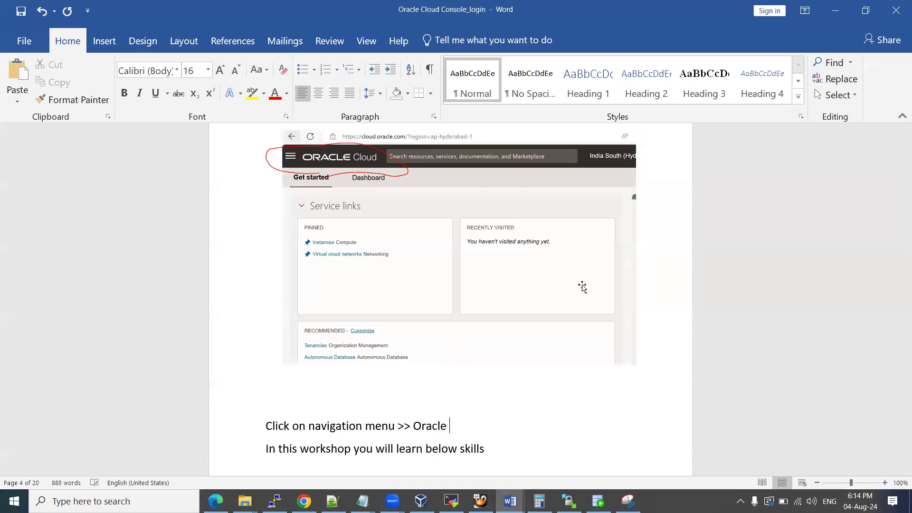
{"action": "type", "text": "Database >>"}
{"action": "key", "text": "Return"}
Open the Autonomous Databases list in the console and append 'Autonomus database >>' to the step.
{"action": "key", "text": "alt+Tab"}
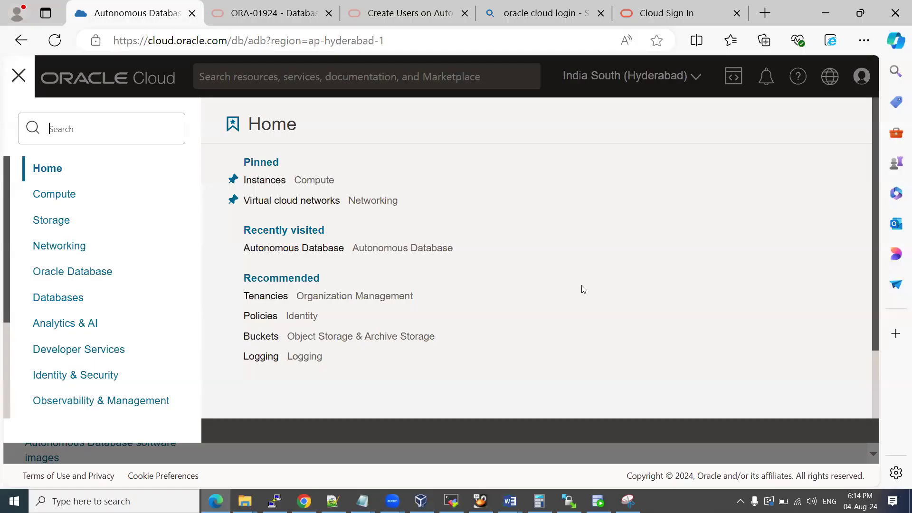
{"action": "left_click", "coordinate": [102, 279]}
{"action": "key", "text": "alt+Tab"}
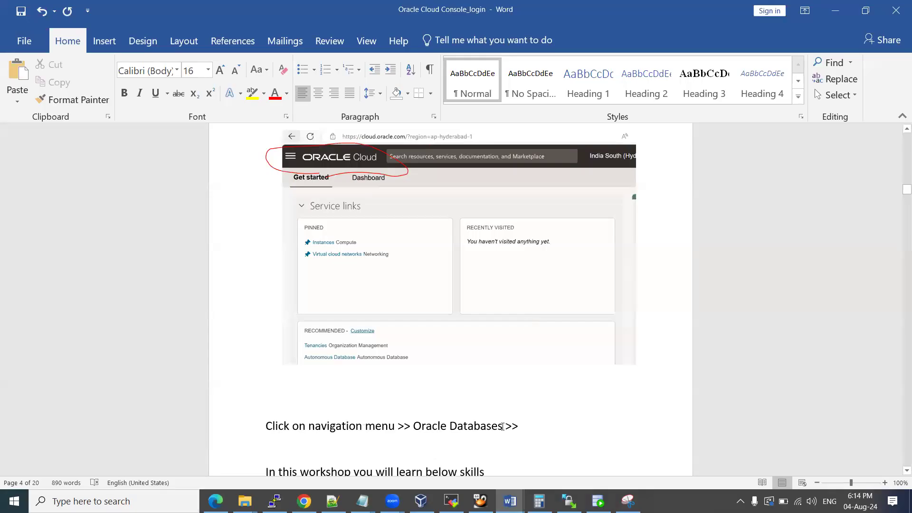
{"action": "key", "text": "BackSpace"}
{"action": "key", "text": "alt+Tab"}
{"action": "left_click", "coordinate": [250, 191]}
{"action": "key", "text": "alt+Tab"}
{"action": "type", "text": "Autono"}
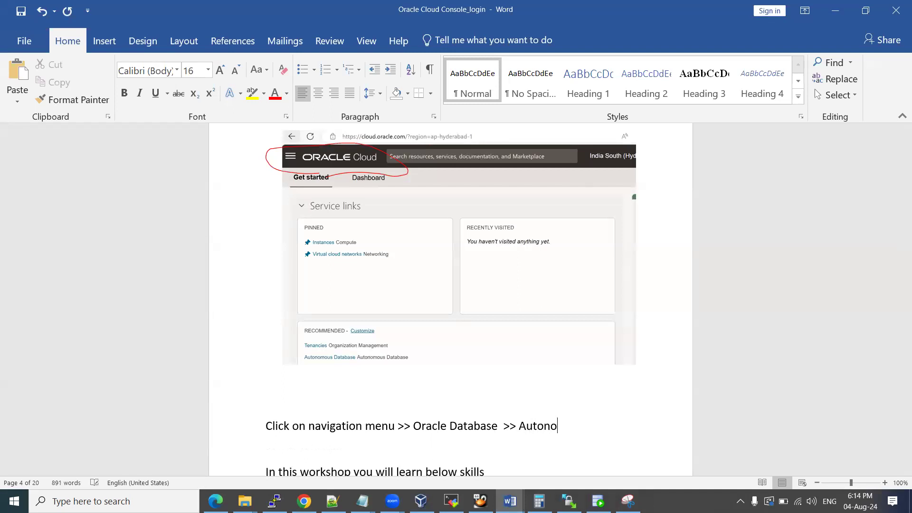
{"action": "type", "text": "mus database "}
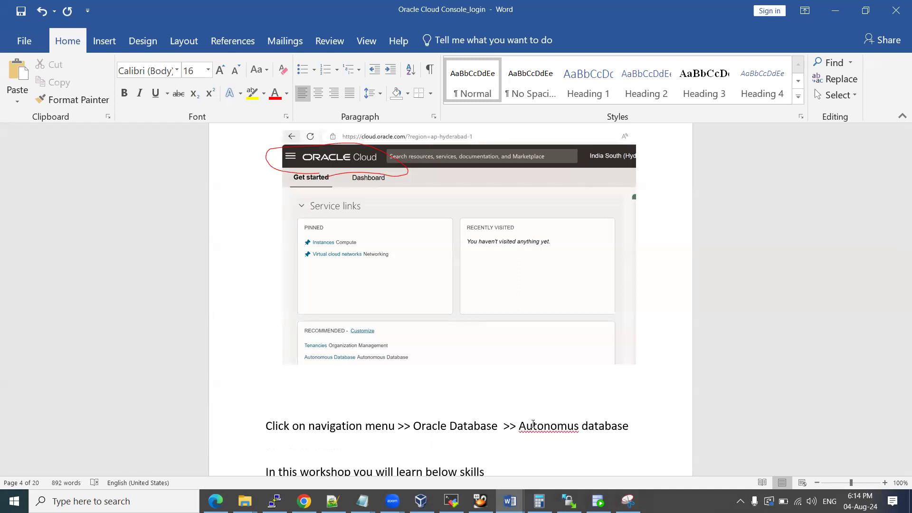
{"action": "type", "text": ">>"}
{"action": "key", "text": "Return"}
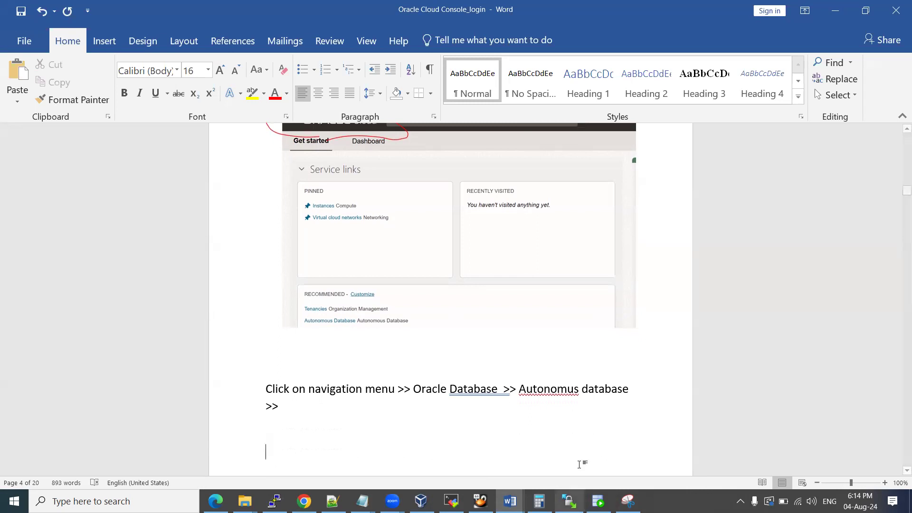
Correct the misspelled 'Autonomus' to 'Autonomous' using the spelling suggestions.
{"action": "right_click", "coordinate": [553, 390]}
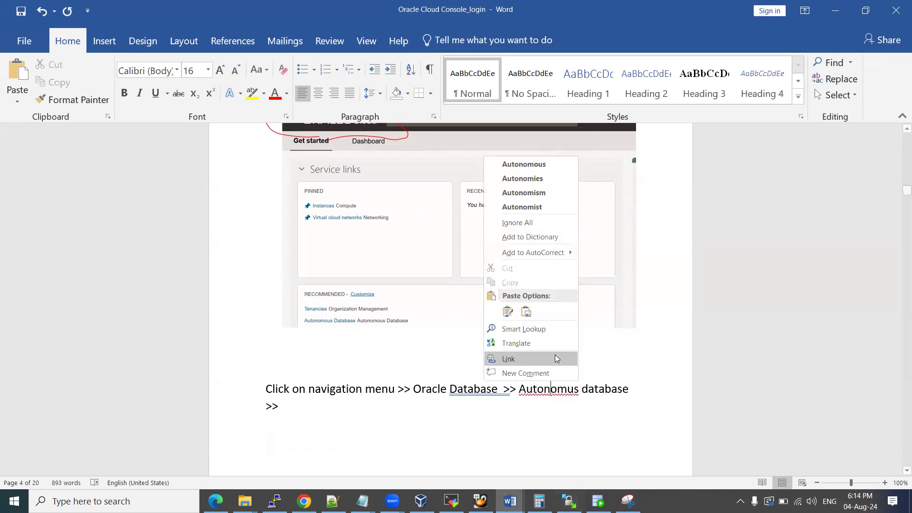
{"action": "left_click", "coordinate": [551, 164]}
{"action": "key", "text": "alt+Tab"}
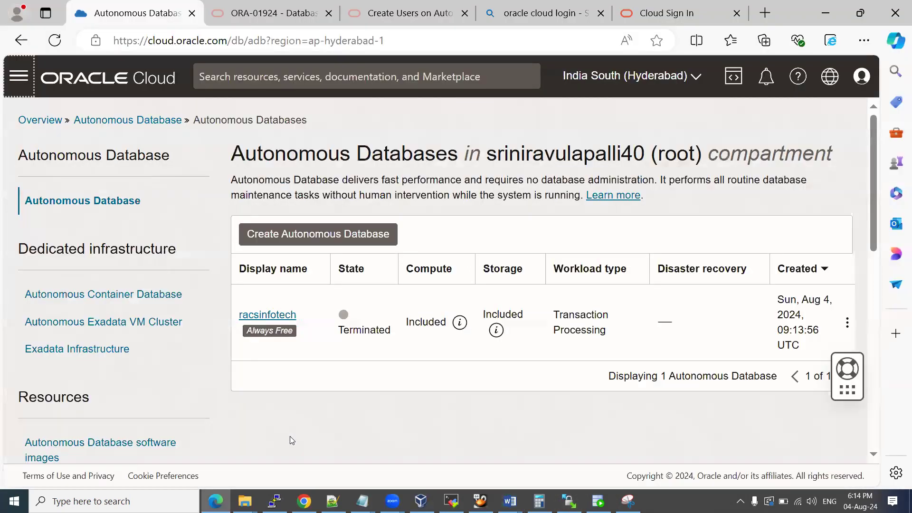
Start Create Autonomous Database, go back to the list, and open the console's navigation menu.
{"action": "left_click", "coordinate": [294, 237]}
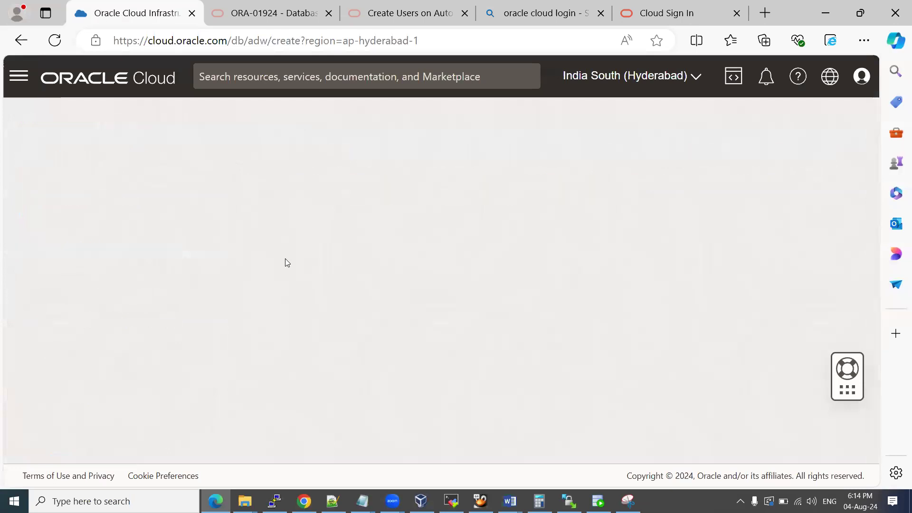
{"action": "key", "text": "alt+Tab"}
{"action": "key", "text": "alt+Tab"}
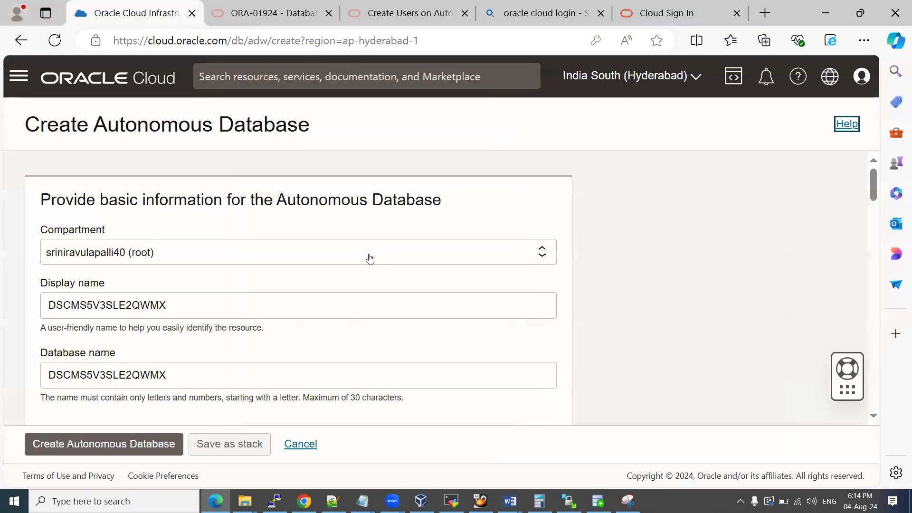
{"action": "left_click", "coordinate": [21, 40]}
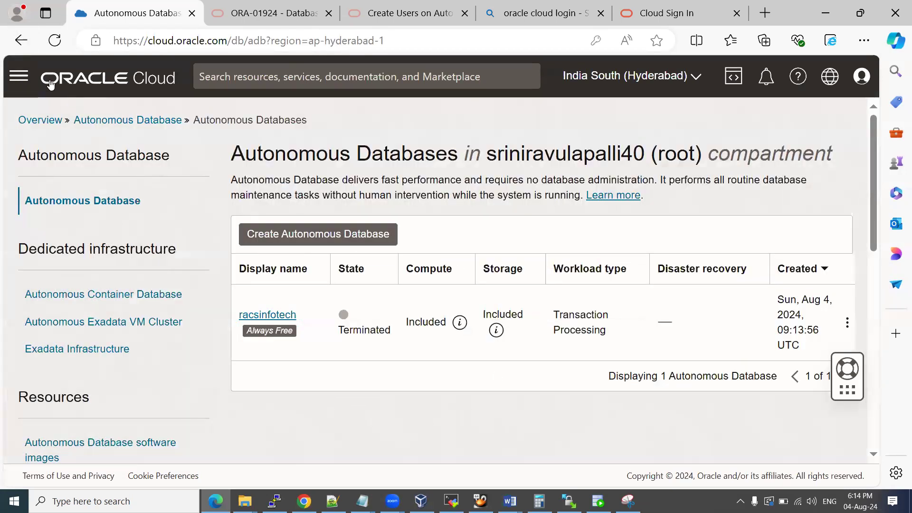
{"action": "left_click", "coordinate": [18, 76]}
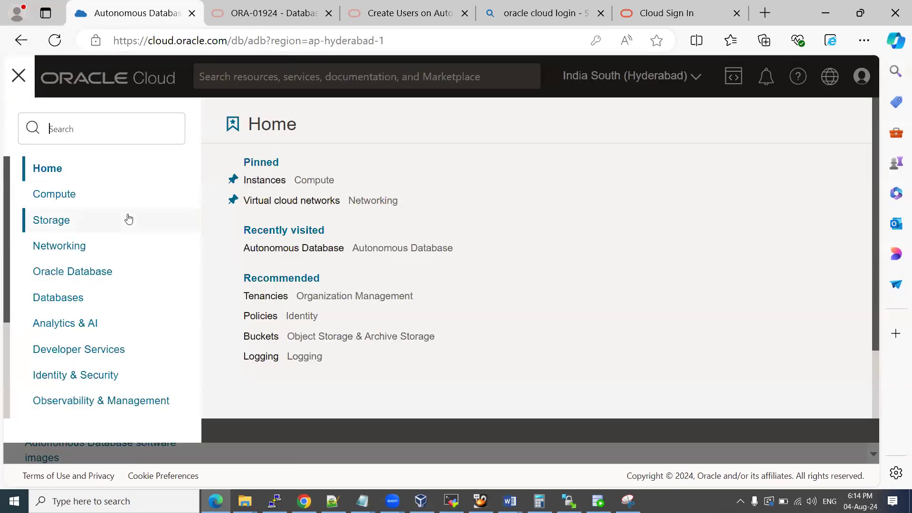
{"action": "key", "text": "alt+Tab"}
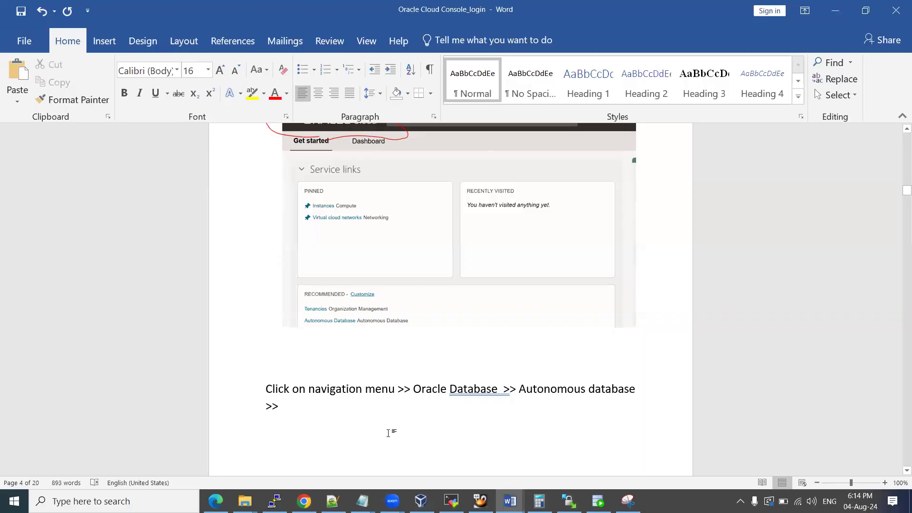
Paste the navigation-menu screenshot and caption it 'Click on create autonomous database'.
{"action": "key", "text": "ctrl+v"}
{"action": "type", "text": "Click"}
{"action": "type", "text": " on crae "}
{"action": "type", "text": "eate "}
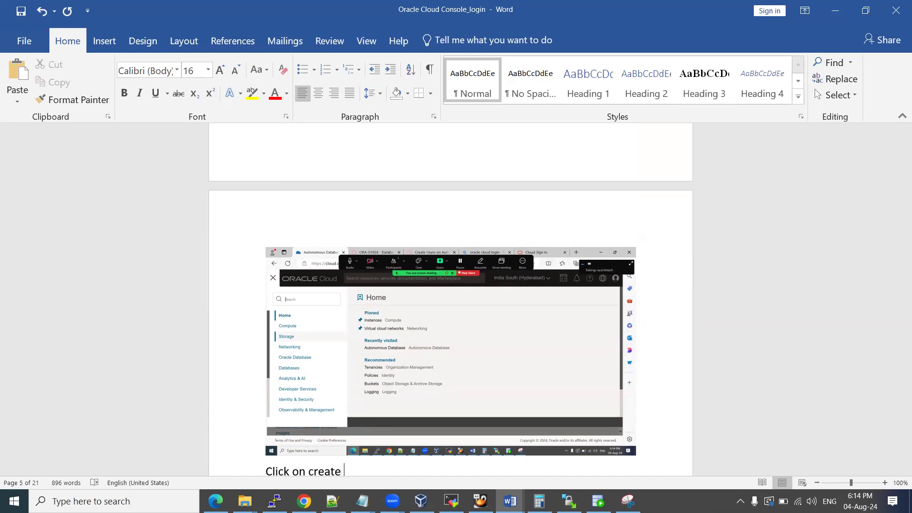
{"action": "type", "text": "autonomous database"}
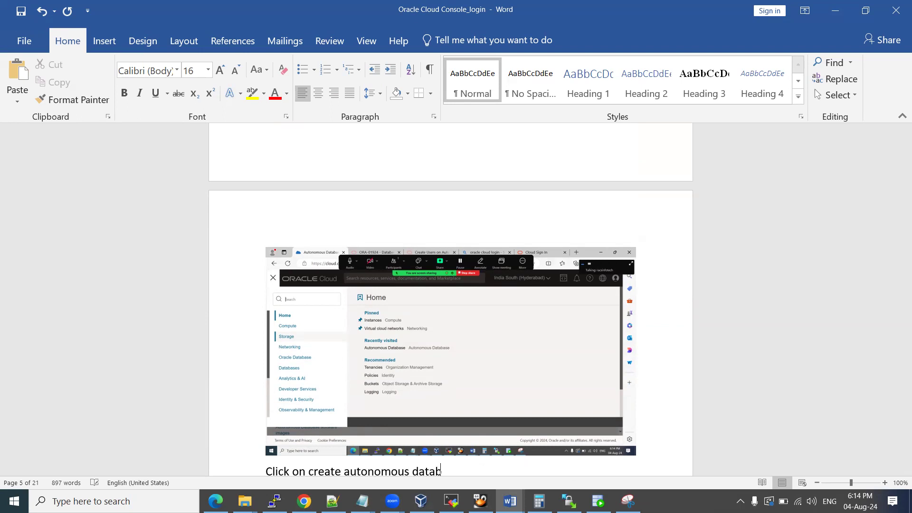
{"action": "key", "text": "Return"}
Open the Create Autonomous Database form from the Autonomous Database page in Oracle Cloud.
{"action": "key", "text": "alt+Tab"}
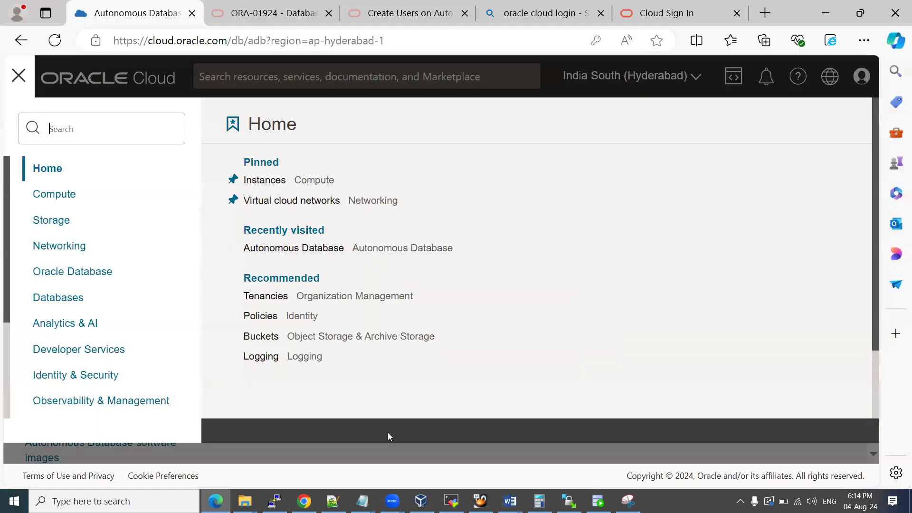
{"action": "left_click", "coordinate": [295, 247]}
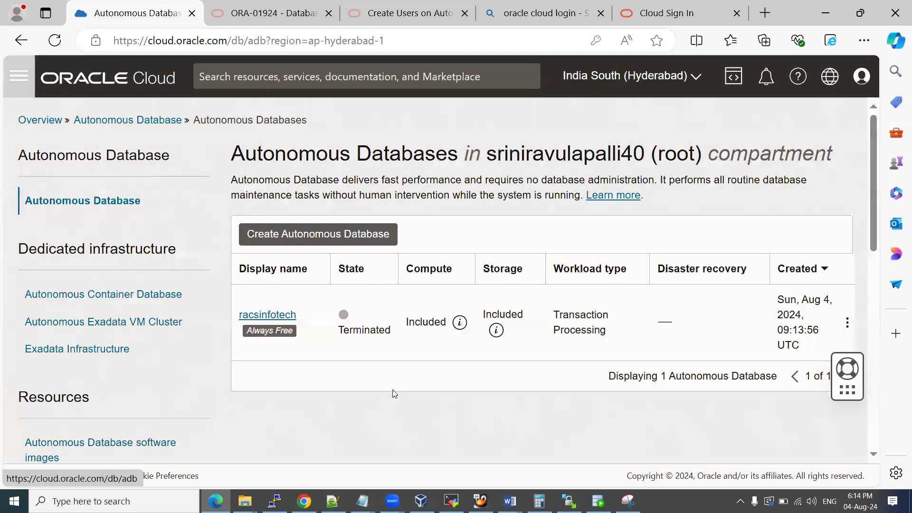
{"action": "key", "text": "alt+Tab"}
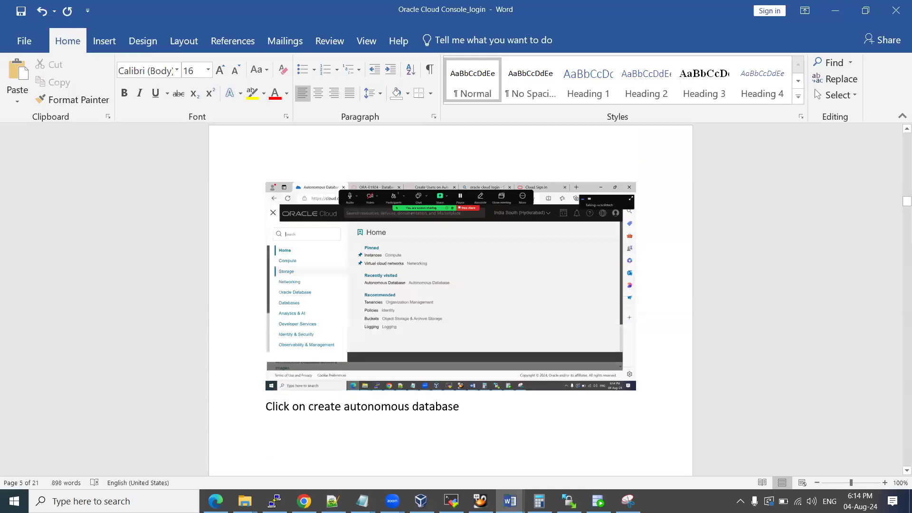
{"action": "scroll", "coordinate": [348, 395], "scroll_direction": "down", "scroll_amount": 10}
{"action": "key", "text": "alt+Tab"}
{"action": "left_click", "coordinate": [318, 236]}
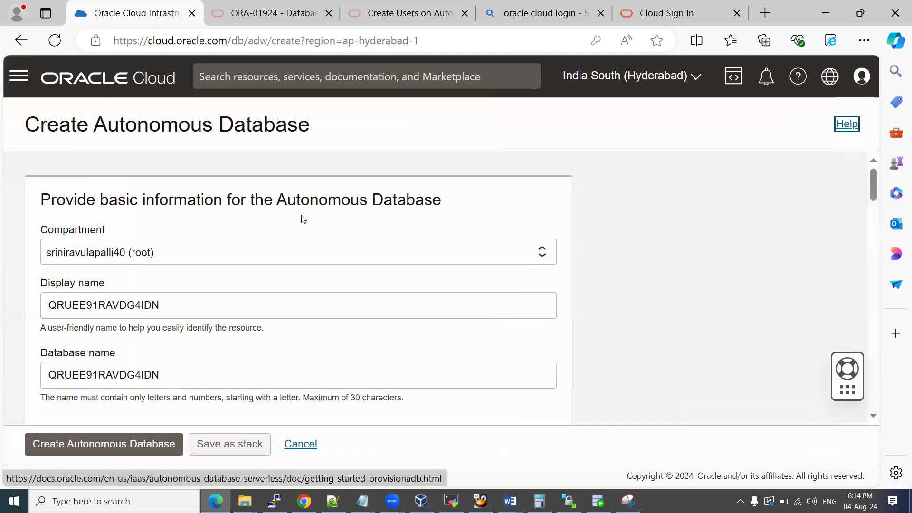
Paste a screenshot of the original Create Autonomous Database form into the Word guide.
{"action": "scroll", "coordinate": [324, 272], "scroll_direction": "down", "scroll_amount": 2}
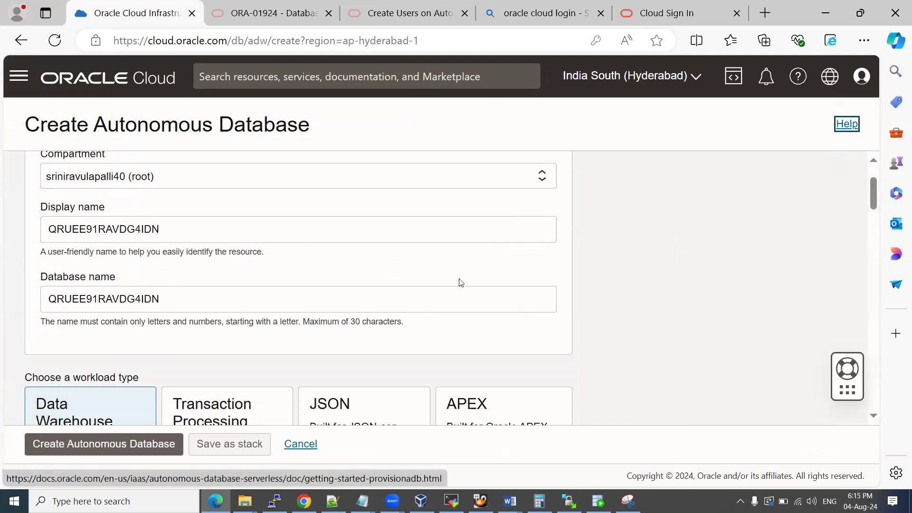
{"action": "scroll", "coordinate": [499, 294], "scroll_direction": "up", "scroll_amount": 2}
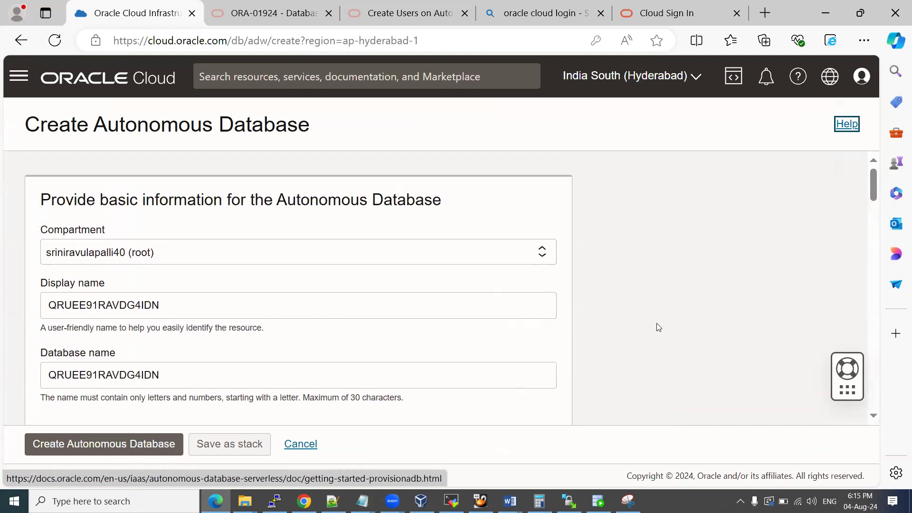
{"action": "key", "text": "alt+Tab"}
{"action": "key", "text": "ctrl+v"}
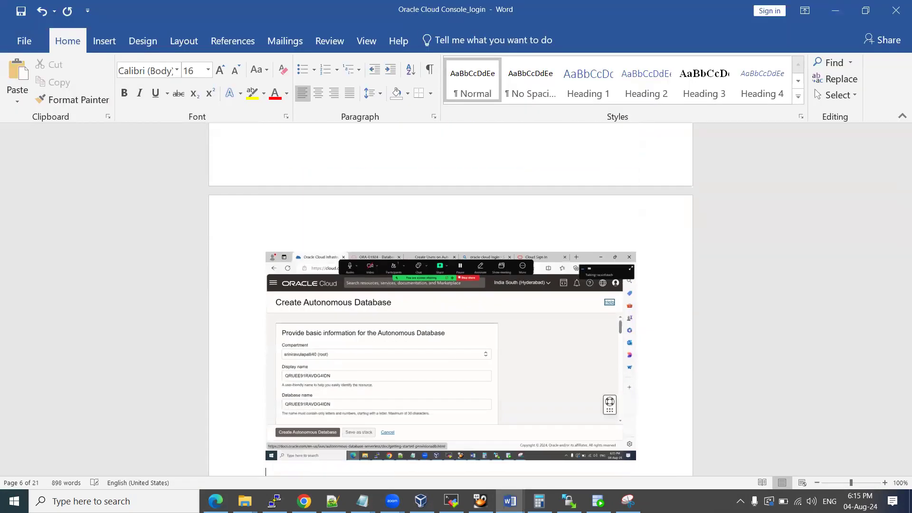
{"action": "key", "text": "alt+Tab"}
Replace the generated display name with racsinfotech.
{"action": "scroll", "coordinate": [314, 290], "scroll_direction": "down", "scroll_amount": 3}
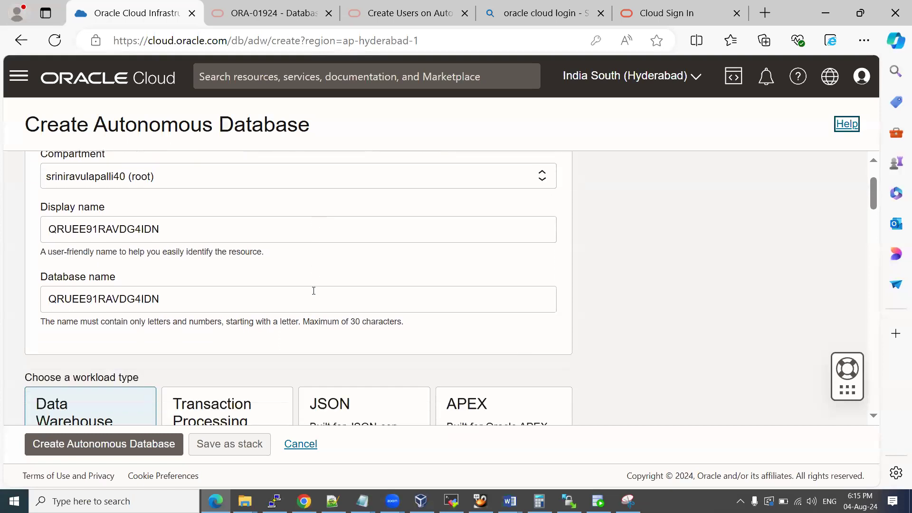
{"action": "left_click_drag", "start_coordinate": [161, 229], "coordinate": [1, 229]}
{"action": "key", "text": "BackSpace"}
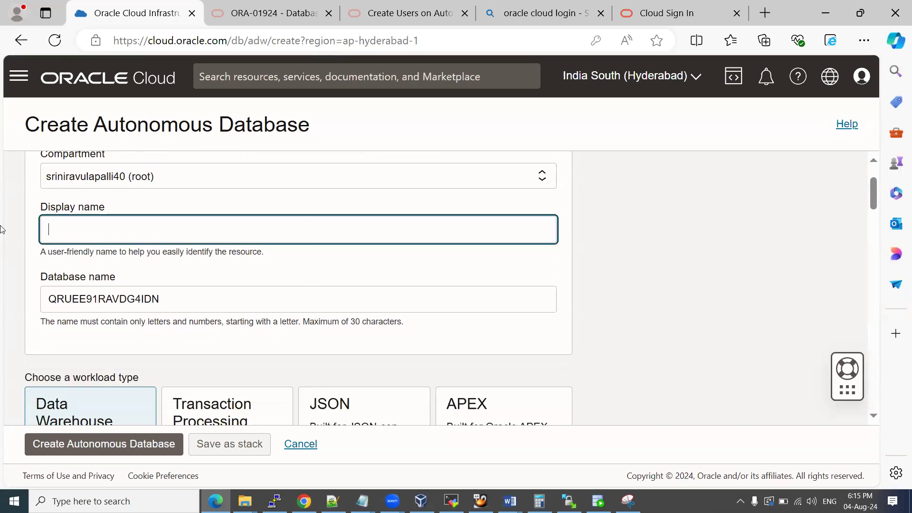
{"action": "type", "text": "racsinfotech"}
{"action": "key", "text": "ctrl+a"}
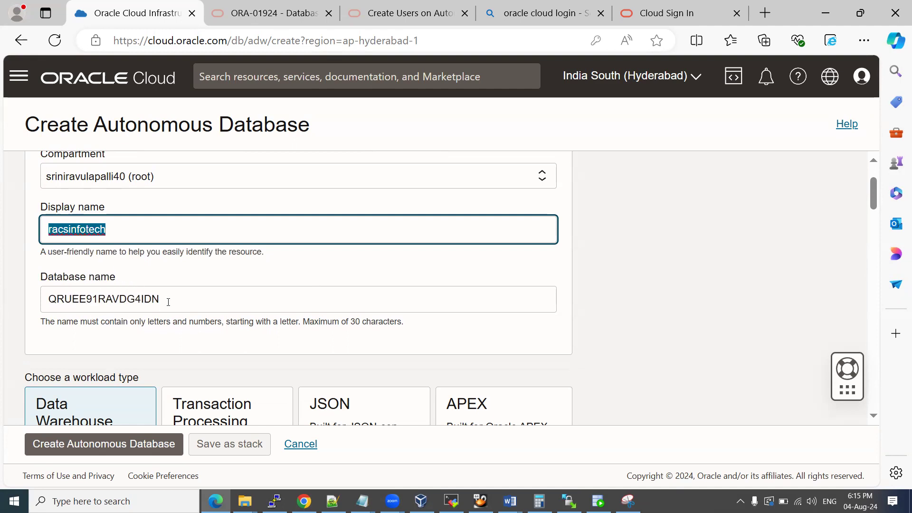
Enter devdb as the database name.
{"action": "key", "text": "Tab"}
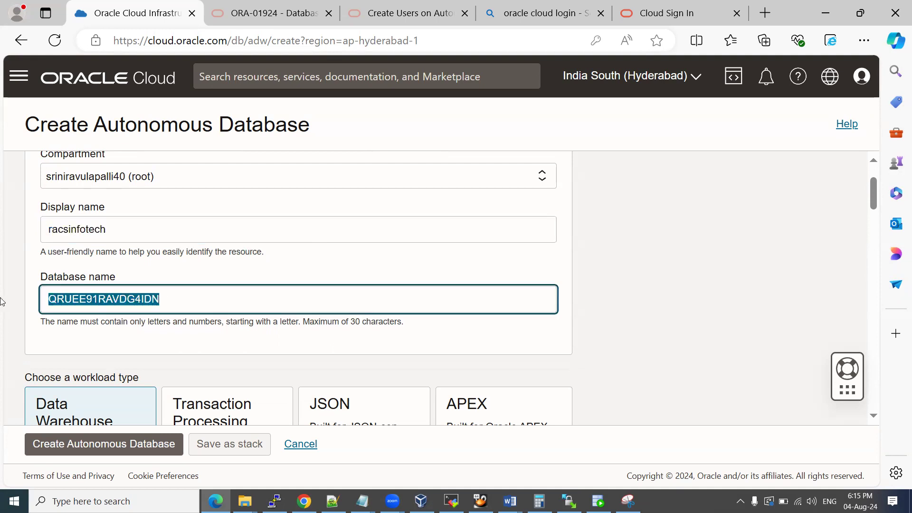
{"action": "type", "text": "racs"}
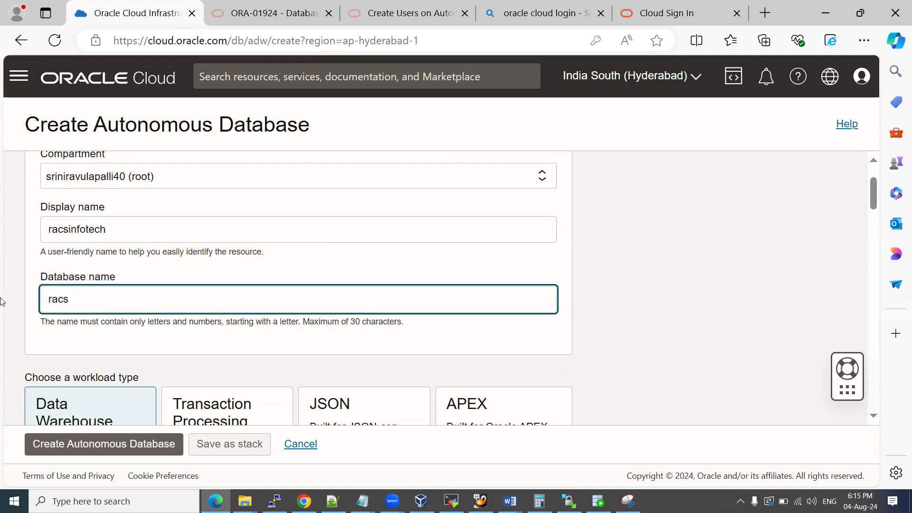
{"action": "key", "text": "BackSpace"}
{"action": "key", "text": "BackSpace"}
{"action": "key", "text": "BackSpace"}
{"action": "key", "text": "BackSpace"}
{"action": "type", "text": "devdb"}
{"action": "left_click", "coordinate": [91, 267]}
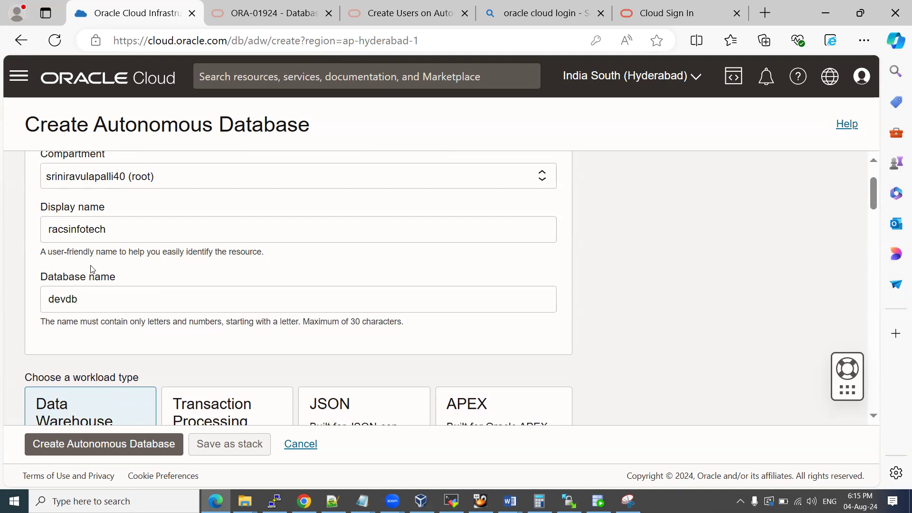
{"action": "left_click_drag", "start_coordinate": [89, 297], "coordinate": [51, 300]}
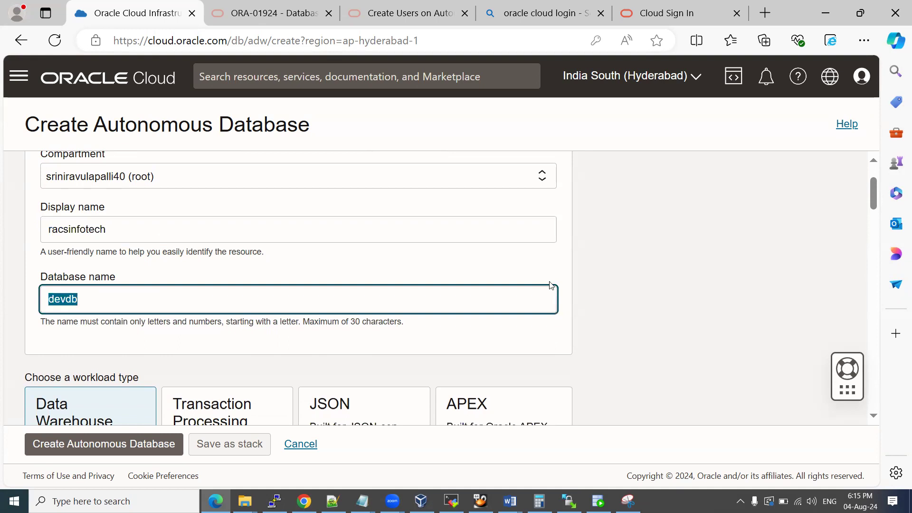
{"action": "left_click", "coordinate": [582, 277]}
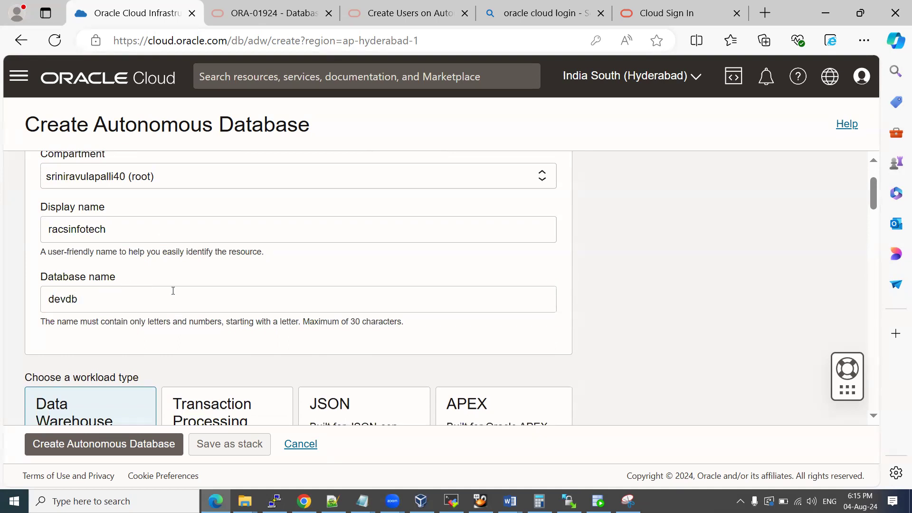
Choose Transaction Processing as the workload type in the create form.
{"action": "scroll", "coordinate": [148, 317], "scroll_direction": "down", "scroll_amount": 4}
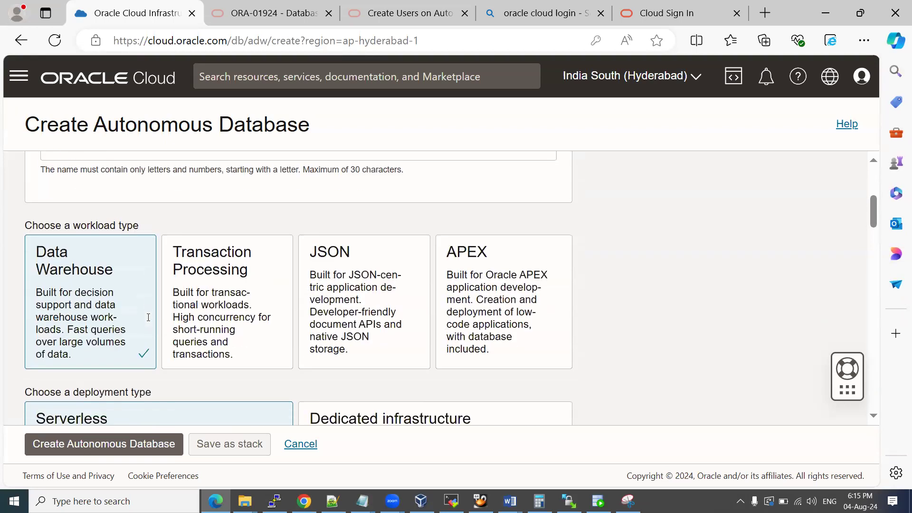
{"action": "scroll", "coordinate": [149, 317], "scroll_direction": "up", "scroll_amount": 4}
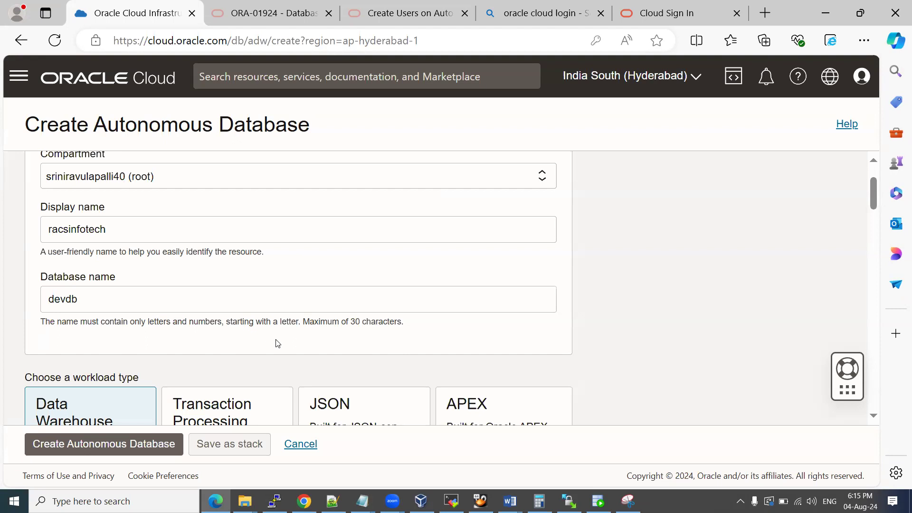
{"action": "scroll", "coordinate": [278, 343], "scroll_direction": "down", "scroll_amount": 3}
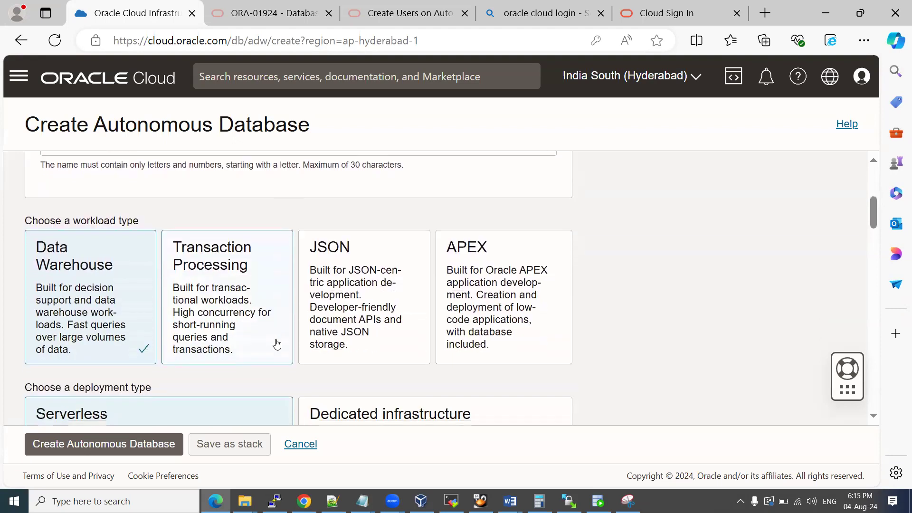
{"action": "scroll", "coordinate": [277, 343], "scroll_direction": "down", "scroll_amount": 1}
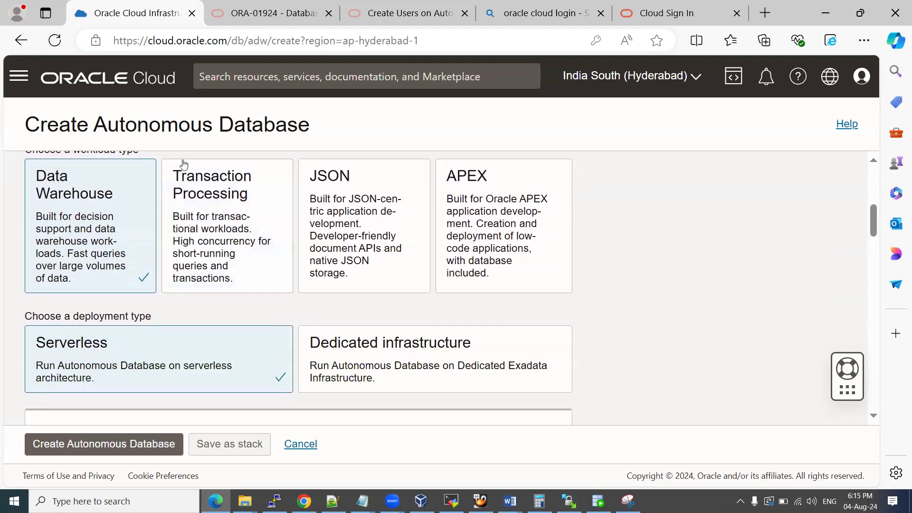
{"action": "left_click", "coordinate": [209, 218]}
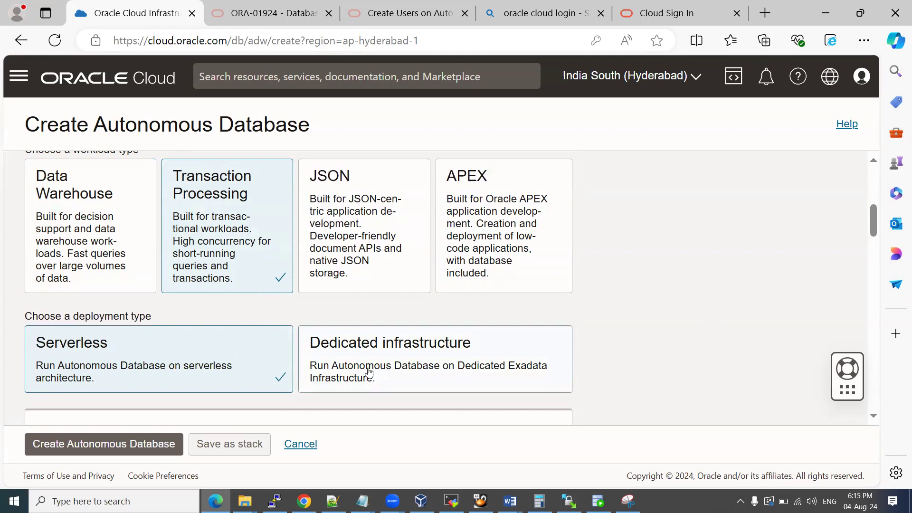
Paste a screenshot of the Transaction Processing and Serverless choices into the Word guide.
{"action": "key", "text": "alt+Tab"}
{"action": "key", "text": "Return"}
{"action": "key", "text": "ctrl+v"}
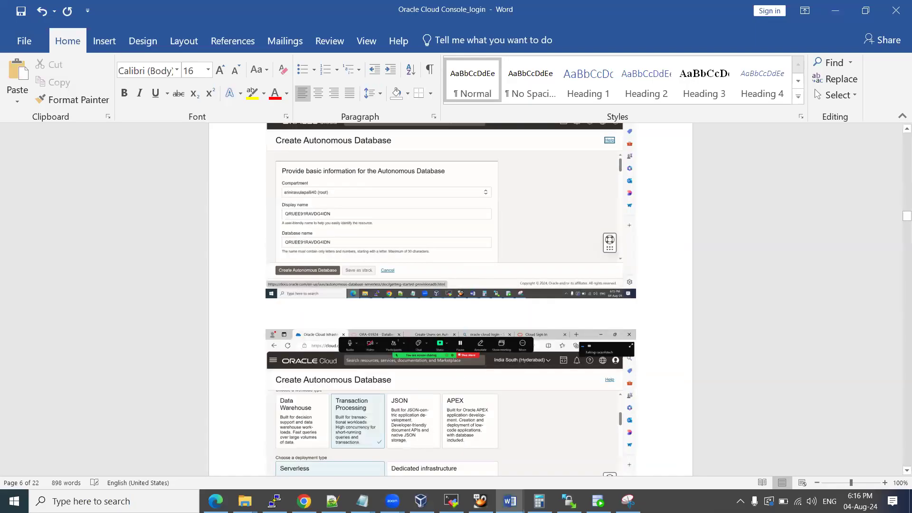
{"action": "scroll", "coordinate": [349, 427], "scroll_direction": "down", "scroll_amount": 3}
{"action": "key", "text": "alt+Tab"}
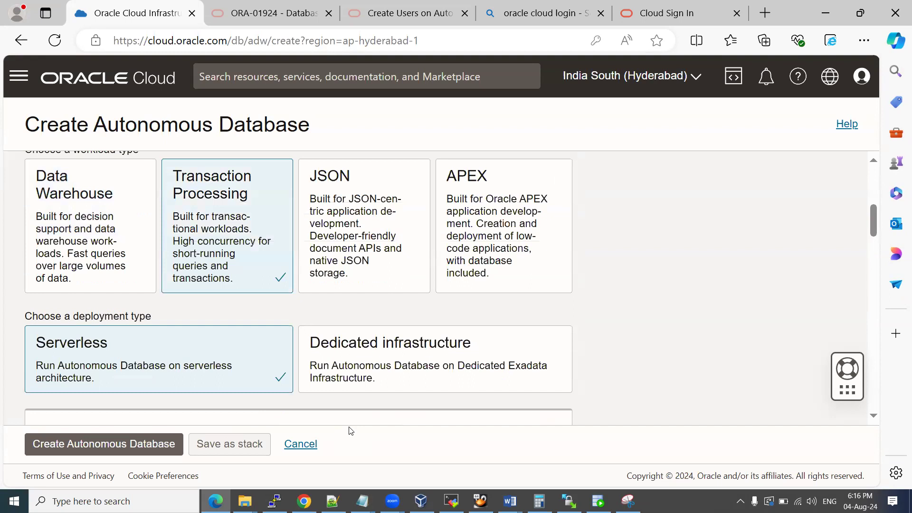
Keep 19c as the database version in the Configure the database section.
{"action": "scroll", "coordinate": [587, 259], "scroll_direction": "down", "scroll_amount": 3}
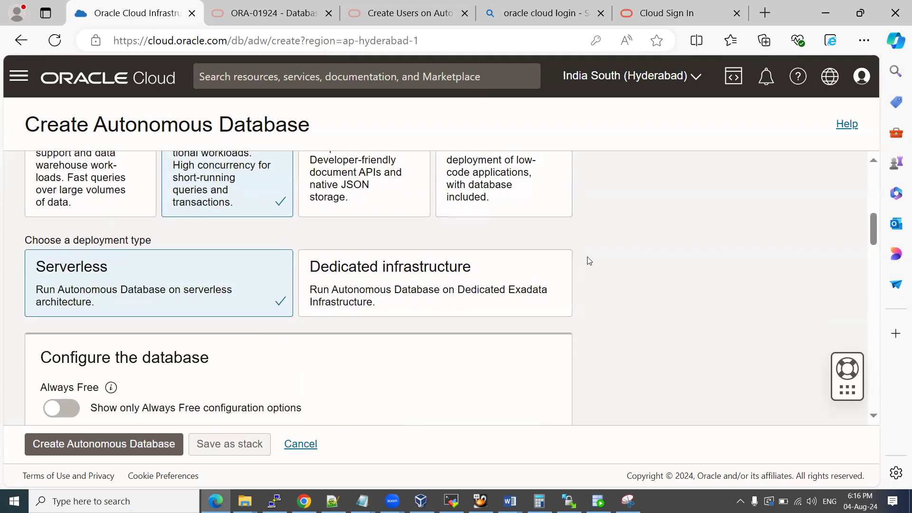
{"action": "scroll", "coordinate": [588, 259], "scroll_direction": "down", "scroll_amount": 2}
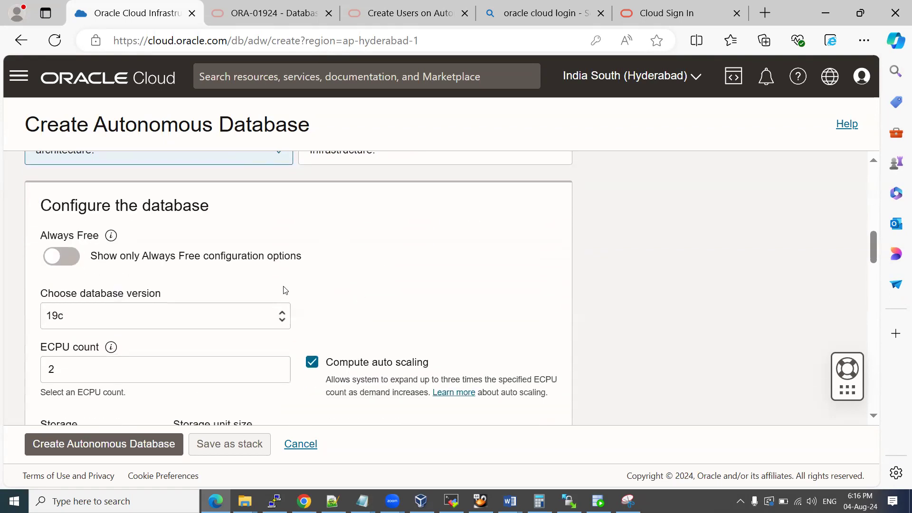
{"action": "left_click", "coordinate": [244, 316]}
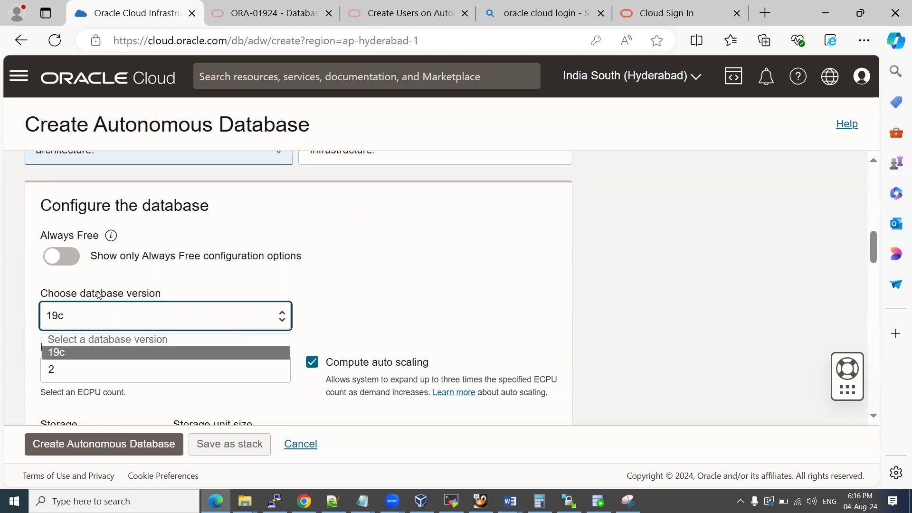
{"action": "left_click", "coordinate": [285, 316]}
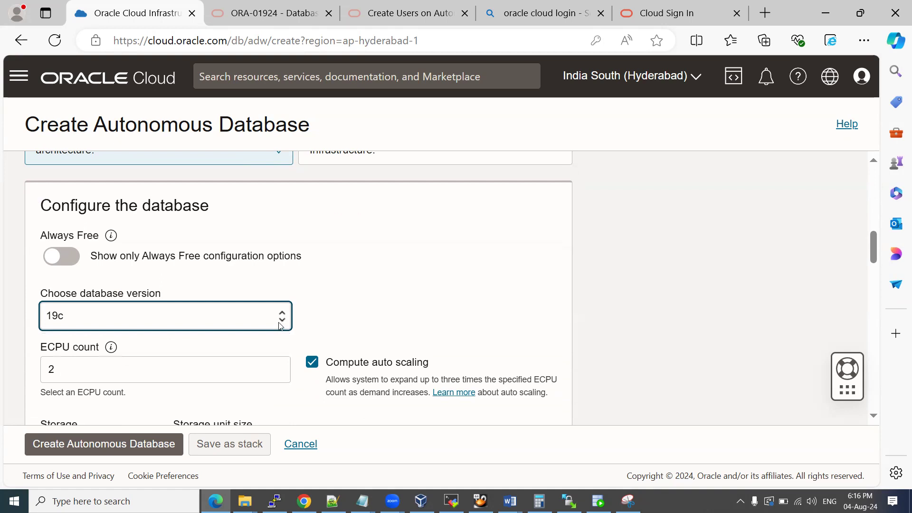
{"action": "left_click", "coordinate": [281, 325]}
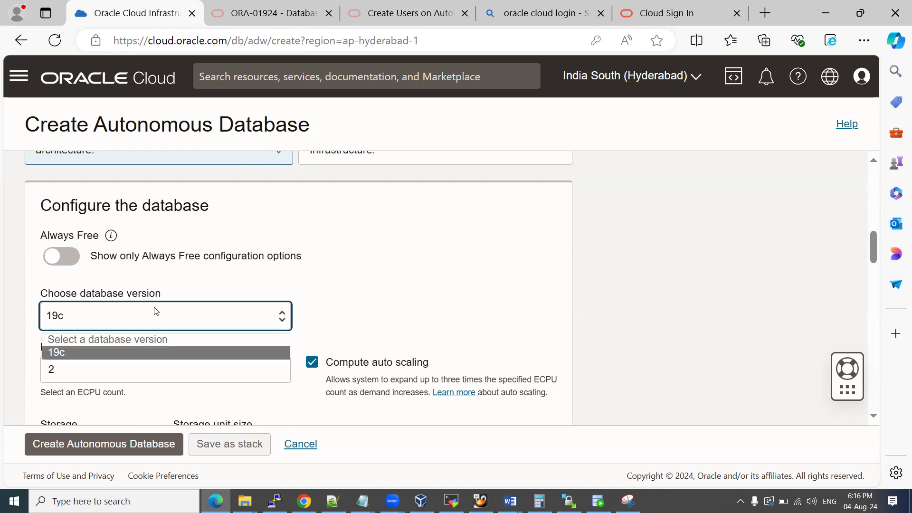
{"action": "left_click", "coordinate": [135, 312]}
{"action": "scroll", "coordinate": [344, 282], "scroll_direction": "down", "scroll_amount": 3}
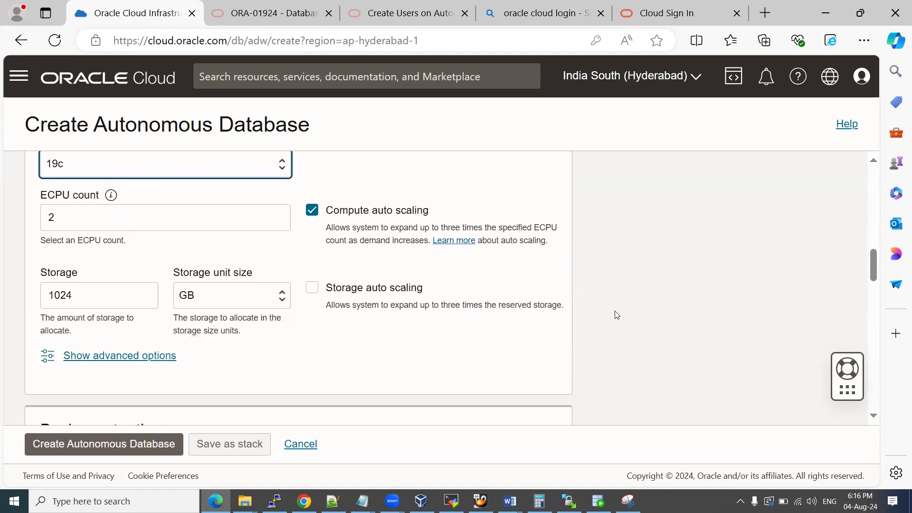
{"action": "scroll", "coordinate": [616, 314], "scroll_direction": "up", "scroll_amount": 2}
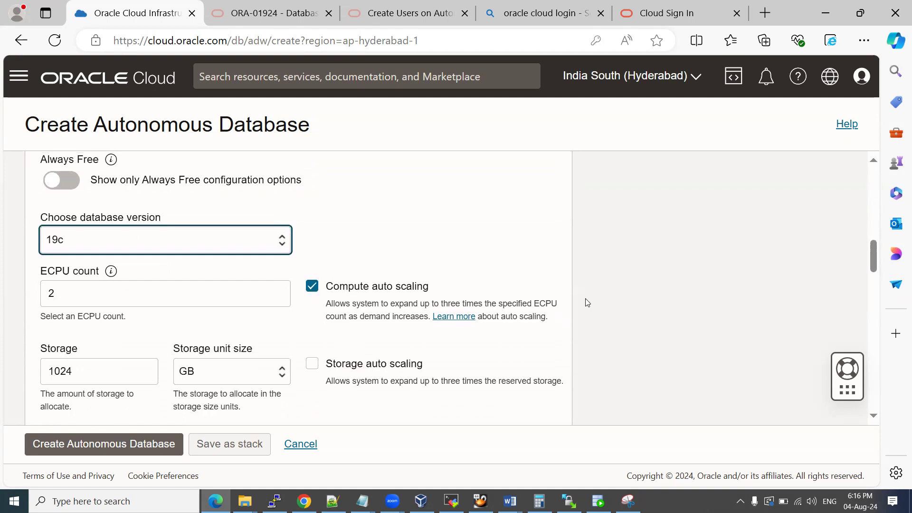
Paste the database settings screenshot (19c, 2 ECPUs, 1024 GB storage) into the Word guide.
{"action": "key", "text": "alt+Tab"}
{"action": "key", "text": "ctrl+v"}
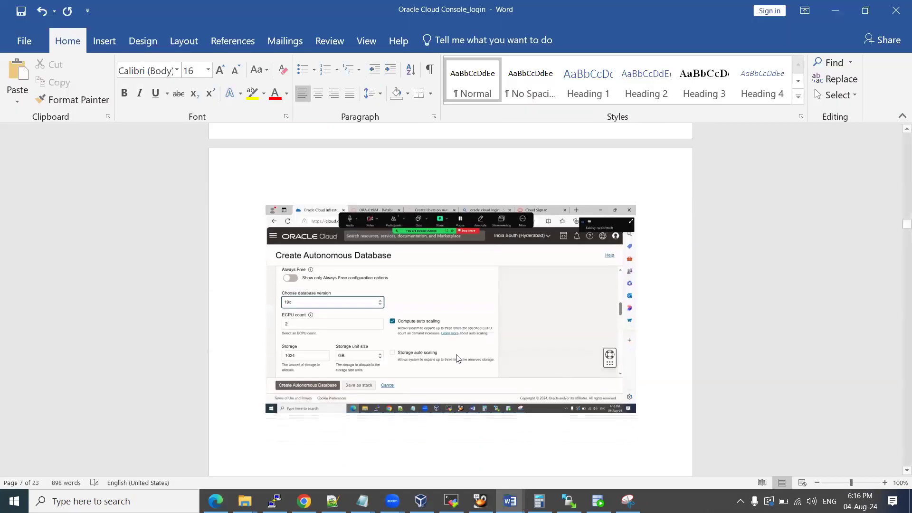
{"action": "key", "text": "alt+Tab"}
{"action": "scroll", "coordinate": [381, 249], "scroll_direction": "down", "scroll_amount": 6}
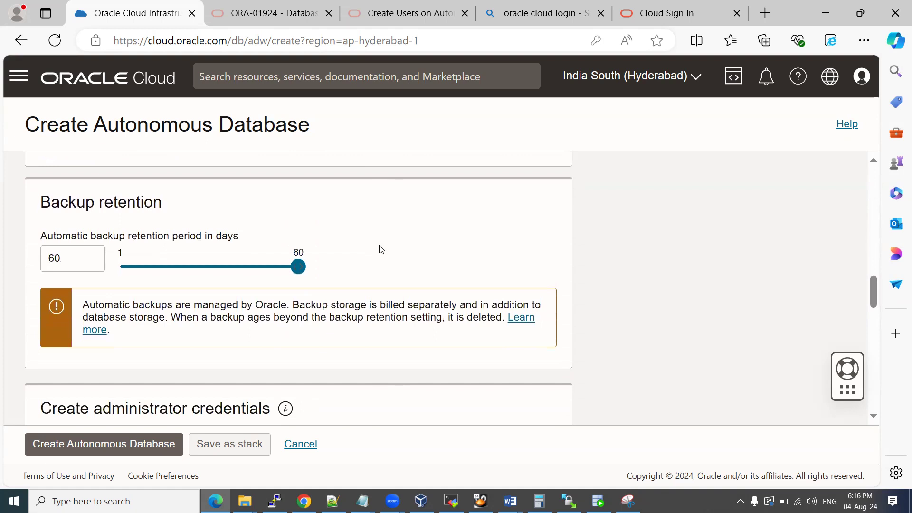
Turn on the Always Free configuration option for the new database.
{"action": "scroll", "coordinate": [380, 249], "scroll_direction": "up", "scroll_amount": 5}
{"action": "scroll", "coordinate": [381, 248], "scroll_direction": "up", "scroll_amount": 2}
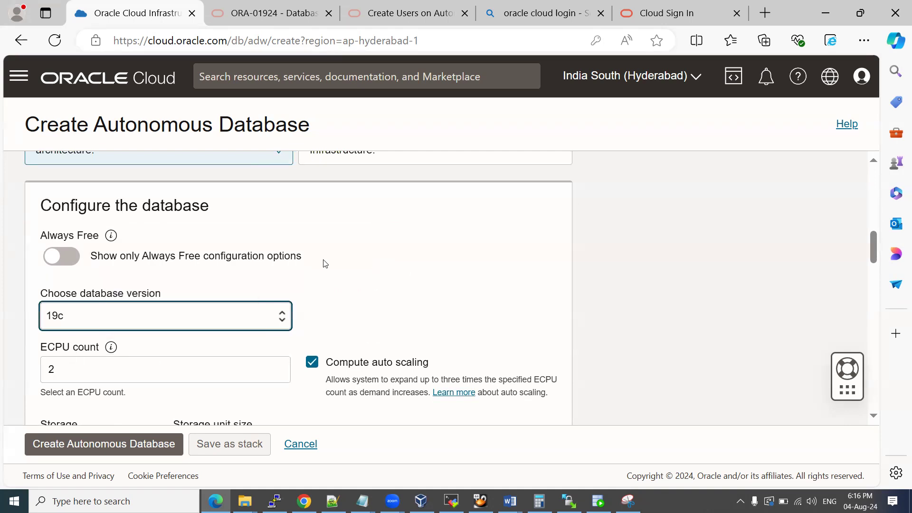
{"action": "scroll", "coordinate": [306, 232], "scroll_direction": "down", "scroll_amount": 2}
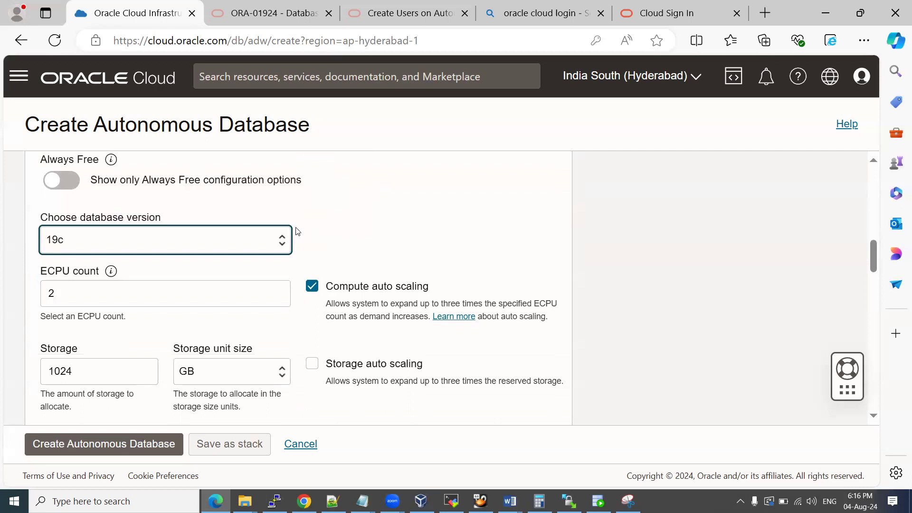
{"action": "scroll", "coordinate": [301, 245], "scroll_direction": "up", "scroll_amount": 2}
{"action": "left_click", "coordinate": [70, 265]}
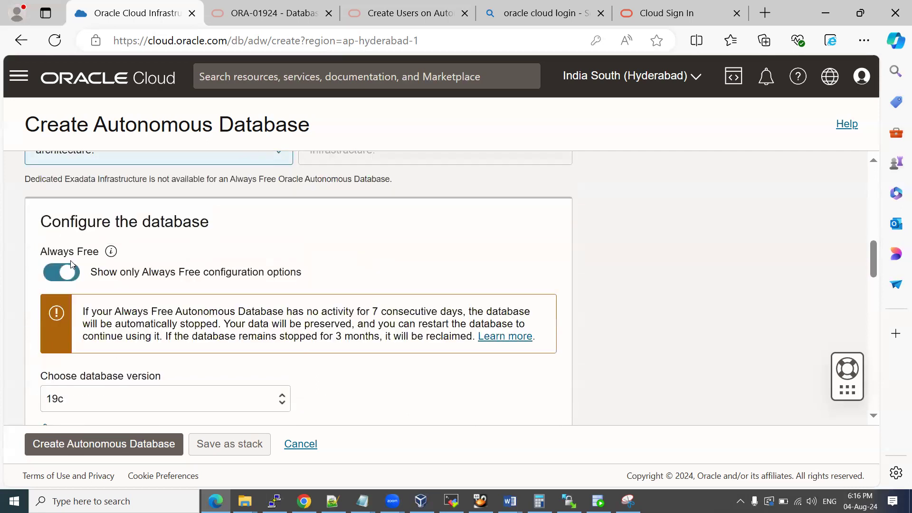
Keep 19c as the database version and move down to Backup retention.
{"action": "scroll", "coordinate": [292, 261], "scroll_direction": "down", "scroll_amount": 3}
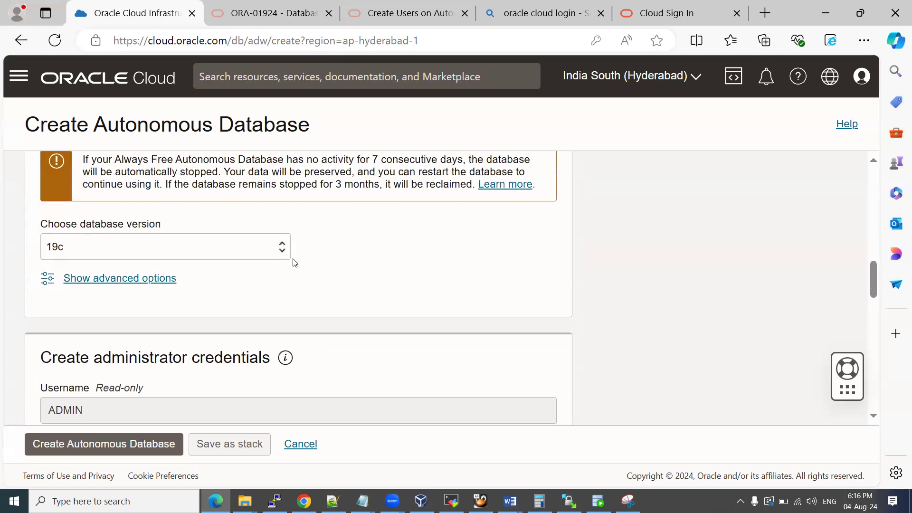
{"action": "scroll", "coordinate": [167, 187], "scroll_direction": "down", "scroll_amount": 2}
{"action": "scroll", "coordinate": [218, 347], "scroll_direction": "up", "scroll_amount": 3}
{"action": "left_click", "coordinate": [171, 326]}
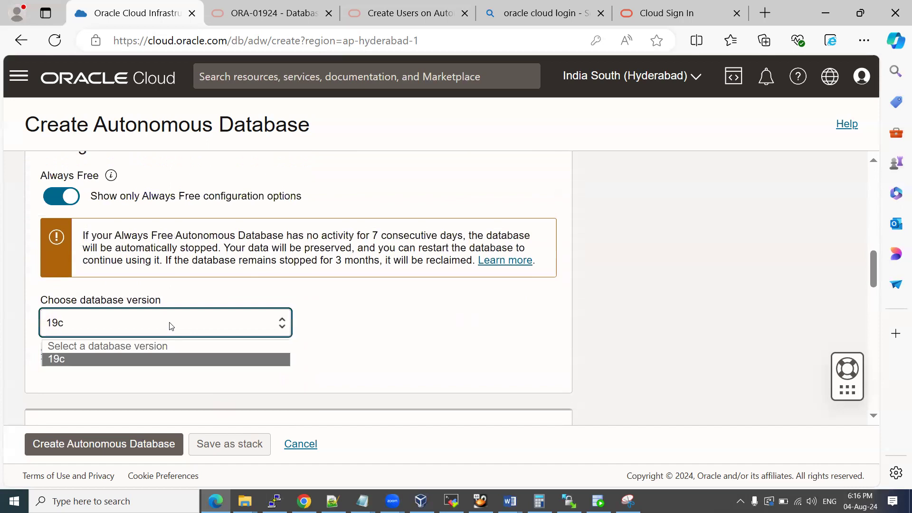
{"action": "left_click", "coordinate": [173, 322]}
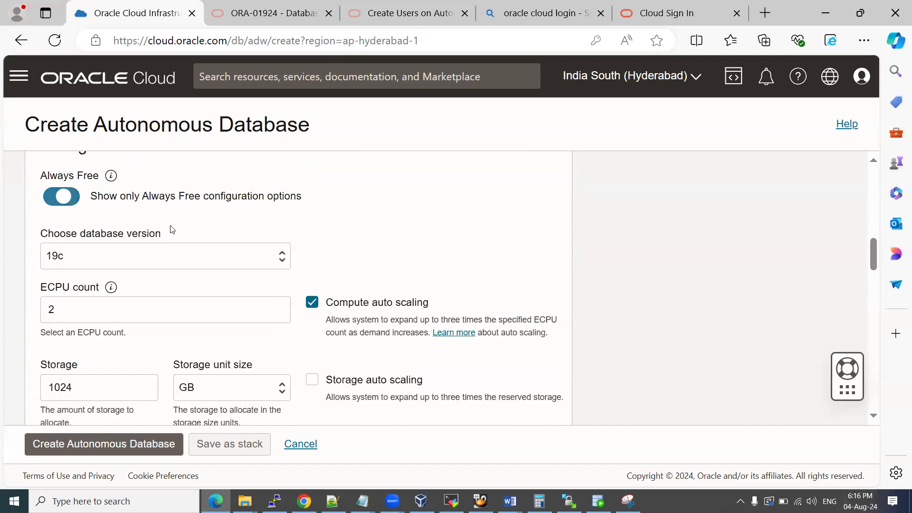
{"action": "scroll", "coordinate": [411, 266], "scroll_direction": "down", "scroll_amount": 6}
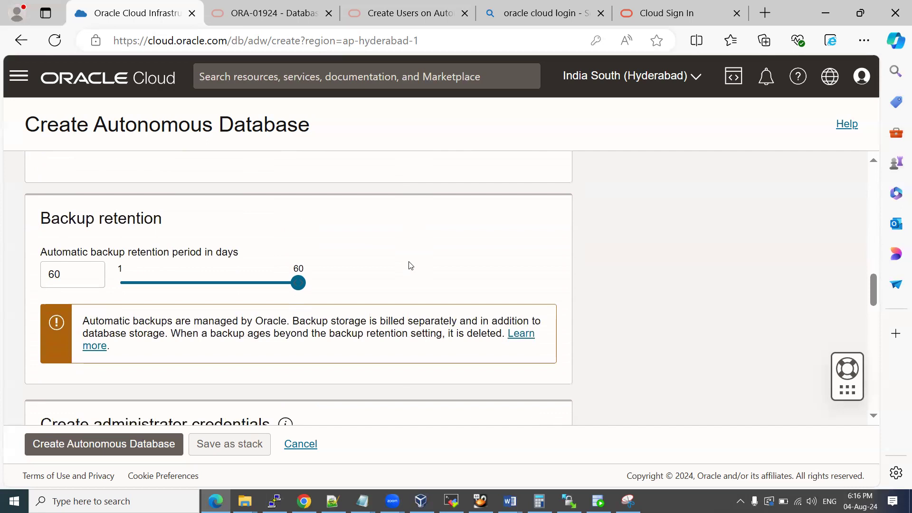
{"action": "scroll", "coordinate": [410, 265], "scroll_direction": "down", "scroll_amount": 3}
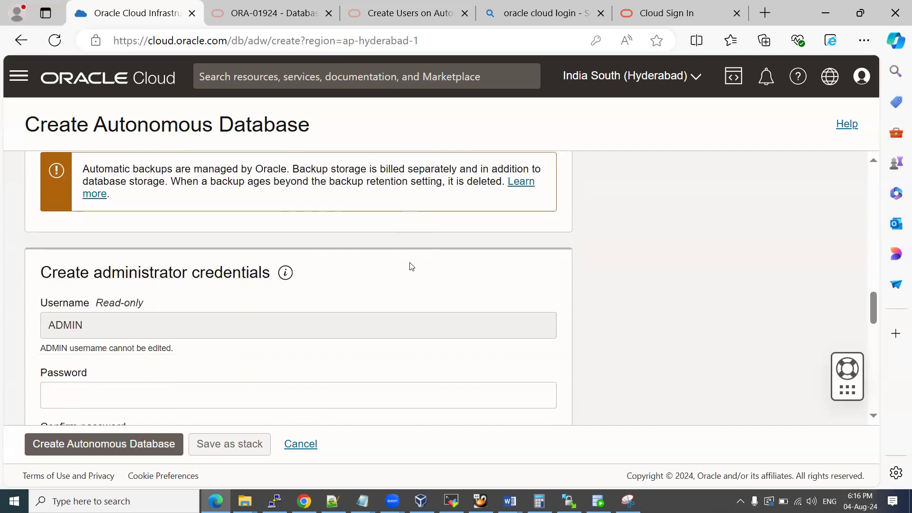
{"action": "scroll", "coordinate": [411, 266], "scroll_direction": "up", "scroll_amount": 3}
{"action": "scroll", "coordinate": [411, 266], "scroll_direction": "down", "scroll_amount": 1}
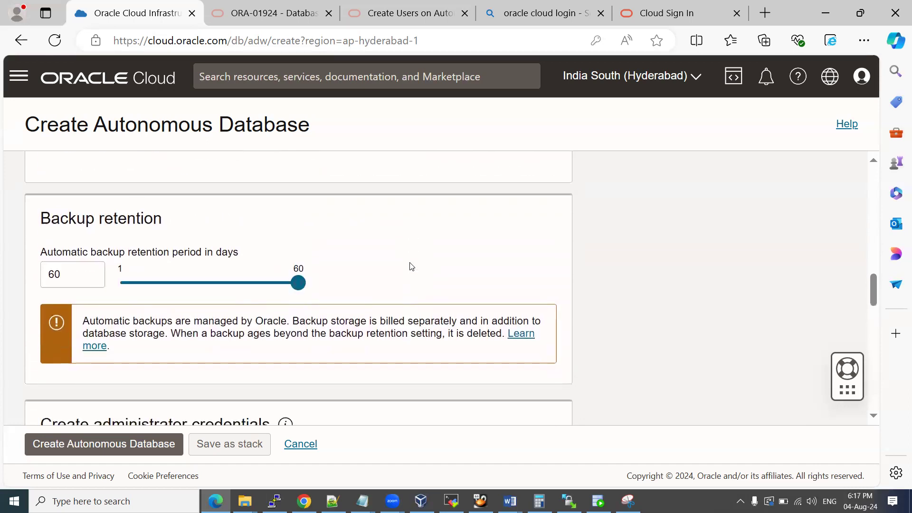
Snip the Backup retention section showing the 60-day setting.
{"action": "left_click", "coordinate": [628, 501]}
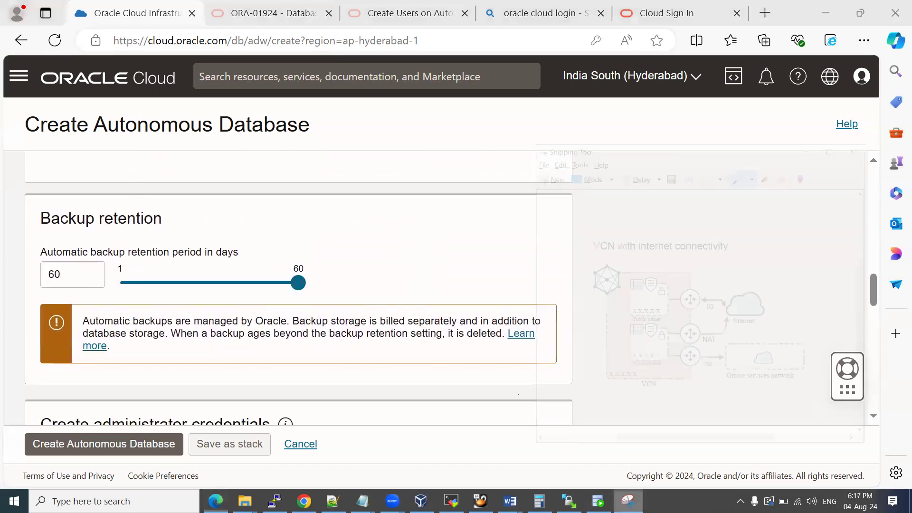
{"action": "left_click", "coordinate": [527, 100]}
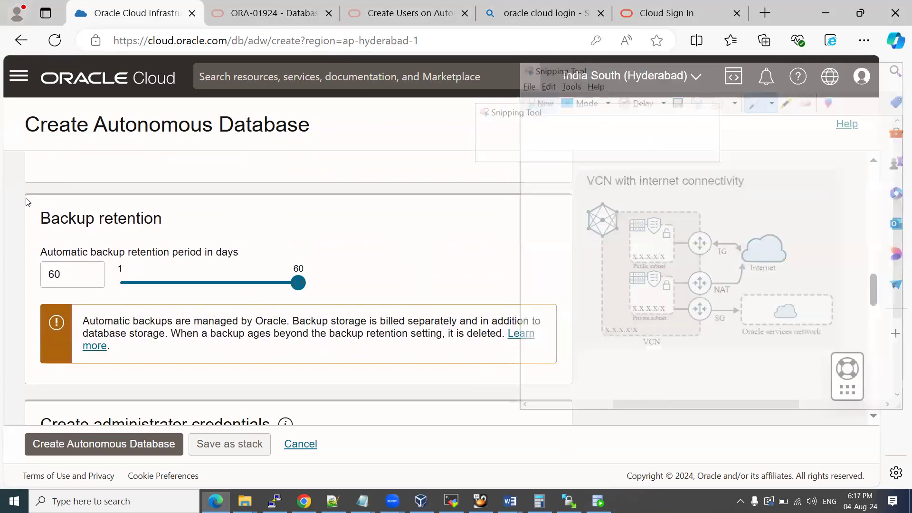
{"action": "left_click_drag", "start_coordinate": [19, 192], "coordinate": [591, 375]}
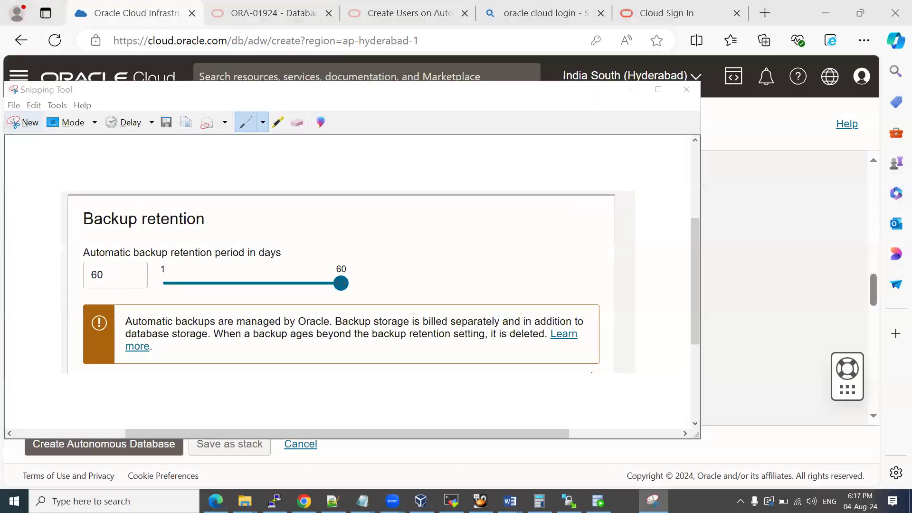
{"action": "left_click", "coordinate": [438, 450]}
Paste the Backup retention snip into the Word guide and return to the form.
{"action": "key", "text": "alt+Tab"}
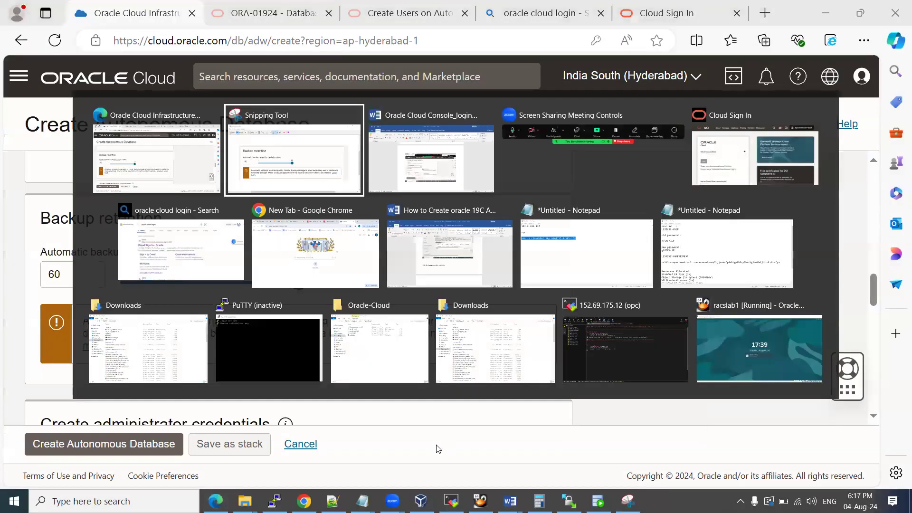
{"action": "key", "text": "alt+Tab"}
{"action": "key", "text": "ctrl+v"}
{"action": "key", "text": "alt+Tab"}
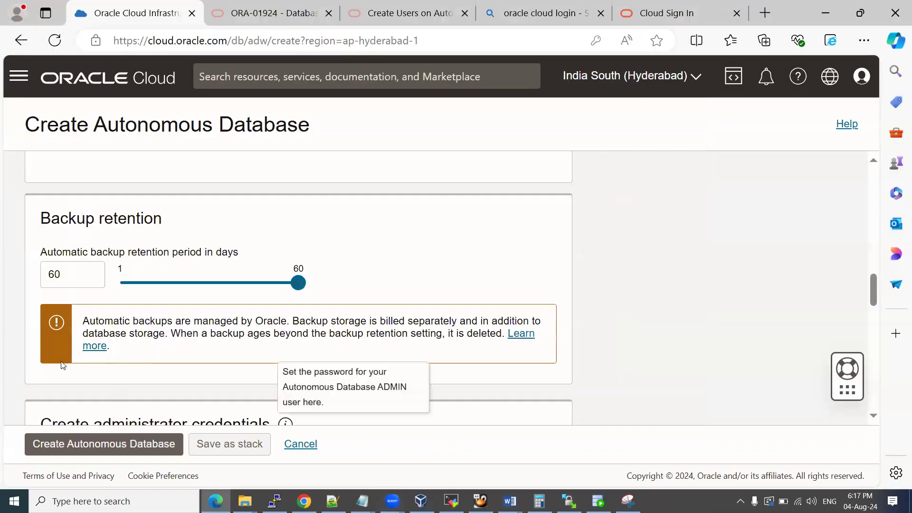
{"action": "scroll", "coordinate": [363, 260], "scroll_direction": "down", "scroll_amount": 1}
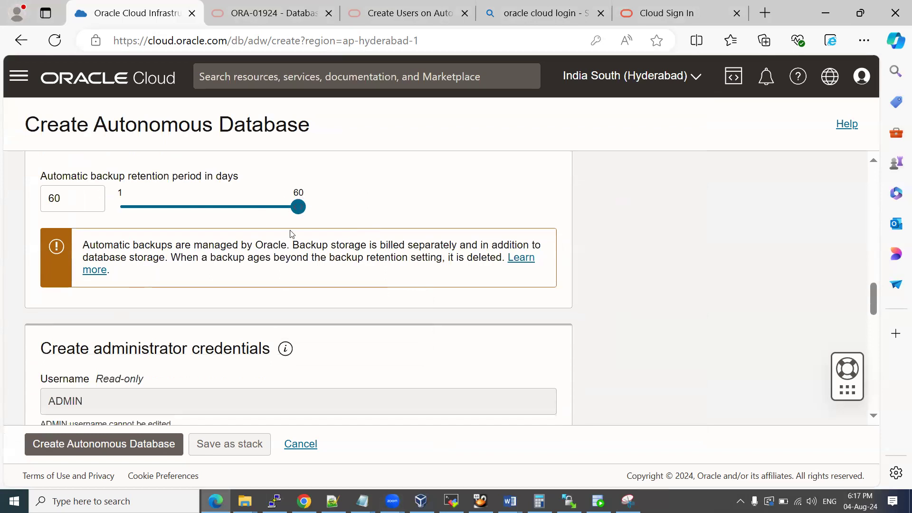
{"action": "left_click_drag", "start_coordinate": [83, 244], "coordinate": [244, 274]}
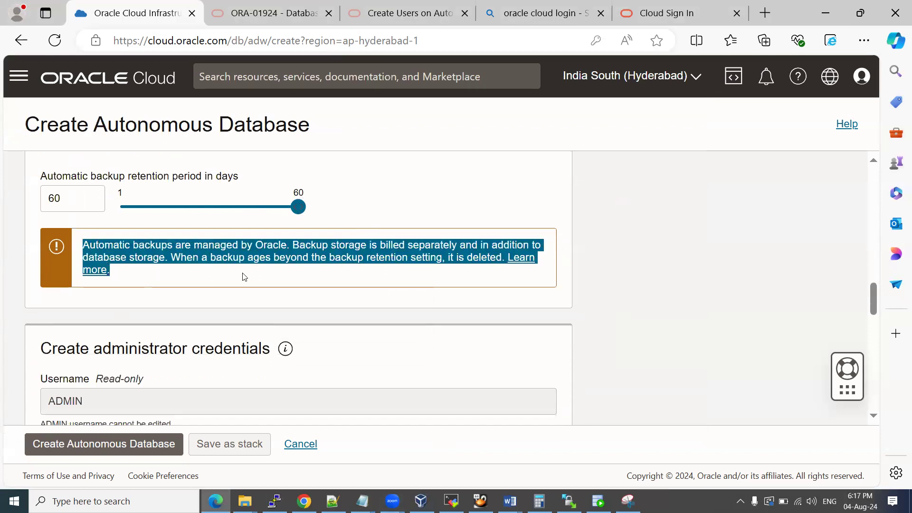
{"action": "left_click", "coordinate": [650, 230]}
{"action": "scroll", "coordinate": [649, 230], "scroll_direction": "down", "scroll_amount": 3}
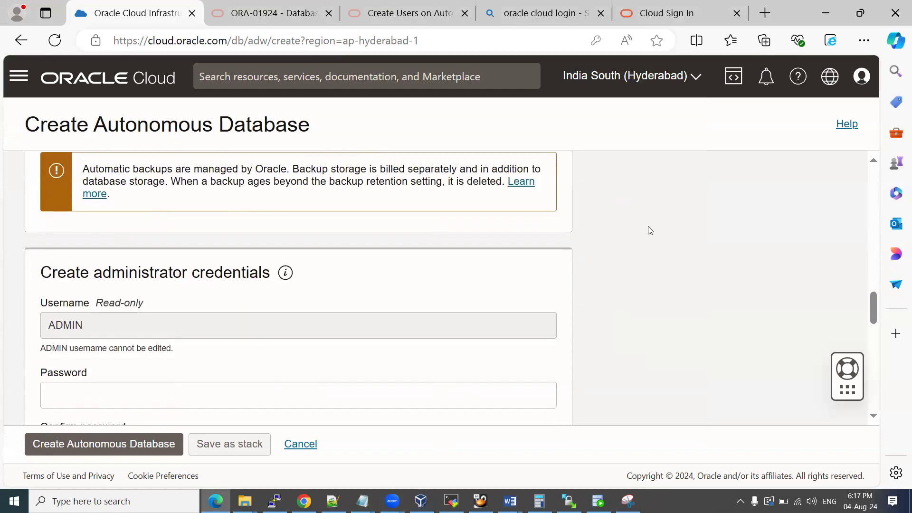
Make first entries in Password and Confirm password, then clear them to start over.
{"action": "left_click", "coordinate": [101, 316]}
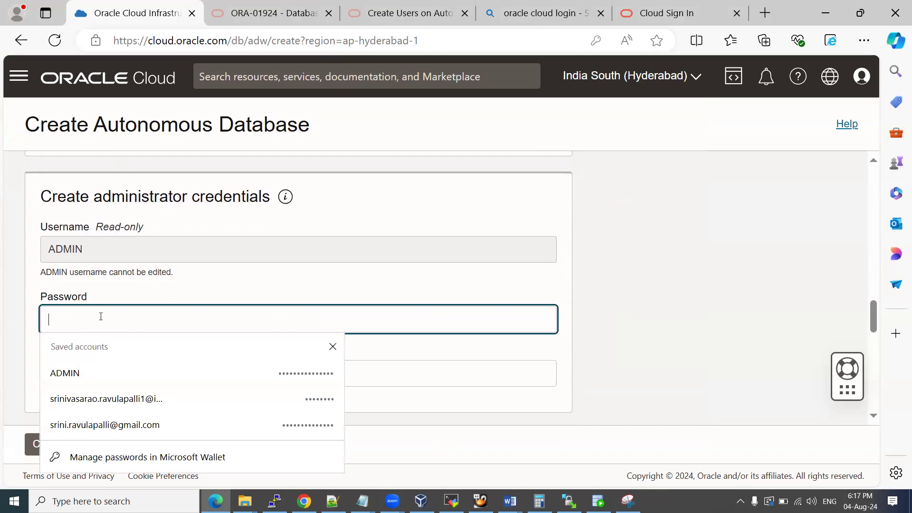
{"action": "type", "text": "**************"}
{"action": "key", "text": "Tab"}
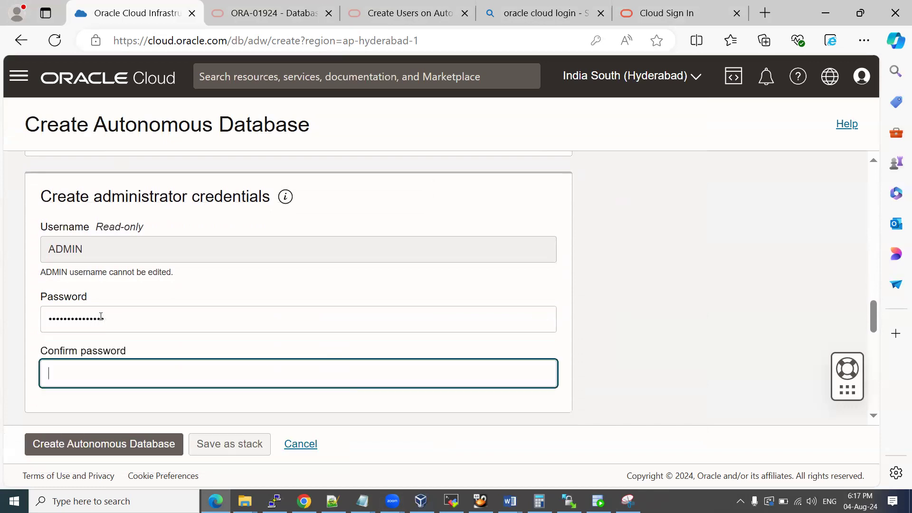
{"action": "type", "text": "**"}
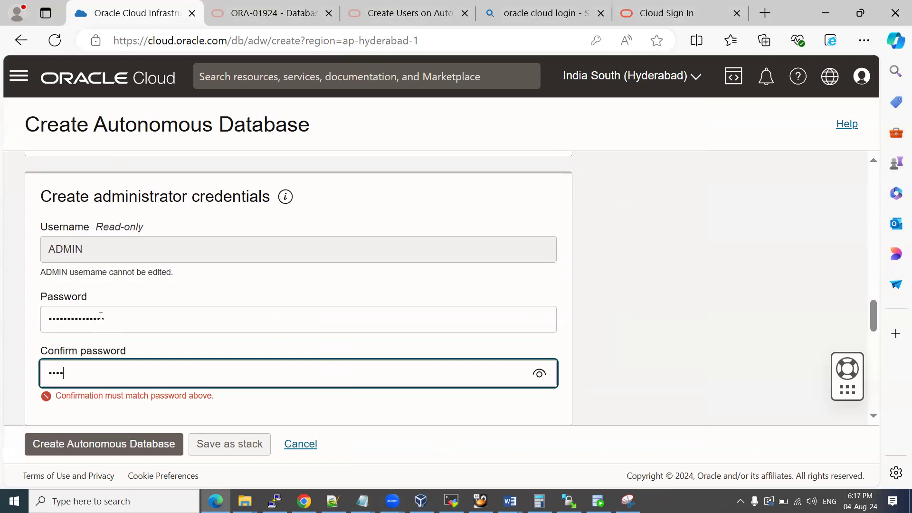
{"action": "key", "text": "BackSpace"}
{"action": "key", "text": "BackSpace"}
{"action": "key", "text": "BackSpace"}
{"action": "key", "text": "BackSpace"}
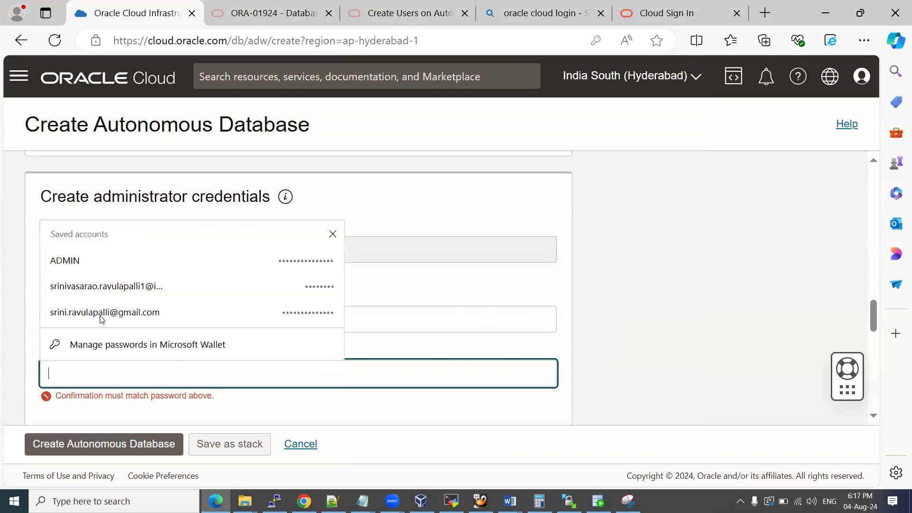
{"action": "left_click", "coordinate": [376, 313]}
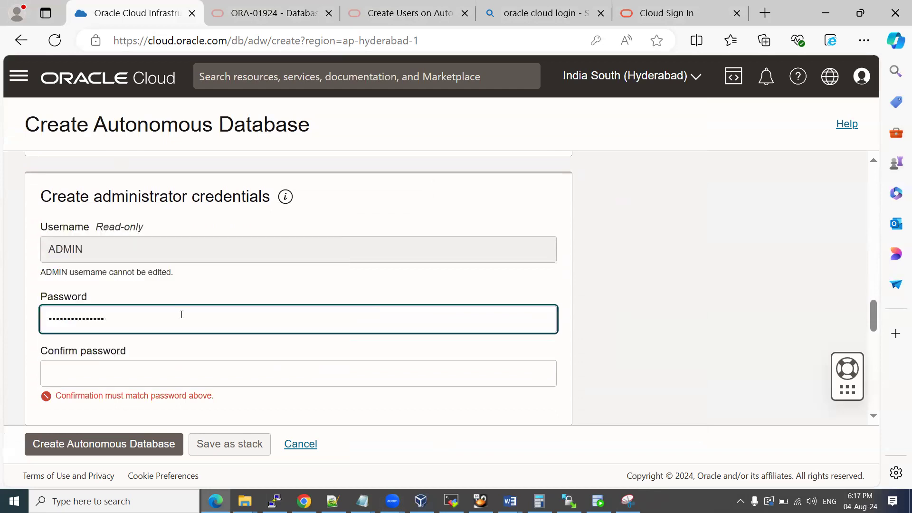
{"action": "left_click_drag", "start_coordinate": [181, 314], "coordinate": [1, 321]}
{"action": "type", "text": "•••••••••"}
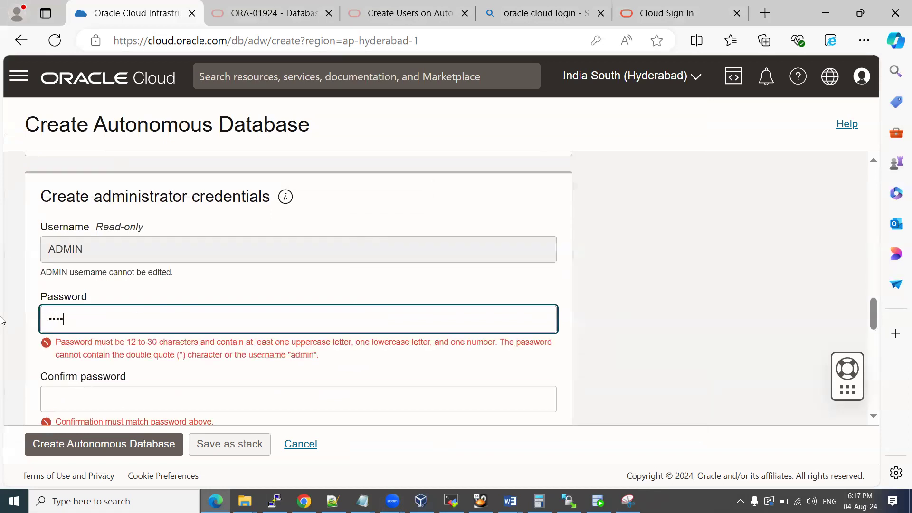
{"action": "type", "text": "•"}
{"action": "key", "text": "BackSpace"}
{"action": "key", "text": "BackSpace"}
{"action": "key", "text": "BackSpace"}
{"action": "key", "text": "BackSpace"}
{"action": "key", "text": "BackSpace"}
{"action": "key", "text": "BackSpace"}
{"action": "key", "text": "BackSpace"}
{"action": "key", "text": "BackSpace"}
{"action": "key", "text": "BackSpace"}
{"action": "key", "text": "BackSpace"}
{"action": "key", "text": "BackSpace"}
{"action": "key", "text": "BackSpace"}
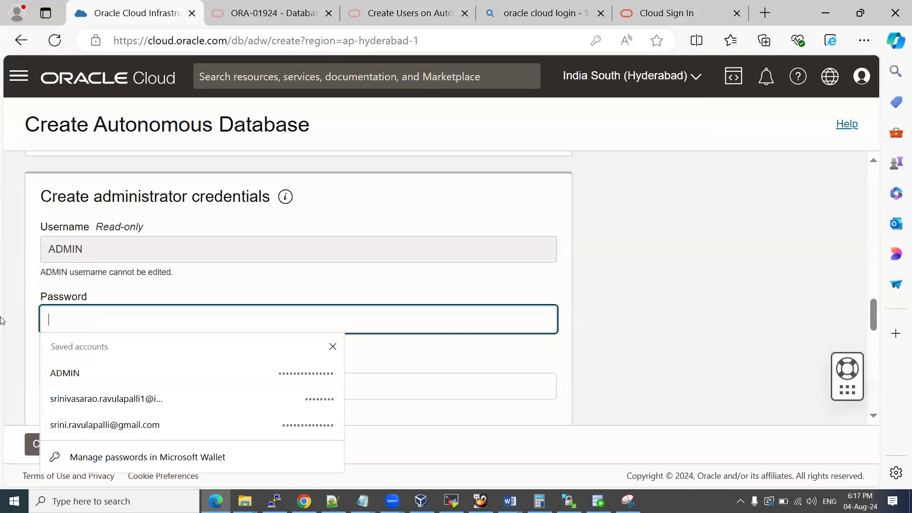
{"action": "type", "text": "•"}
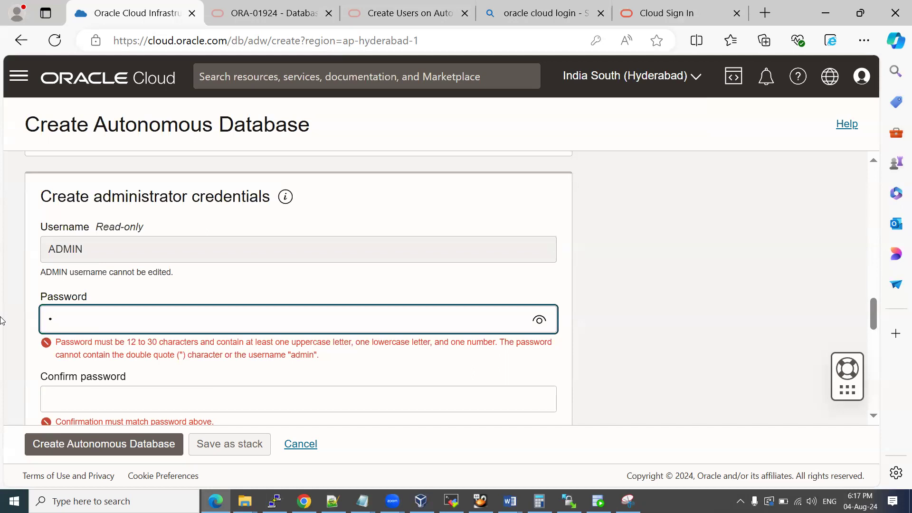
{"action": "key", "text": "BackSpace"}
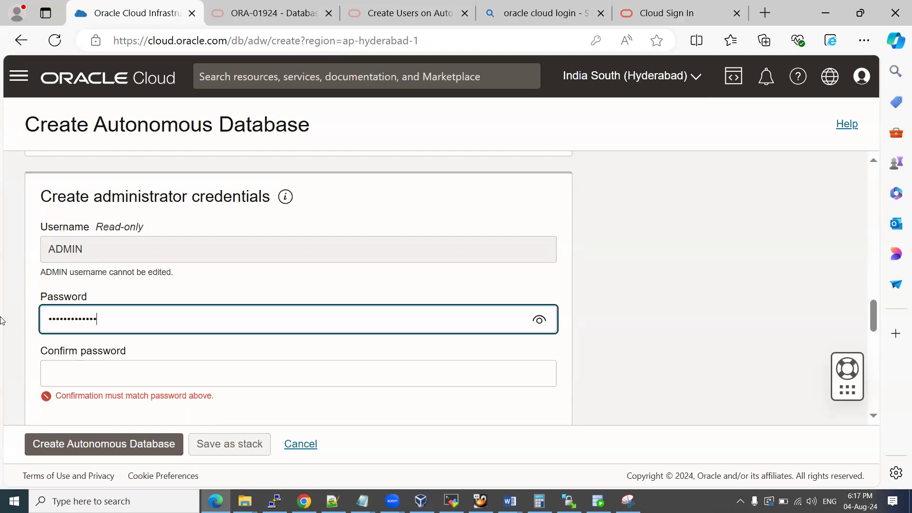
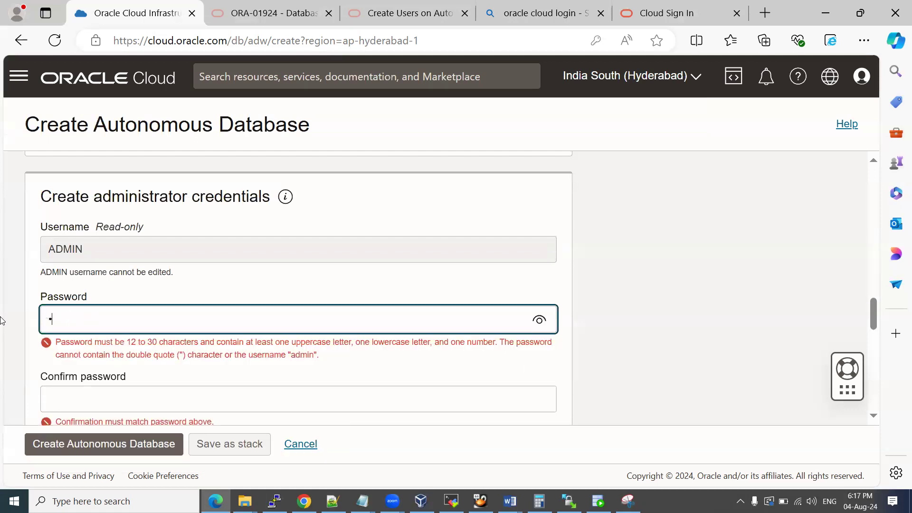
Type the final ADMIN password and repeat it in Confirm password.
{"action": "key", "text": "Tab"}
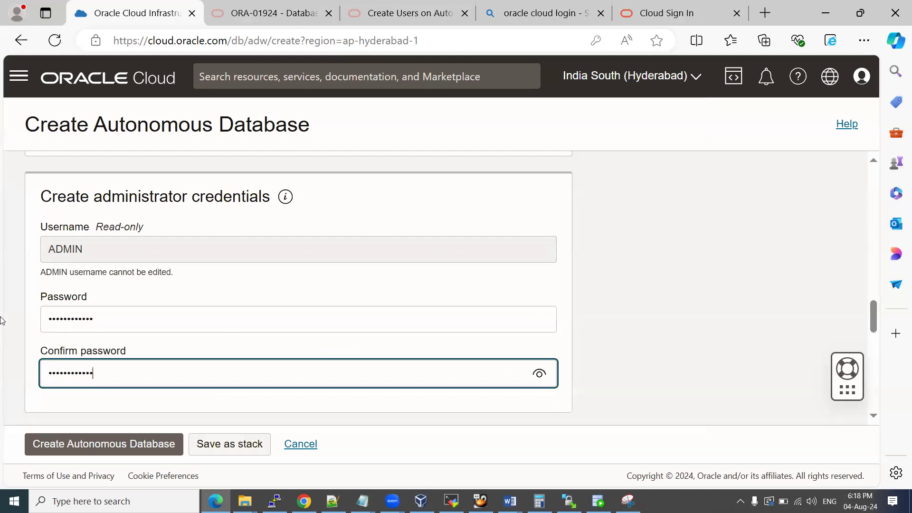
{"action": "left_click", "coordinate": [631, 279]}
Bring up the Word guide at Task 2, then return to the Oracle Cloud browser.
{"action": "mouse_move", "coordinate": [509, 501]}
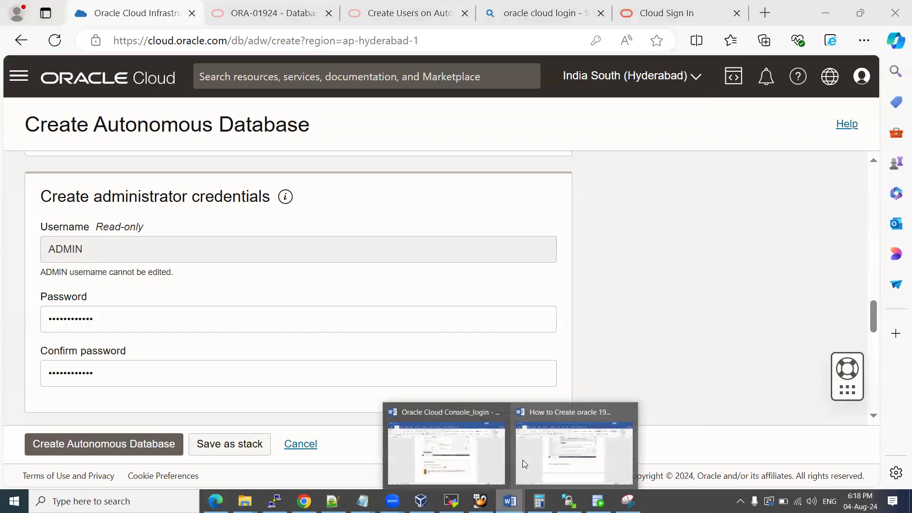
{"action": "left_click", "coordinate": [572, 449]}
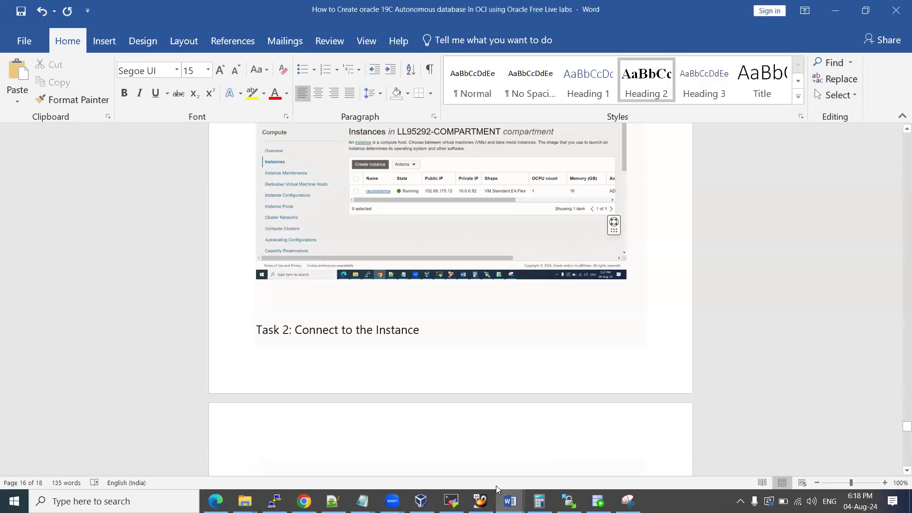
{"action": "mouse_move", "coordinate": [510, 501]}
{"action": "left_click", "coordinate": [423, 445]}
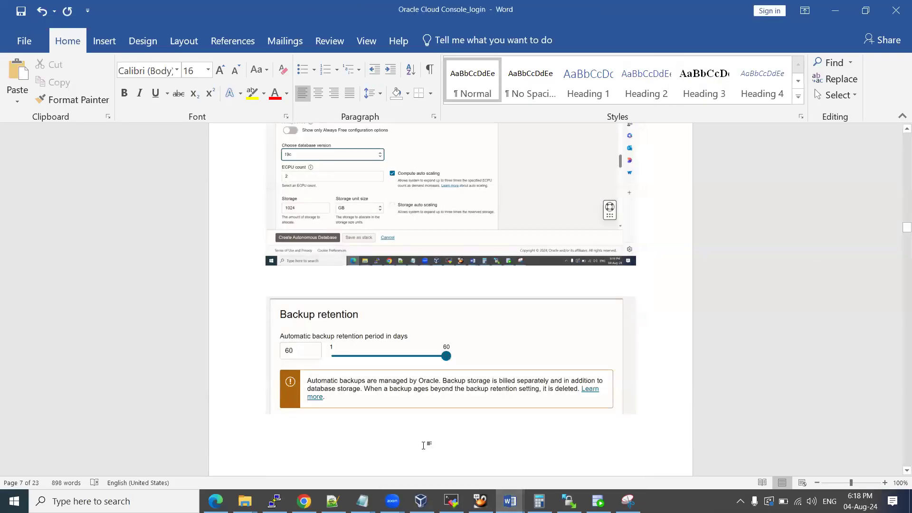
{"action": "scroll", "coordinate": [423, 445], "scroll_direction": "up", "scroll_amount": 5}
{"action": "key", "text": "alt+Tab"}
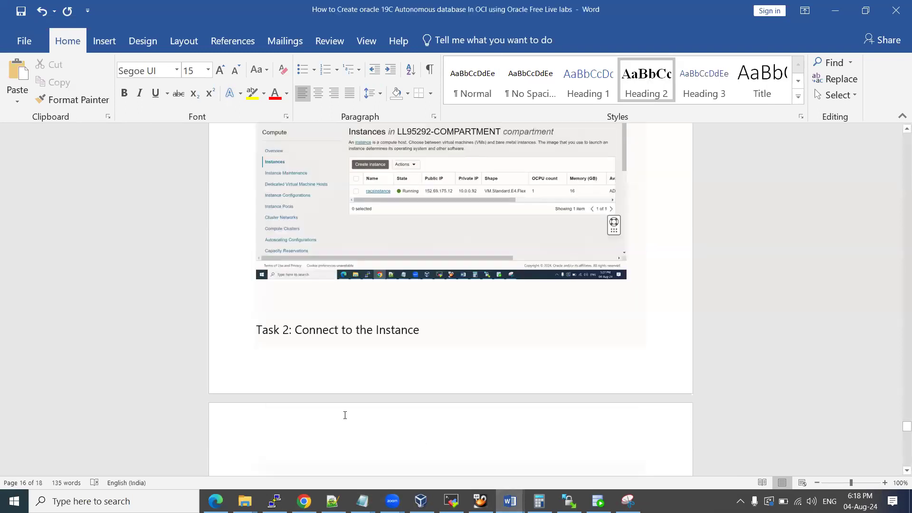
{"action": "key", "text": "alt+Tab"}
{"action": "key", "text": "alt+Tab"}
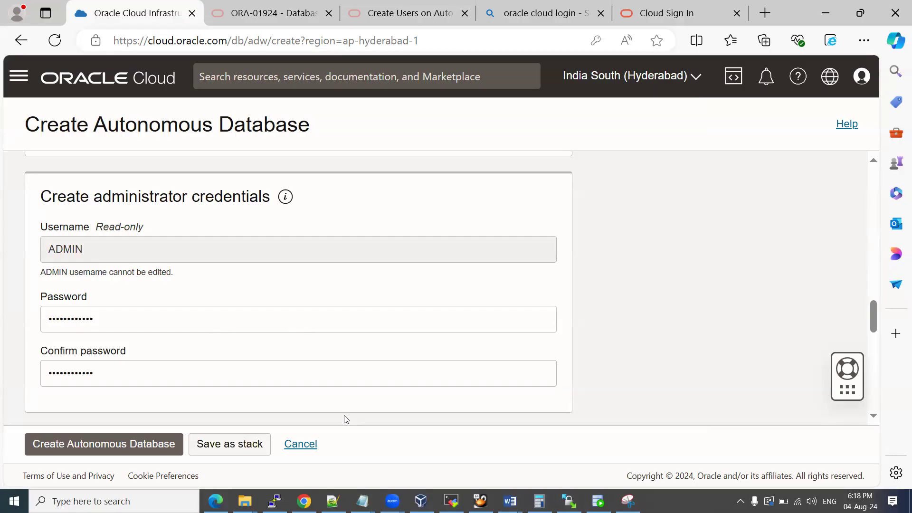
Snip the bottom of the create form and draw an arrow at the create step.
{"action": "scroll", "coordinate": [220, 342], "scroll_direction": "down", "scroll_amount": 7}
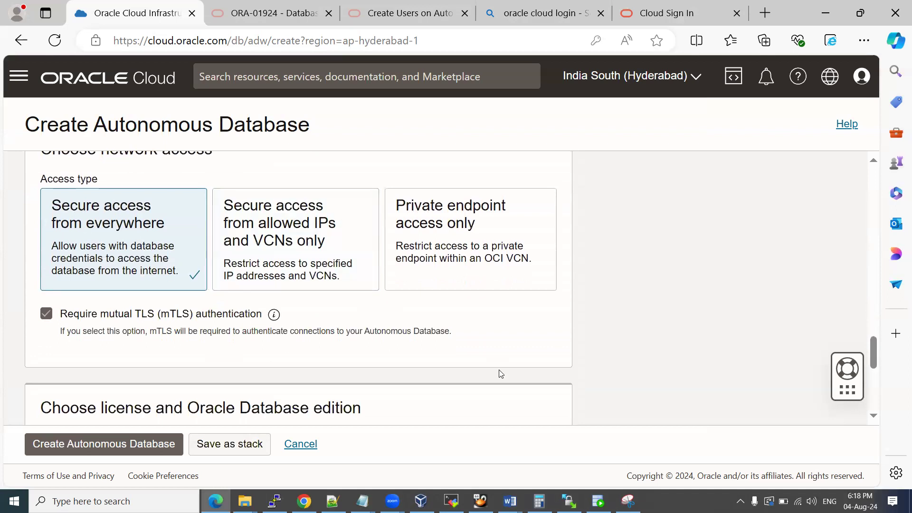
{"action": "scroll", "coordinate": [499, 369], "scroll_direction": "up", "scroll_amount": 2}
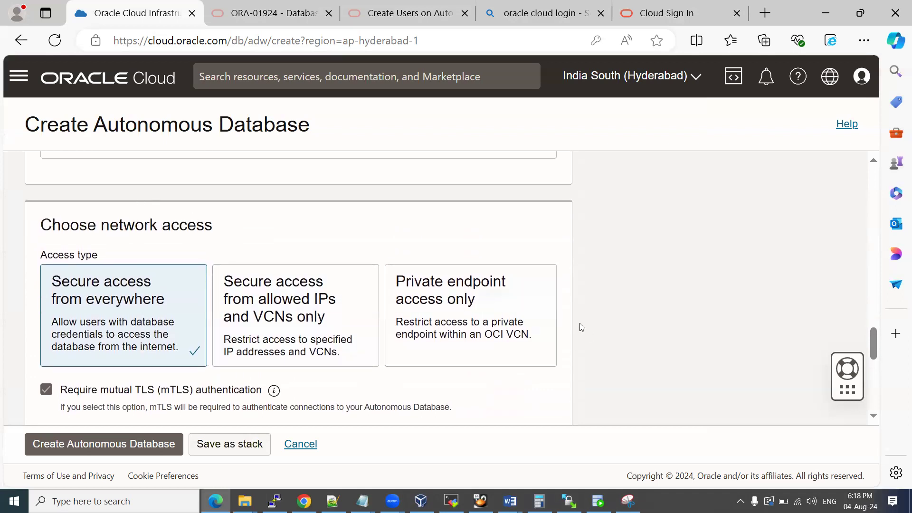
{"action": "scroll", "coordinate": [581, 327], "scroll_direction": "down", "scroll_amount": 5}
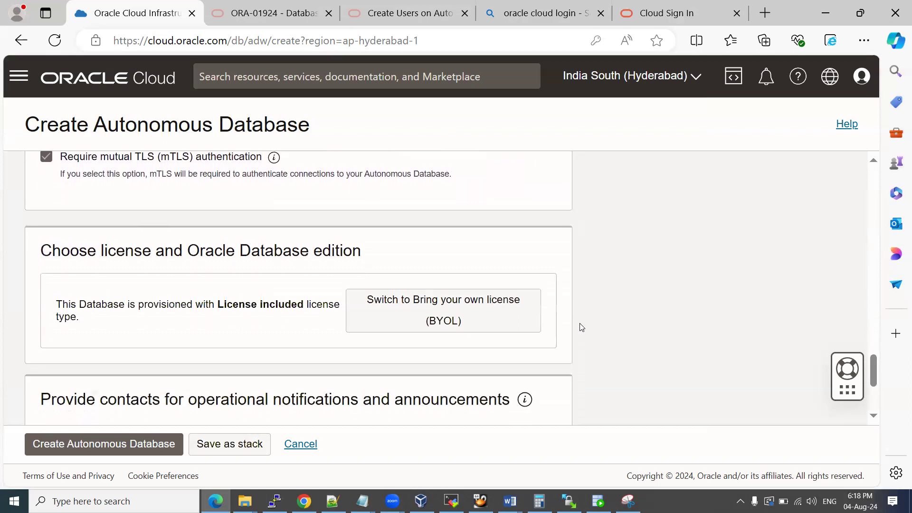
{"action": "scroll", "coordinate": [581, 327], "scroll_direction": "down", "scroll_amount": 1}
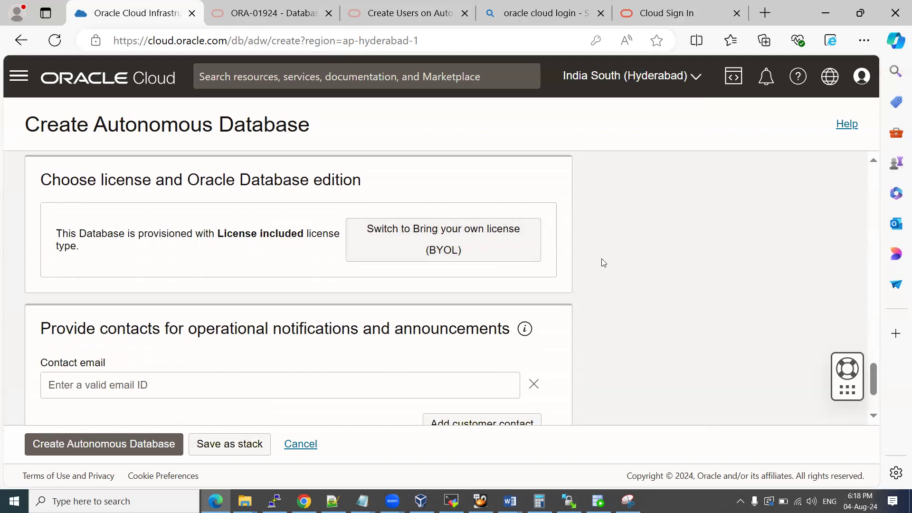
{"action": "scroll", "coordinate": [604, 262], "scroll_direction": "down", "scroll_amount": 2}
{"action": "scroll", "coordinate": [604, 262], "scroll_direction": "down", "scroll_amount": 1}
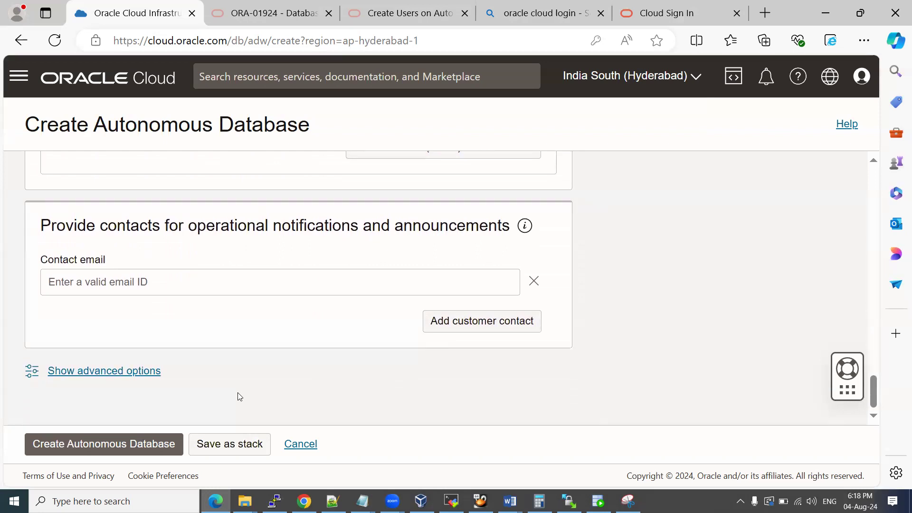
{"action": "left_click", "coordinate": [628, 500]}
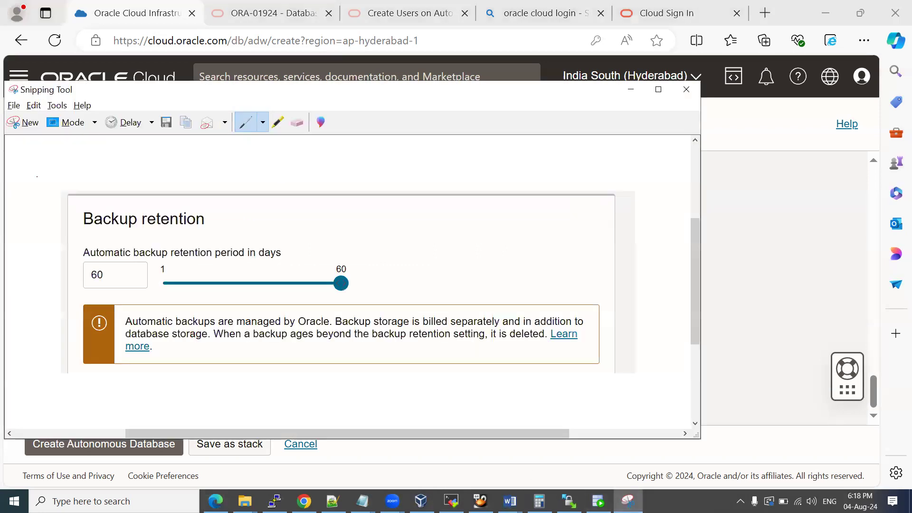
{"action": "left_click", "coordinate": [18, 124]}
{"action": "mouse_move", "coordinate": [10, 182]}
{"action": "left_mouse_down"}
{"action": "mouse_move", "coordinate": [220, 362]}
{"action": "mouse_move", "coordinate": [537, 437]}
{"action": "mouse_move", "coordinate": [557, 466]}
{"action": "left_mouse_up"}
{"action": "mouse_move", "coordinate": [35, 416]}
{"action": "left_mouse_down"}
{"action": "mouse_move", "coordinate": [75, 390]}
{"action": "mouse_move", "coordinate": [64, 422]}
{"action": "left_mouse_up"}
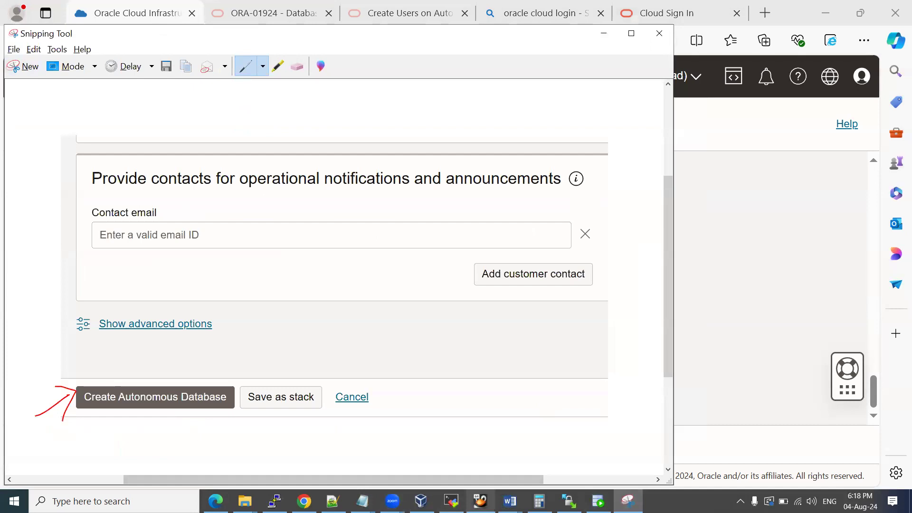
Paste the annotated capture into the Oracle Cloud Console_login guide on its own line.
{"action": "left_click", "coordinate": [509, 501]}
{"action": "left_click", "coordinate": [500, 464]}
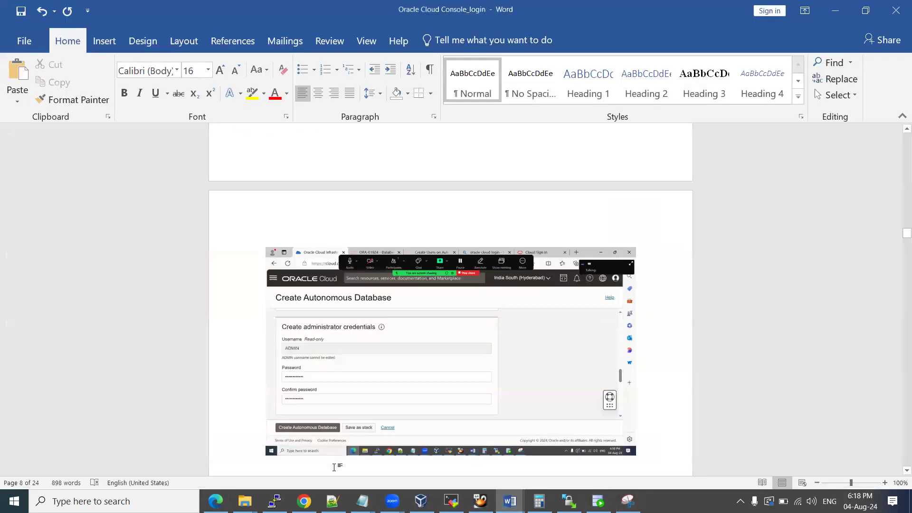
{"action": "key", "text": "Return"}
{"action": "key", "text": "ctrl+v"}
{"action": "key", "text": "Return"}
{"action": "key", "text": "Return"}
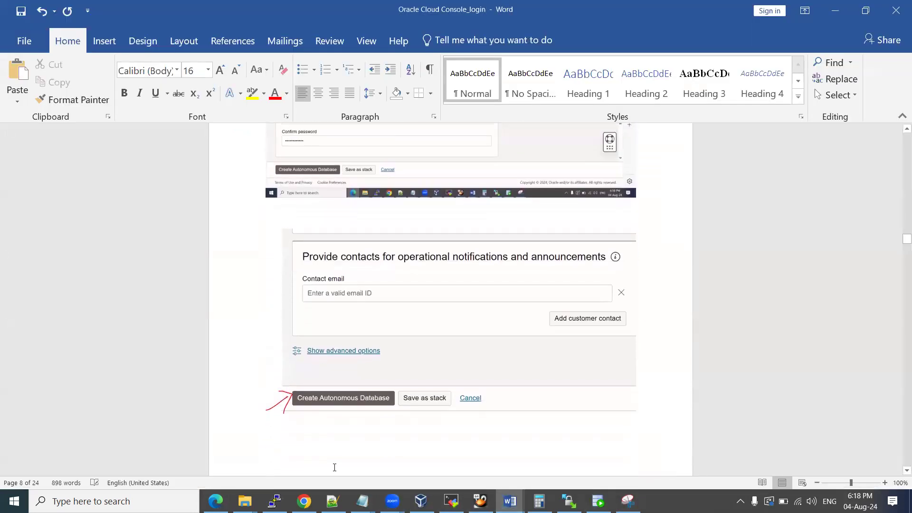
{"action": "key", "text": "alt+Tab"}
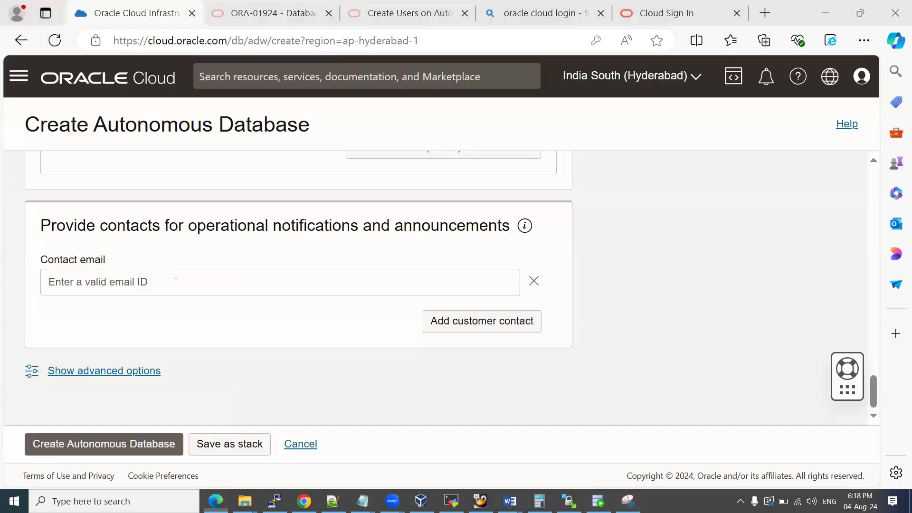
Submit the database creation, declining the browser password save and skipping the guided tour.
{"action": "left_click", "coordinate": [104, 444]}
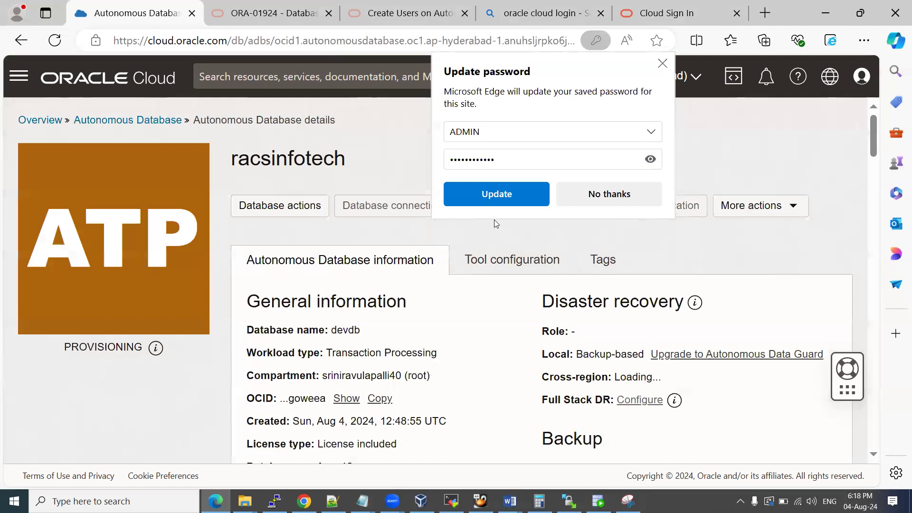
{"action": "left_click", "coordinate": [614, 195]}
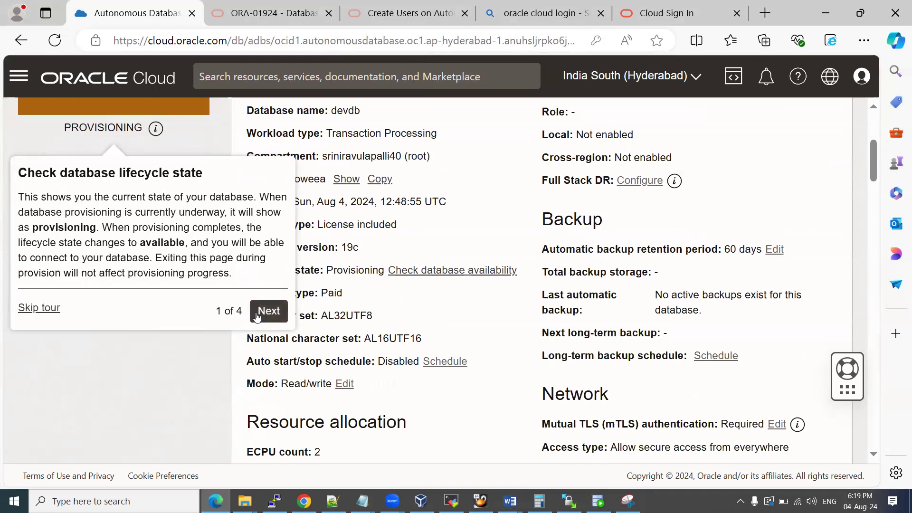
{"action": "left_click", "coordinate": [40, 309]}
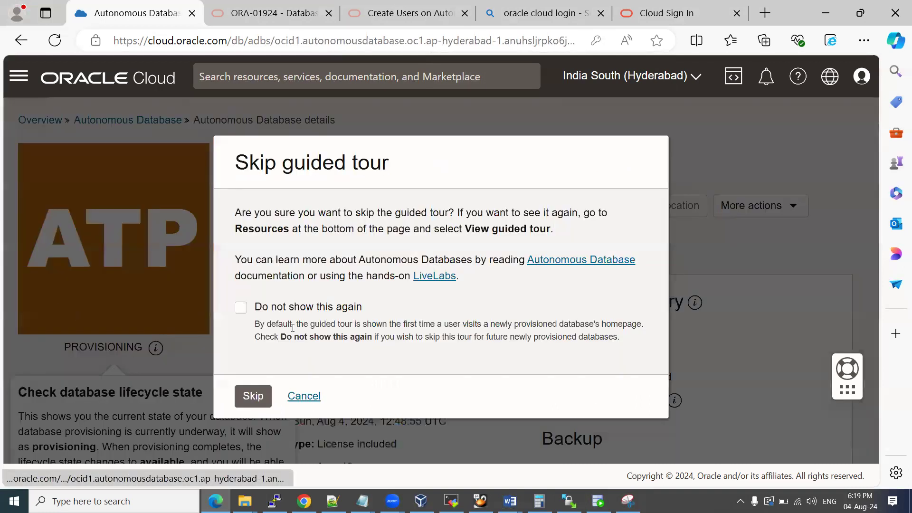
{"action": "left_click", "coordinate": [253, 396]}
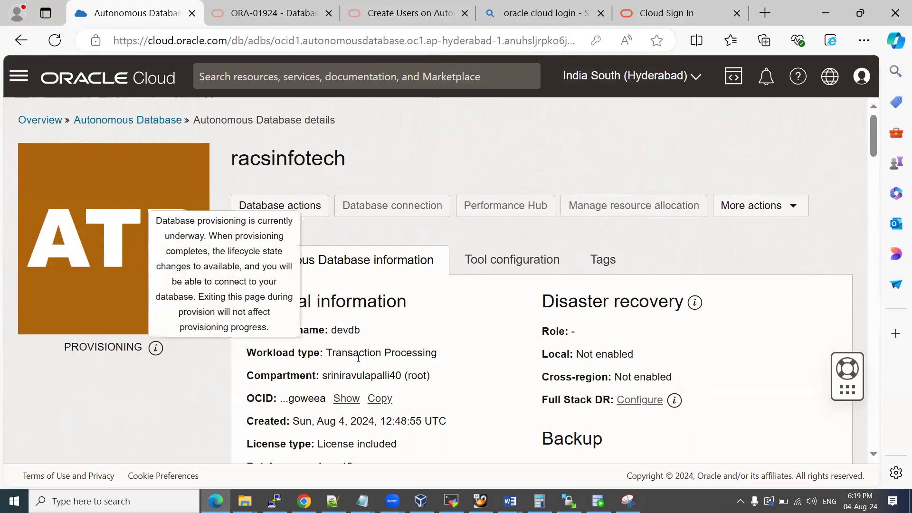
Paste the provisioning racsinfotech details screenshot into the Oracle Cloud Console_login guide.
{"action": "key", "text": "alt+Tab"}
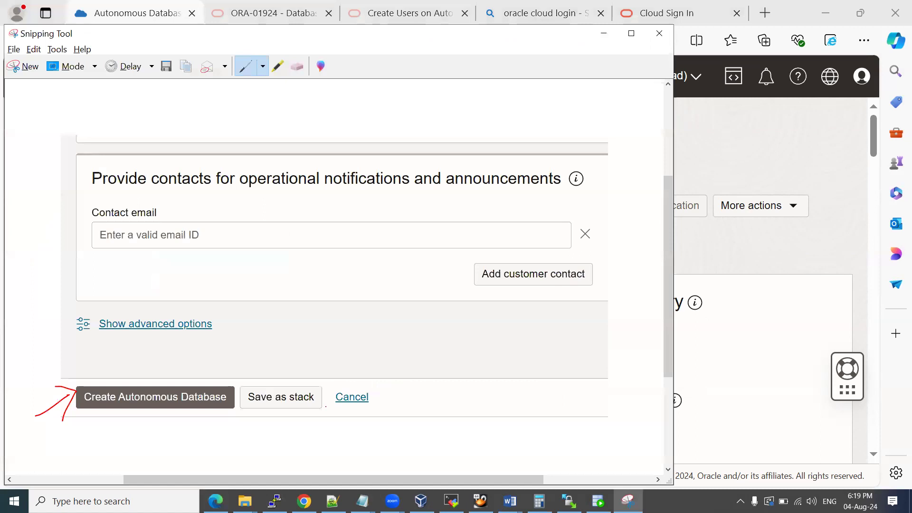
{"action": "key", "text": "alt+Tab"}
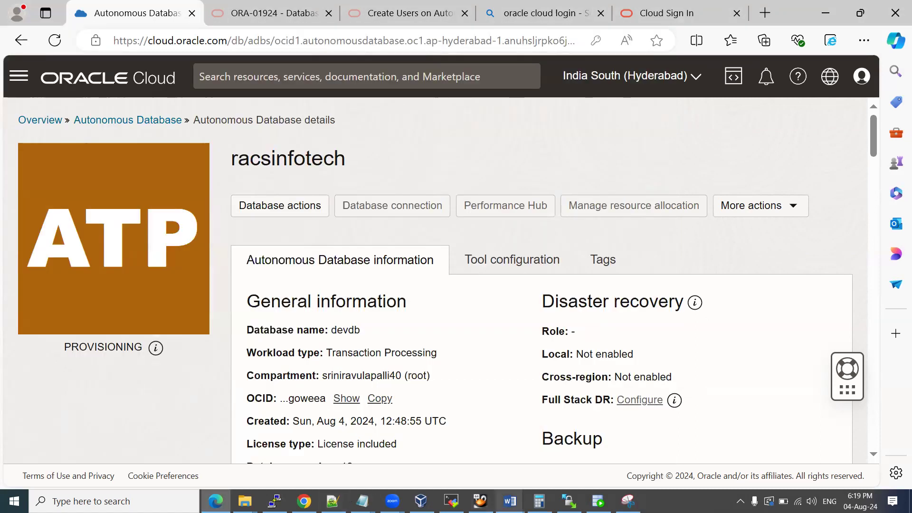
{"action": "mouse_move", "coordinate": [510, 501]}
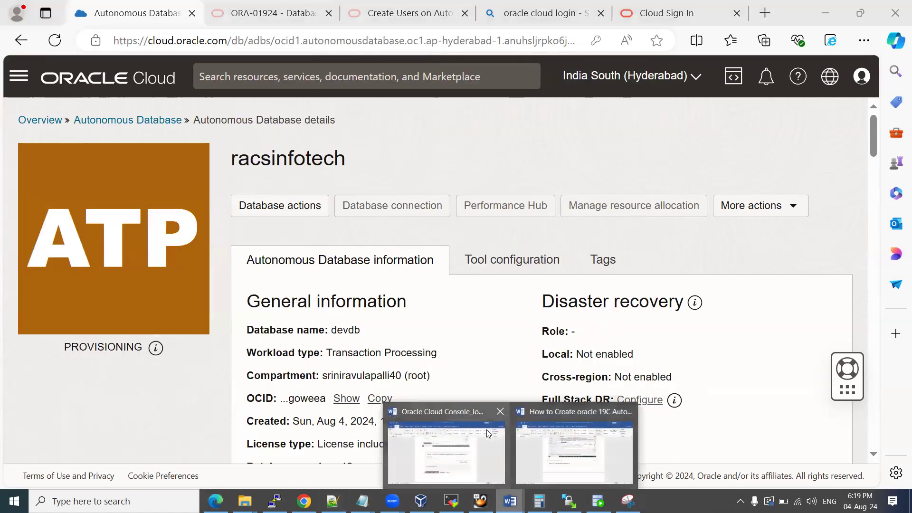
{"action": "left_click", "coordinate": [471, 447]}
{"action": "key", "text": "ctrl+v"}
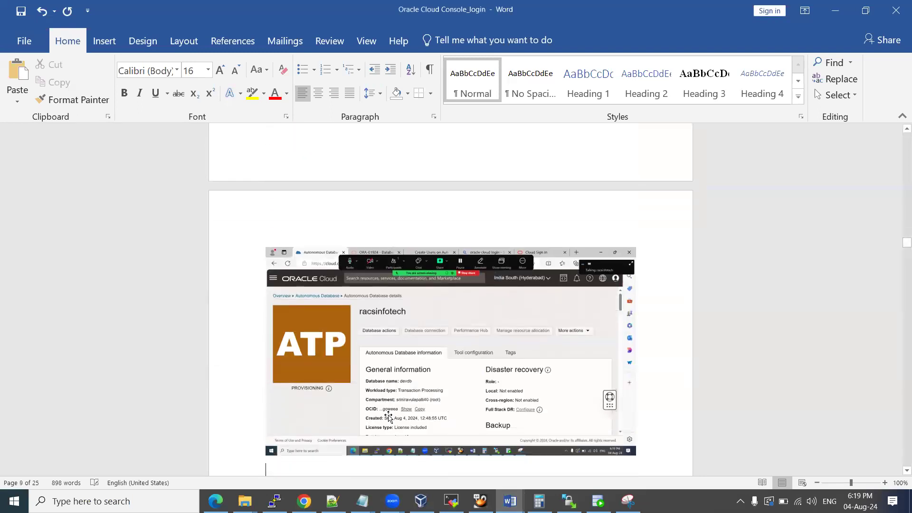
{"action": "scroll", "coordinate": [388, 416], "scroll_direction": "down", "scroll_amount": 1}
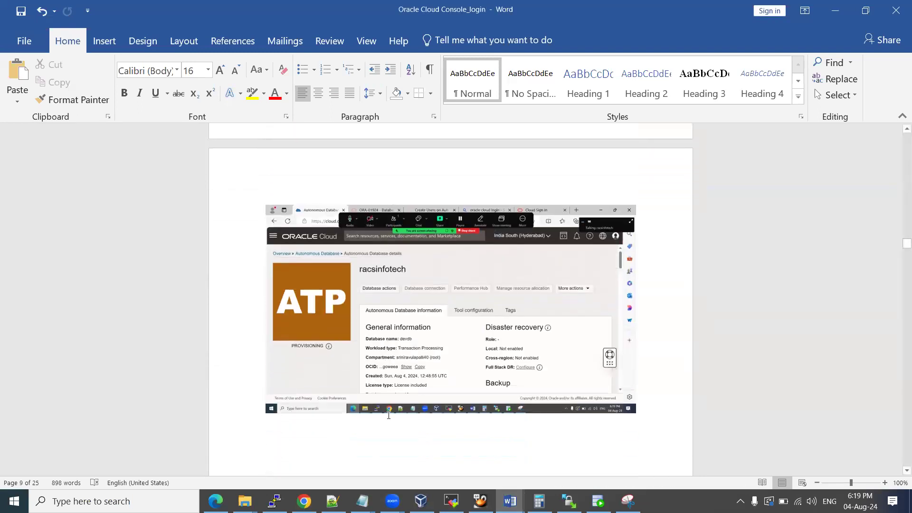
{"action": "key", "text": "alt+Tab"}
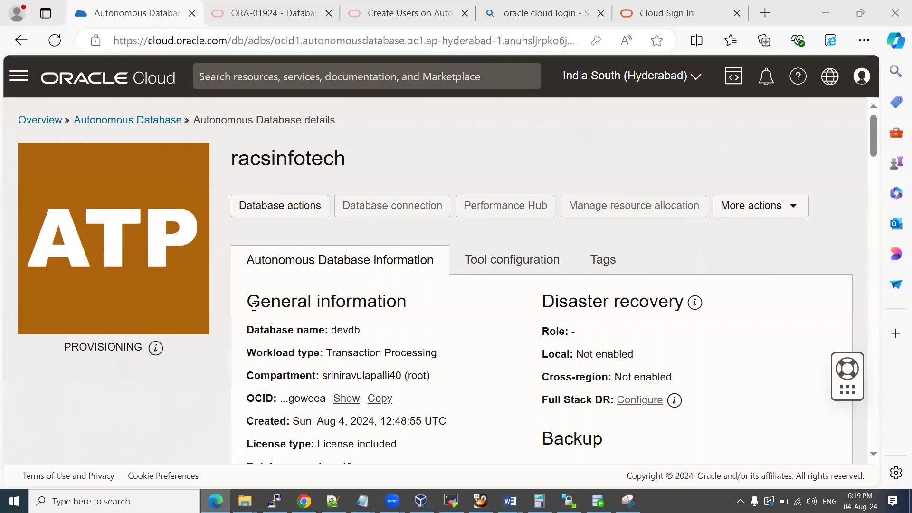
Check Work requests to confirm Create Autonomous Database succeeded.
{"action": "scroll", "coordinate": [254, 307], "scroll_direction": "down", "scroll_amount": 2}
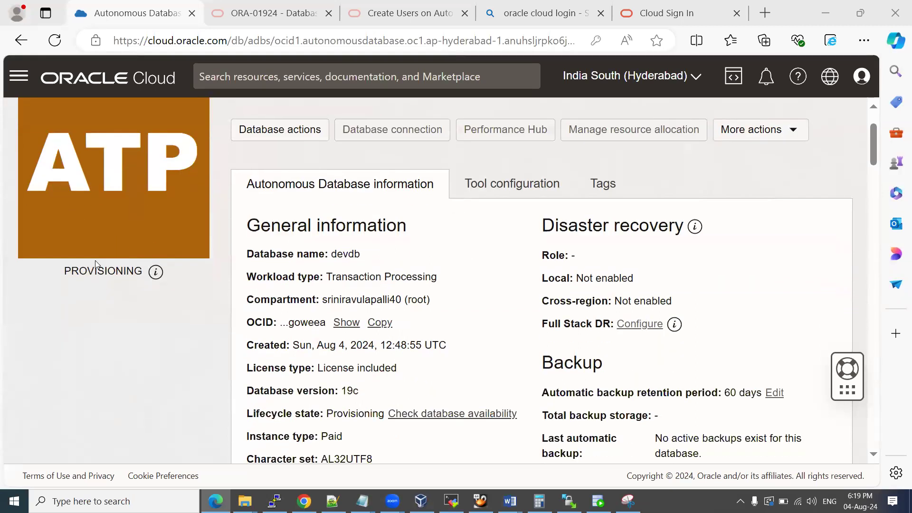
{"action": "scroll", "coordinate": [159, 276], "scroll_direction": "down", "scroll_amount": 9}
{"action": "scroll", "coordinate": [150, 274], "scroll_direction": "down", "scroll_amount": 10}
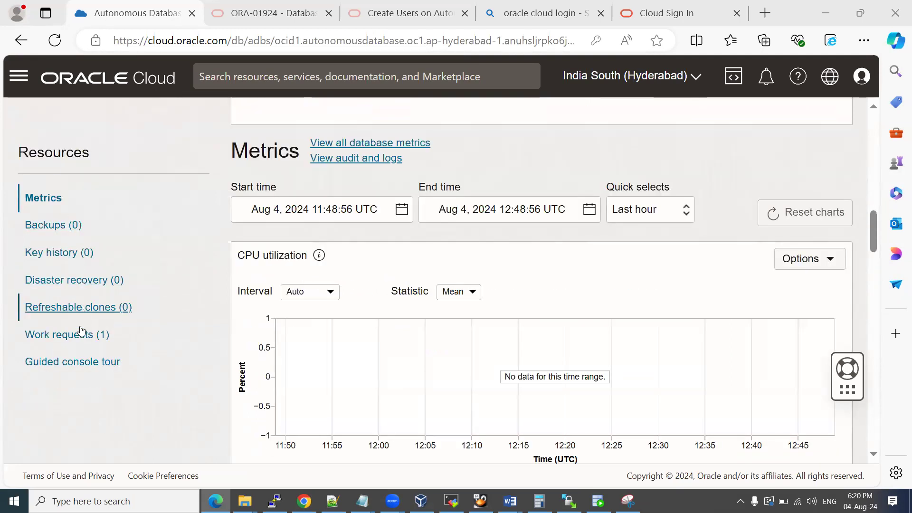
{"action": "left_click", "coordinate": [48, 334]}
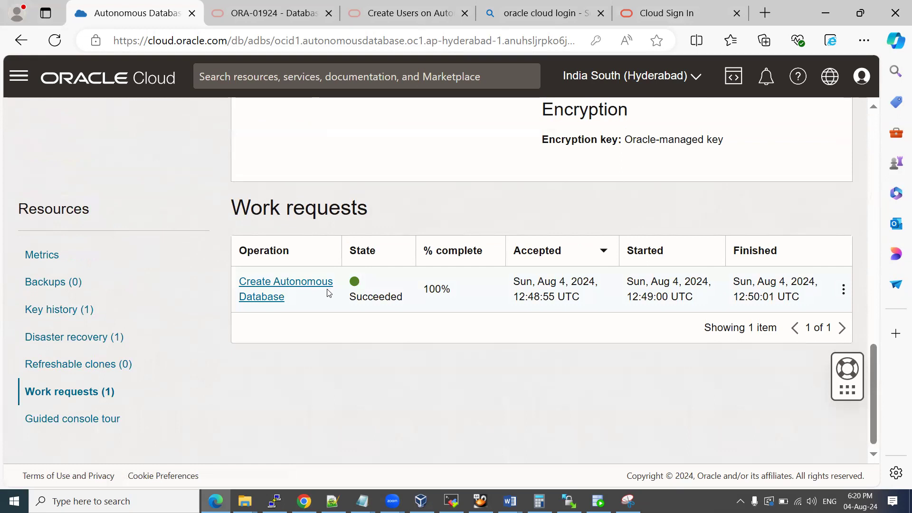
{"action": "left_click_drag", "start_coordinate": [512, 296], "coordinate": [550, 296]}
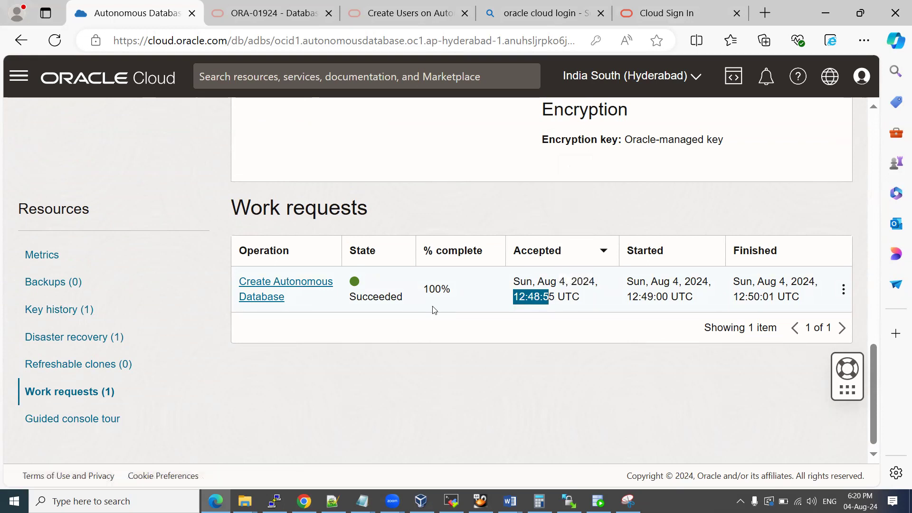
{"action": "scroll", "coordinate": [397, 298], "scroll_direction": "up", "scroll_amount": 10}
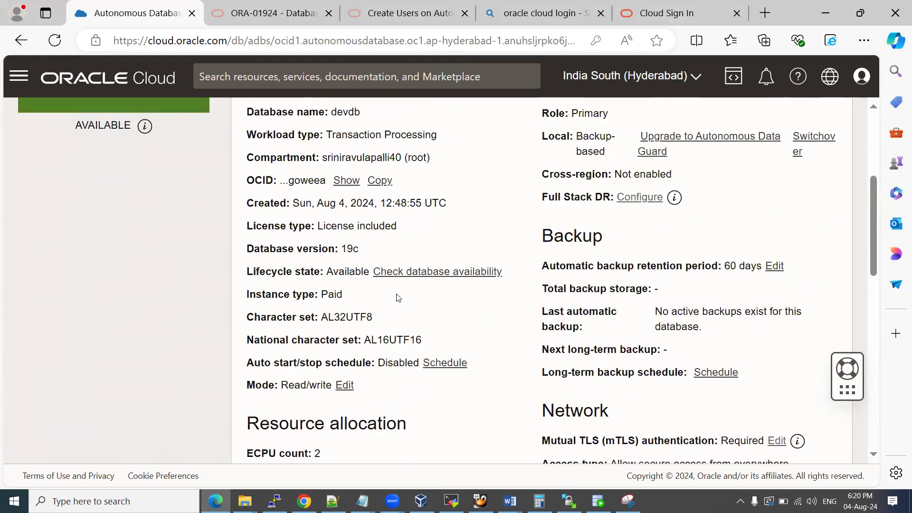
{"action": "scroll", "coordinate": [399, 295], "scroll_direction": "up", "scroll_amount": 5}
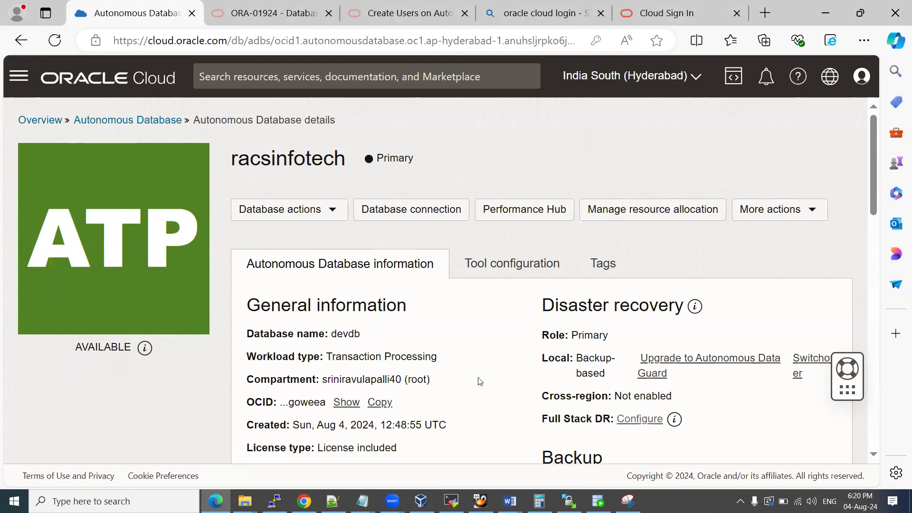
Paste the AVAILABLE database screenshot into the login guide and return to the console.
{"action": "mouse_move", "coordinate": [509, 501]}
{"action": "left_click", "coordinate": [475, 441]}
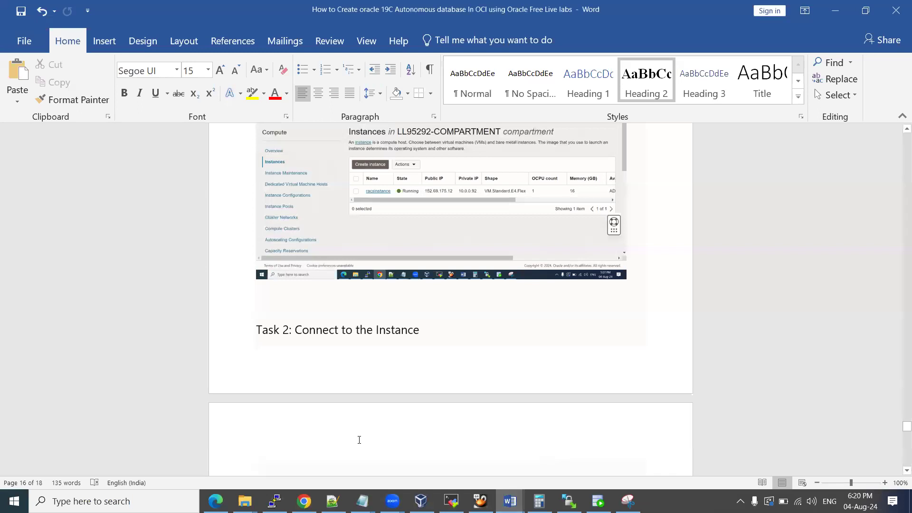
{"action": "mouse_move", "coordinate": [510, 501]}
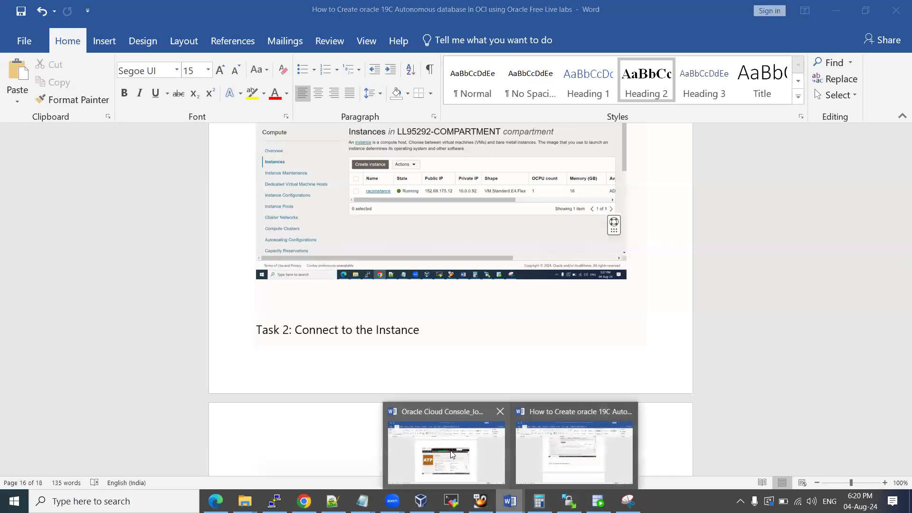
{"action": "left_click", "coordinate": [447, 444]}
{"action": "key", "text": "ctrl+v"}
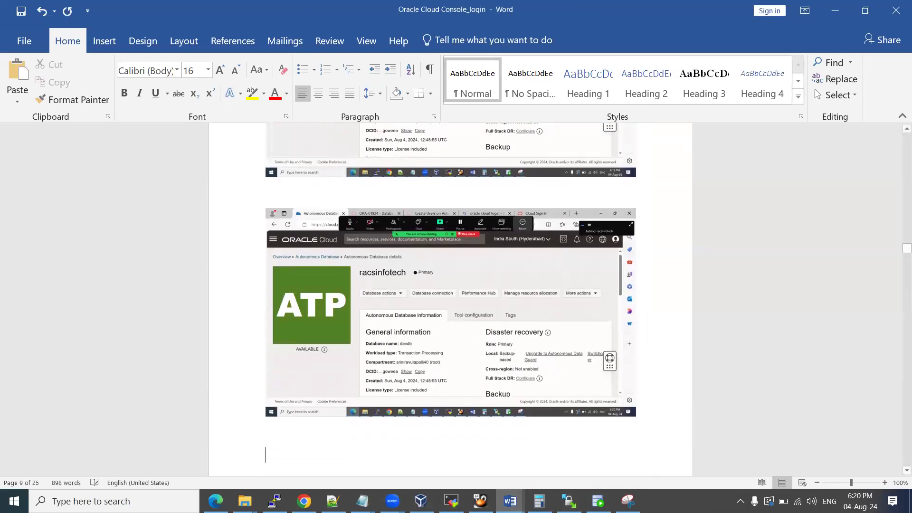
{"action": "left_click", "coordinate": [215, 500]}
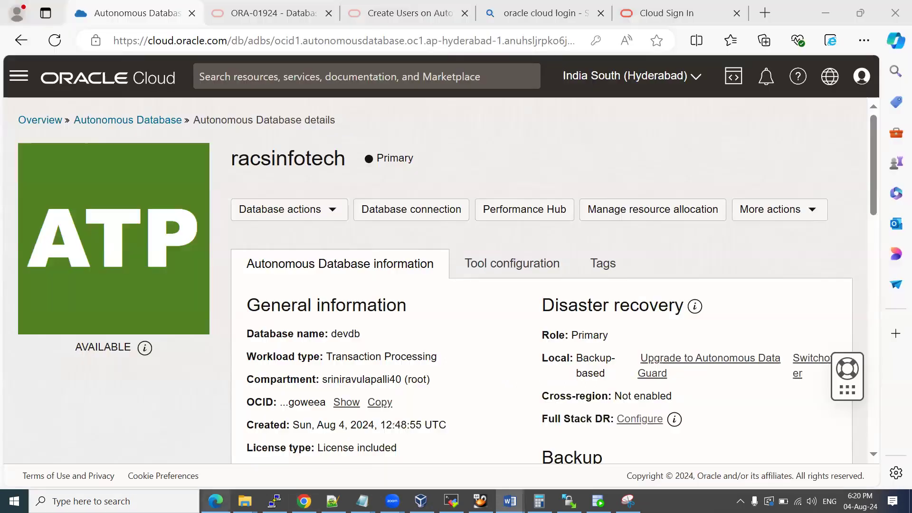
Review the Database connection wallet download details, then reopen the Database actions list.
{"action": "left_click", "coordinate": [334, 214]}
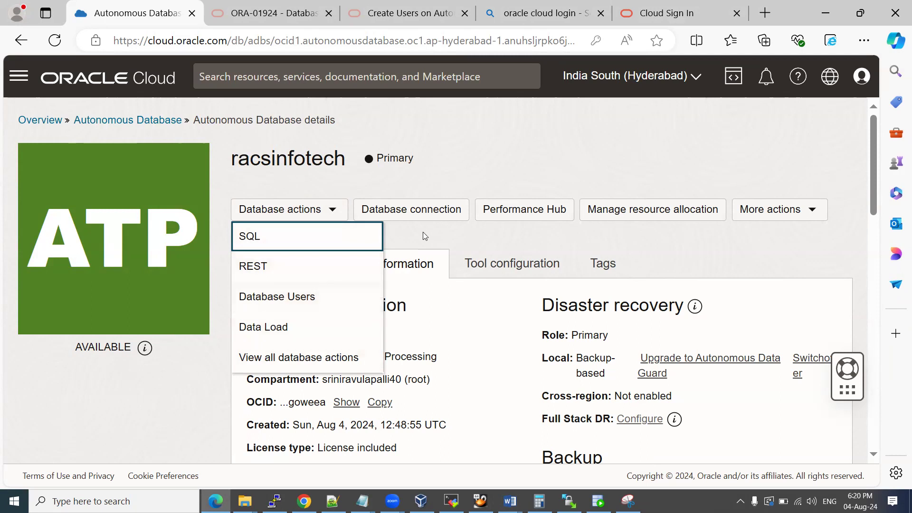
{"action": "left_click", "coordinate": [420, 212]}
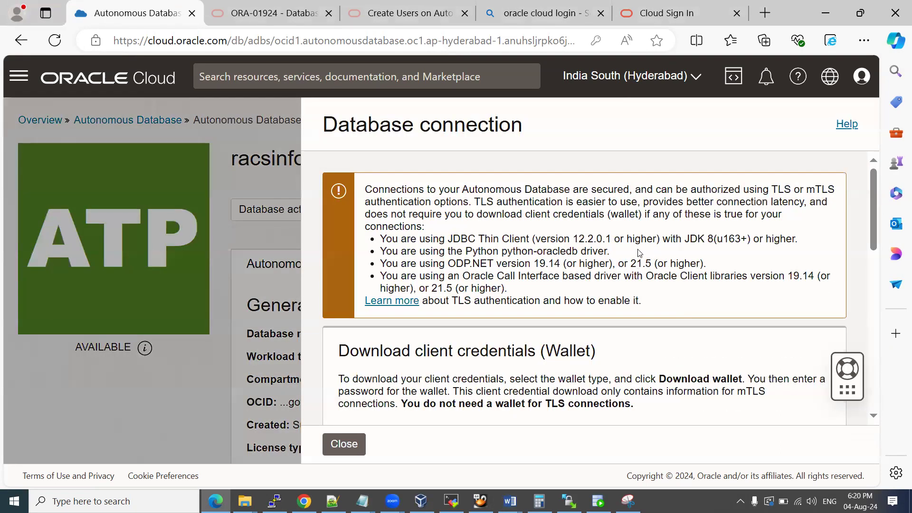
{"action": "scroll", "coordinate": [570, 284], "scroll_direction": "down", "scroll_amount": 3}
{"action": "scroll", "coordinate": [572, 284], "scroll_direction": "down", "scroll_amount": 2}
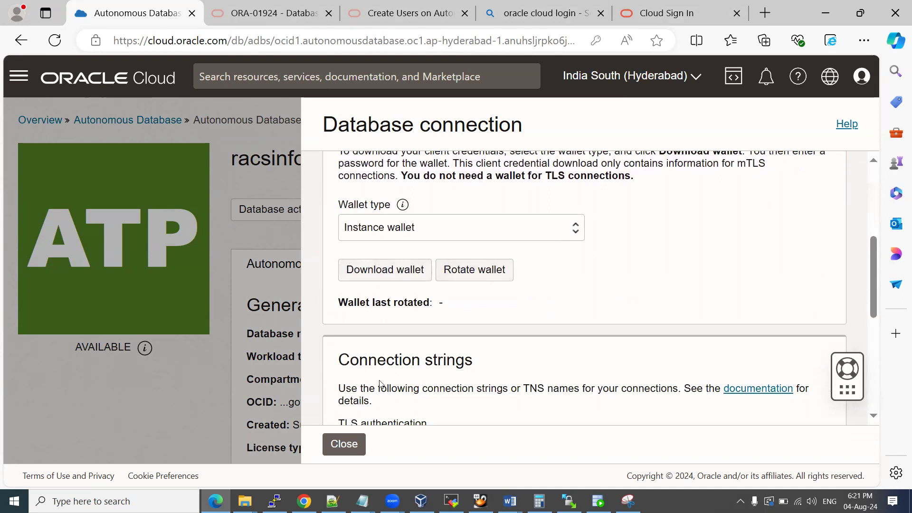
{"action": "left_click", "coordinate": [353, 443]}
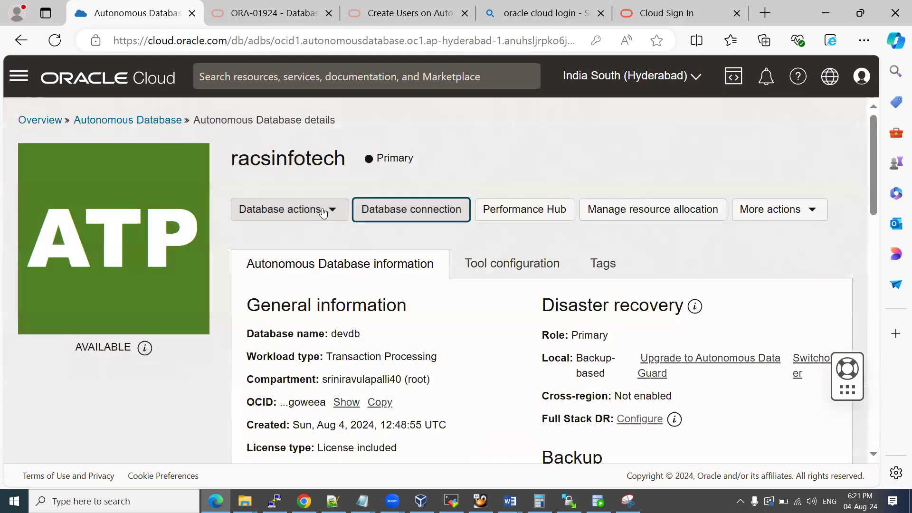
{"action": "left_click", "coordinate": [331, 213]}
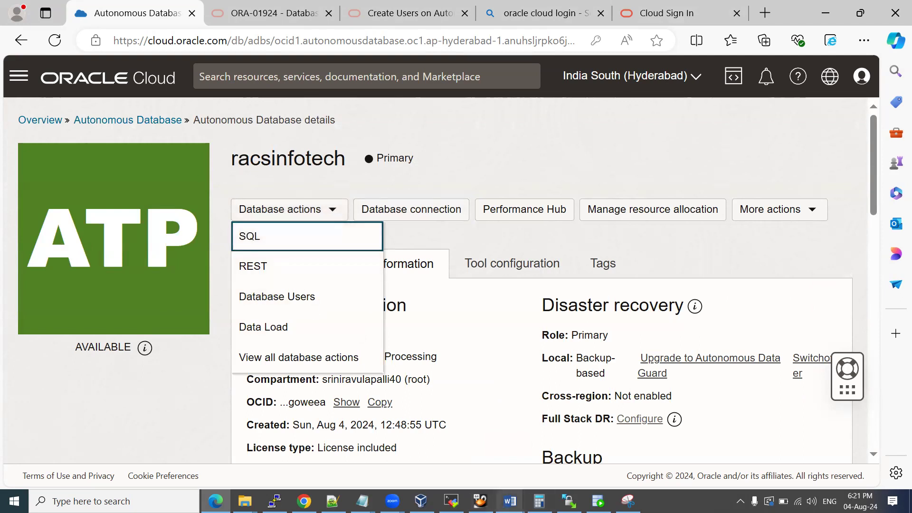
Add 'connect to SQL and excute some sql commands' to the guide with a screenshot below.
{"action": "mouse_move", "coordinate": [509, 501]}
{"action": "left_click", "coordinate": [446, 442]}
{"action": "type", "text": "connect to SQL and ec"}
{"action": "key", "text": "BackSpace"}
{"action": "type", "text": "xcute some sql commands"}
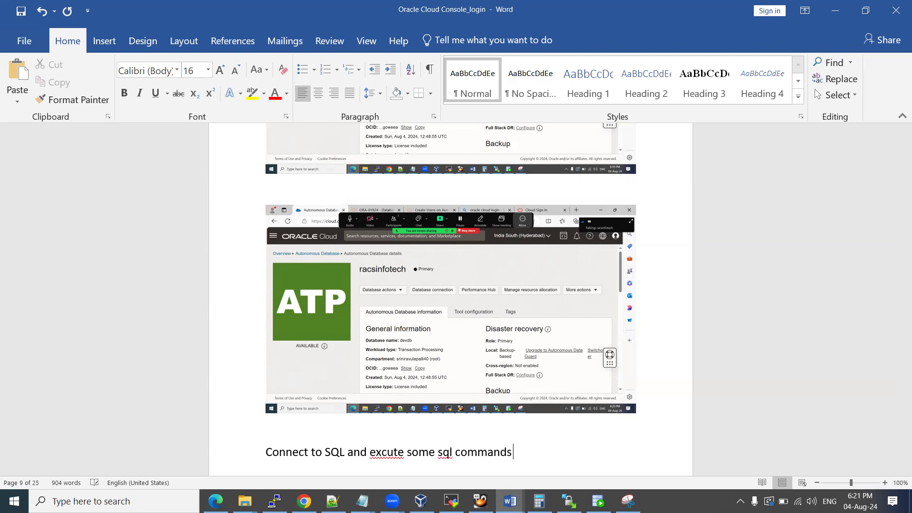
{"action": "key", "text": "Return"}
{"action": "key", "text": "ctrl+v"}
{"action": "key", "text": "alt+Tab"}
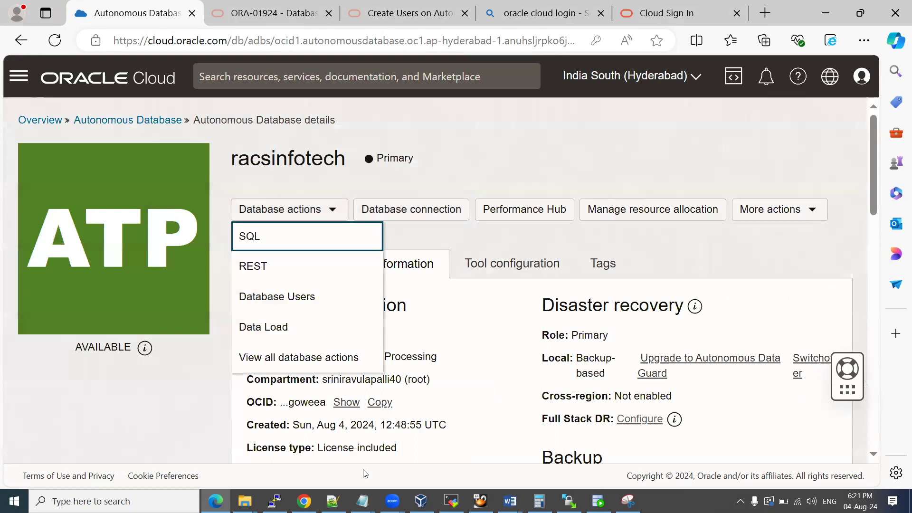
Launch the SQL worksheet as ADMIN, minimising SQL Developer and dismissing the SQL History tour.
{"action": "left_click", "coordinate": [261, 240]}
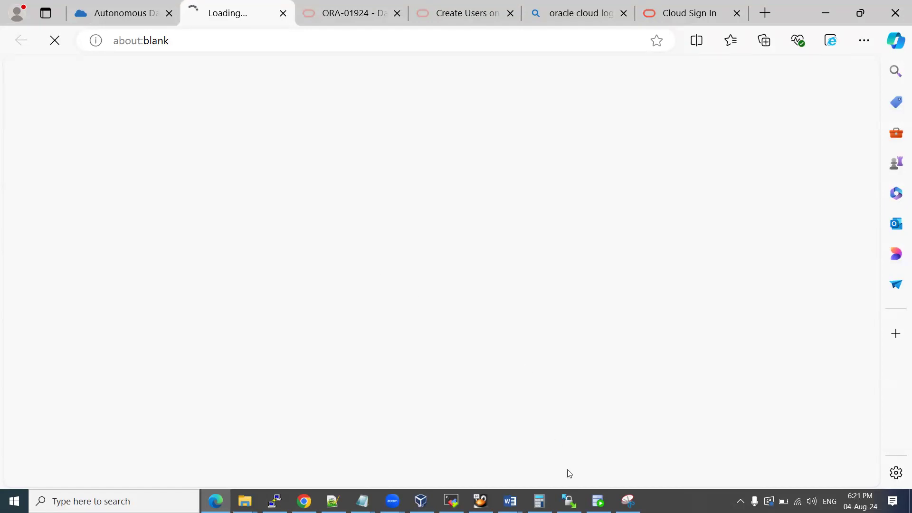
{"action": "left_click", "coordinate": [598, 501]}
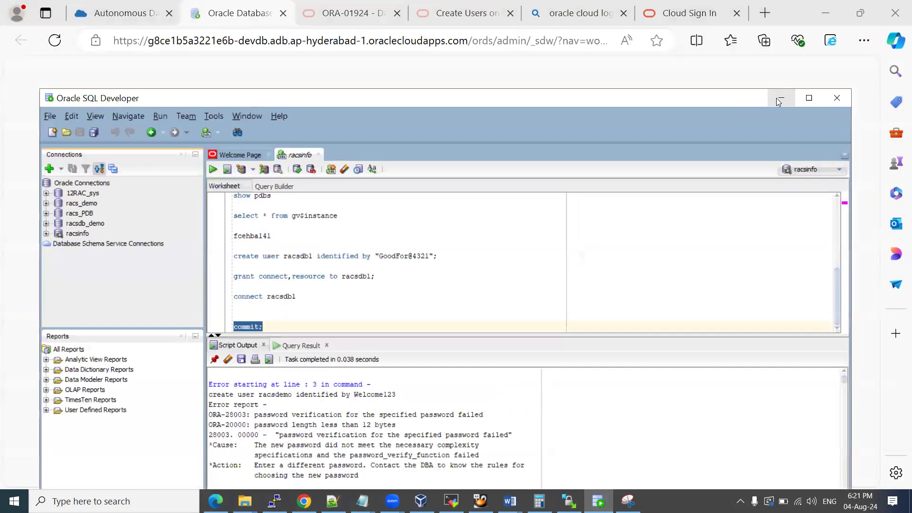
{"action": "left_click", "coordinate": [775, 96]}
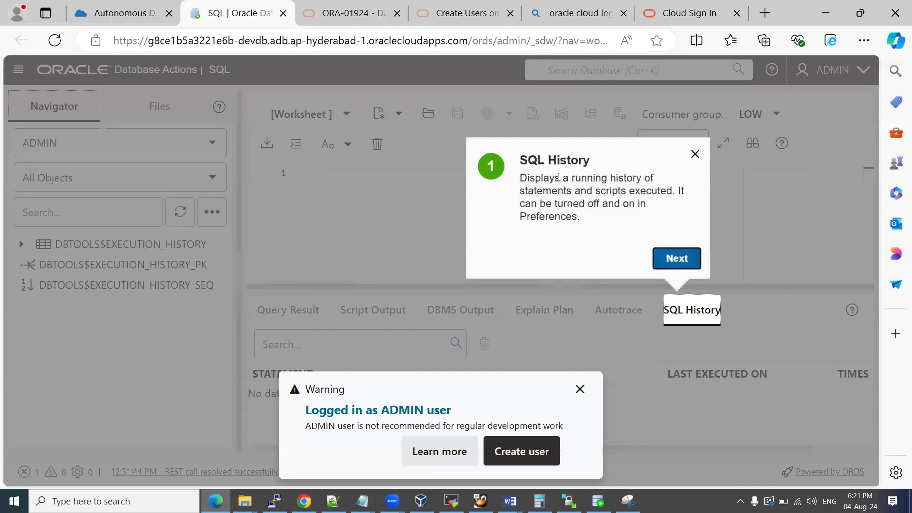
{"action": "left_click", "coordinate": [694, 151]}
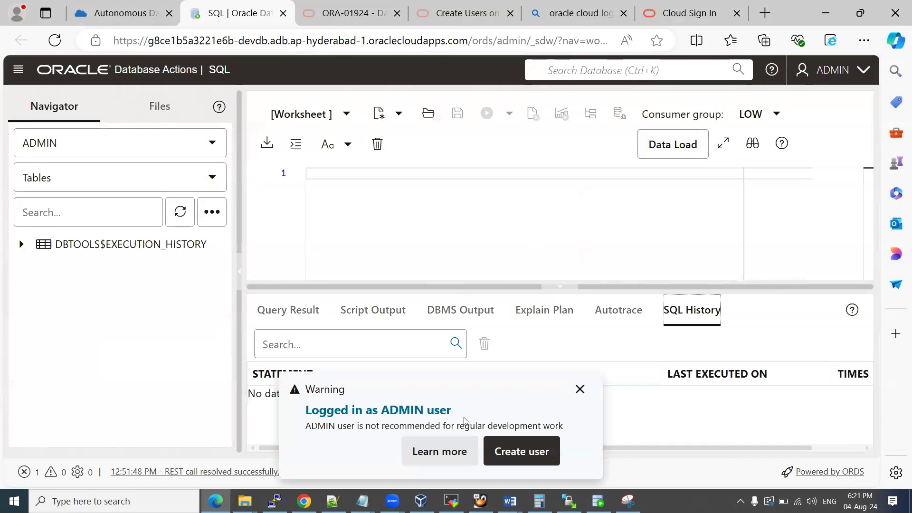
{"action": "left_click_drag", "start_coordinate": [306, 410], "coordinate": [463, 413]}
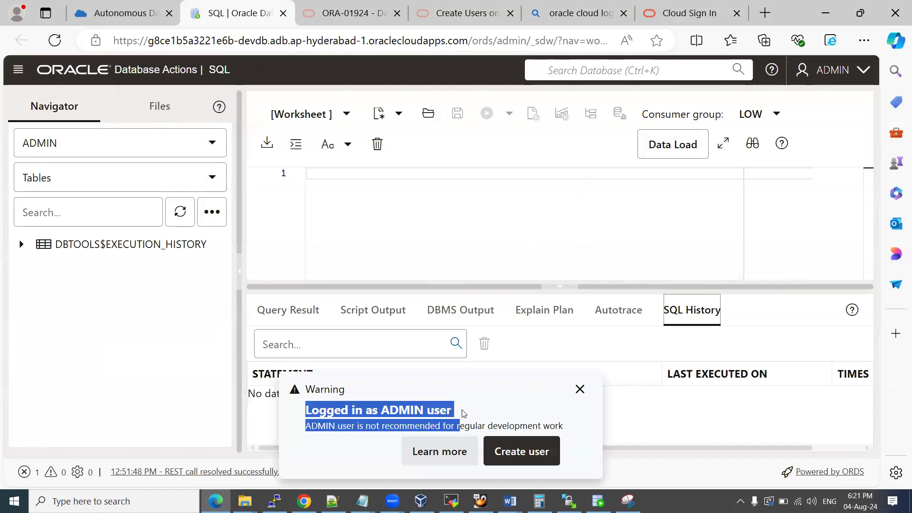
Paste the SQL worksheet screenshot into the login guide, then open the Database Users page.
{"action": "left_click", "coordinate": [464, 414]}
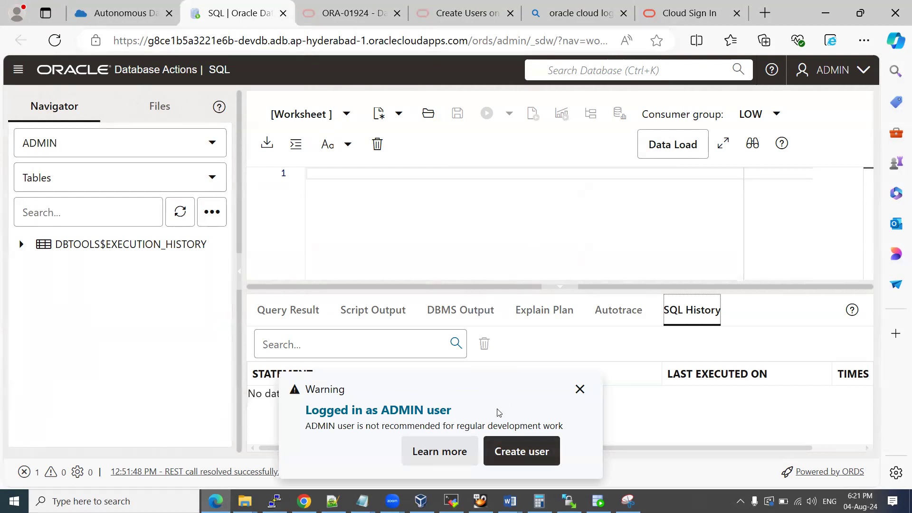
{"action": "mouse_move", "coordinate": [510, 501]}
{"action": "left_click", "coordinate": [472, 471]}
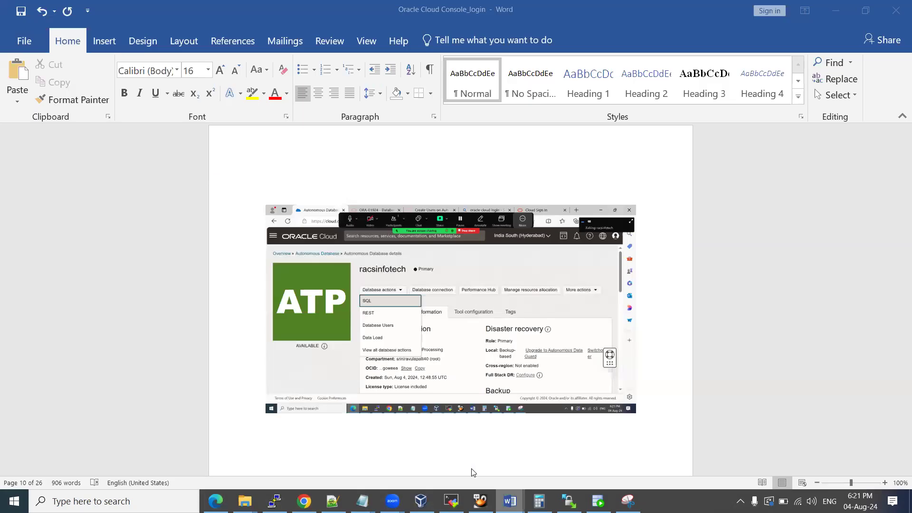
{"action": "key", "text": "ctrl+v"}
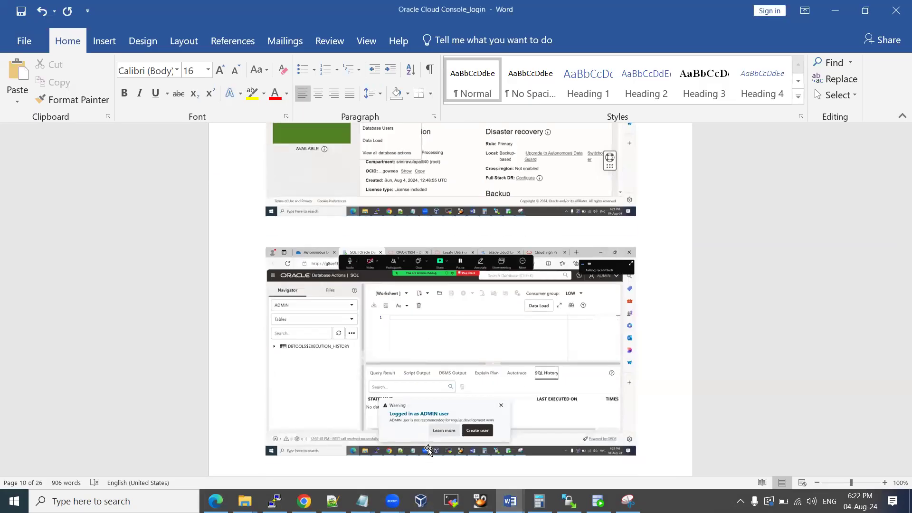
{"action": "key", "text": "alt+Tab"}
{"action": "left_click", "coordinate": [519, 452]}
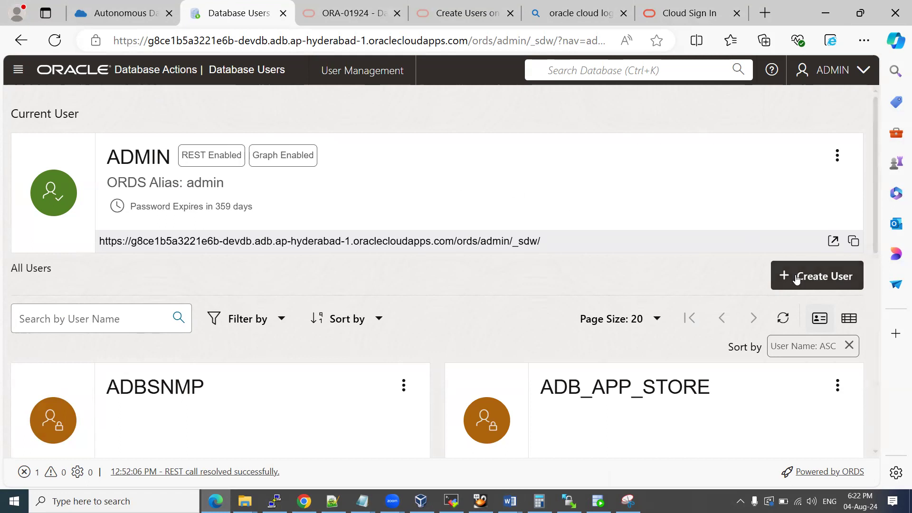
Paste the Database Users screenshot on a new line in the Word guide.
{"action": "mouse_move", "coordinate": [510, 499]}
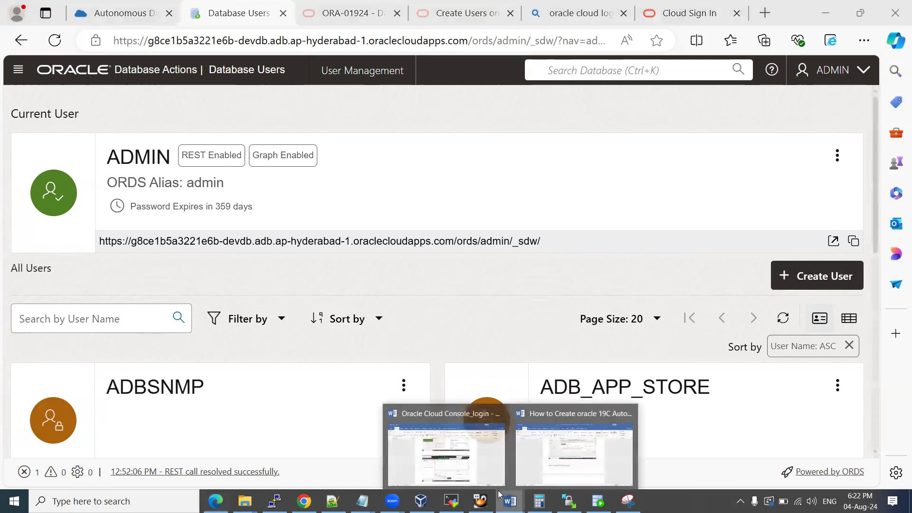
{"action": "left_click", "coordinate": [470, 456]}
{"action": "key", "text": "Return"}
{"action": "key", "text": "ctrl+v"}
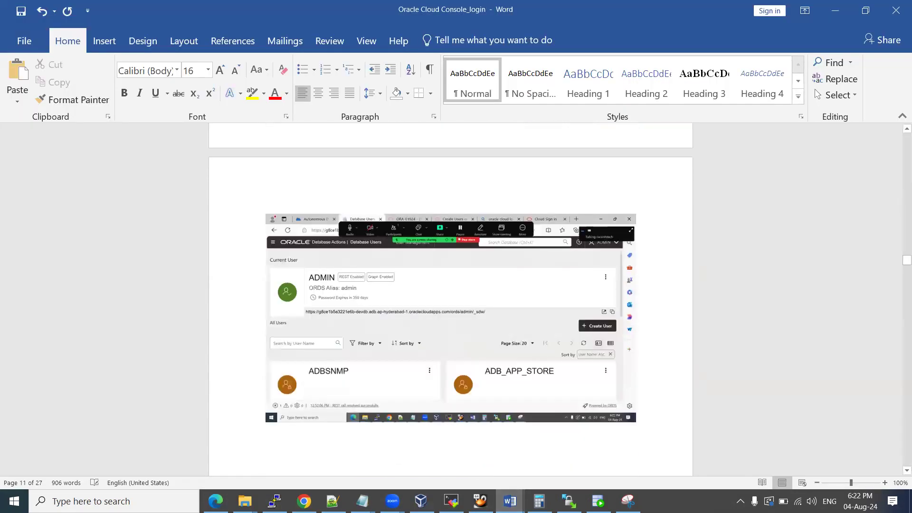
{"action": "key", "text": "alt+Tab"}
Start a new database user named DEMO with a 25M DATA quota and enter its password.
{"action": "left_click", "coordinate": [819, 278]}
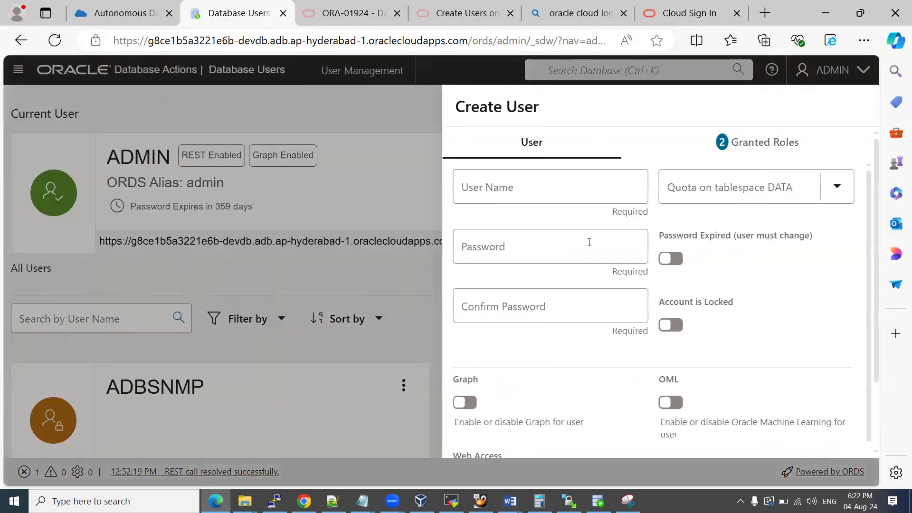
{"action": "left_click", "coordinate": [508, 190]}
{"action": "type", "text": "RA"}
{"action": "key", "text": "BackSpace"}
{"action": "type", "text": "DEMO"}
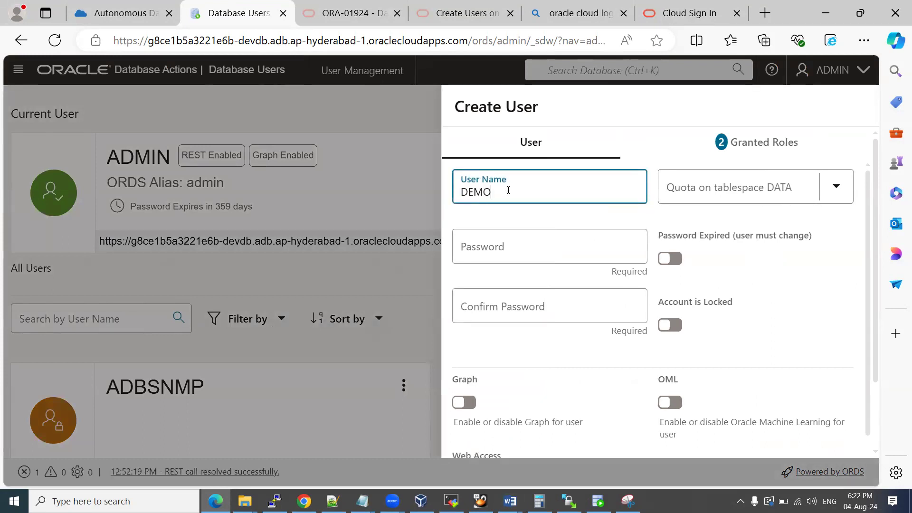
{"action": "left_click", "coordinate": [720, 195]}
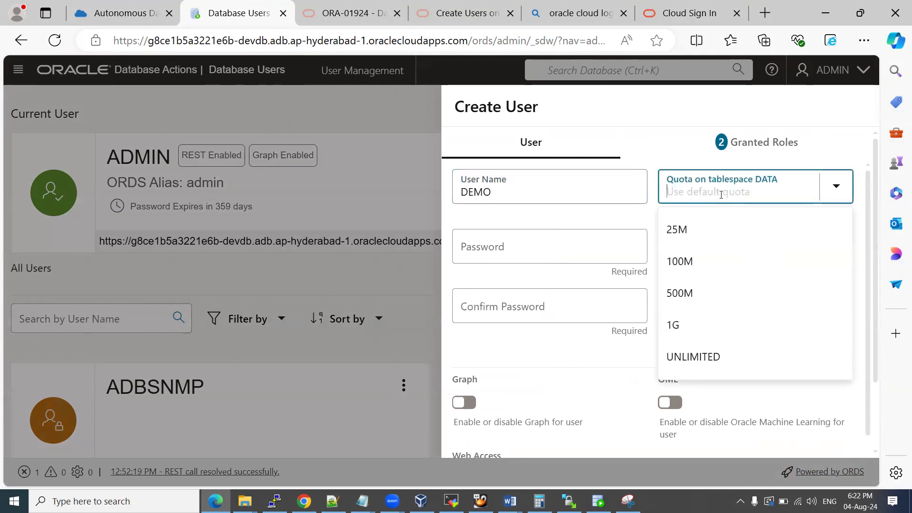
{"action": "left_click", "coordinate": [710, 241]}
{"action": "left_click", "coordinate": [520, 256]}
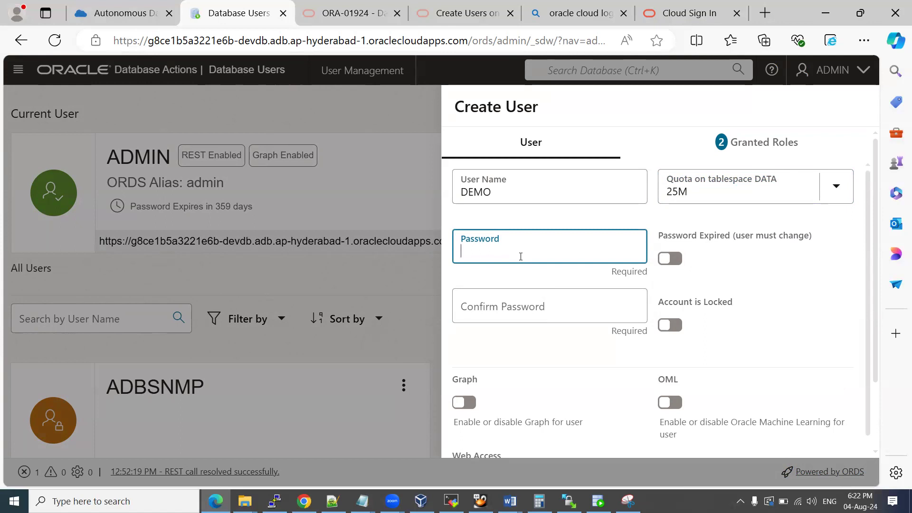
{"action": "type", "text": "•••••••"}
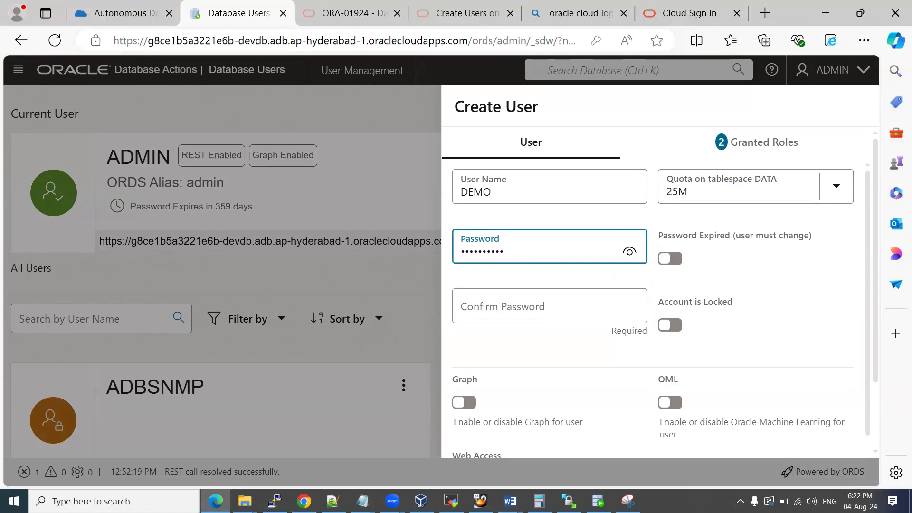
{"action": "key", "text": "BackSpace"}
{"action": "key", "text": "BackSpace"}
{"action": "key", "text": "BackSpace"}
{"action": "key", "text": "BackSpace"}
{"action": "key", "text": "BackSpace"}
{"action": "key", "text": "BackSpace"}
{"action": "key", "text": "BackSpace"}
{"action": "key", "text": "BackSpace"}
{"action": "key", "text": "BackSpace"}
{"action": "key", "text": "BackSpace"}
{"action": "key", "text": "BackSpace"}
{"action": "type", "text": "••••••••••"}
{"action": "key", "text": "Tab"}
{"action": "type", "text": "•••••••••"}
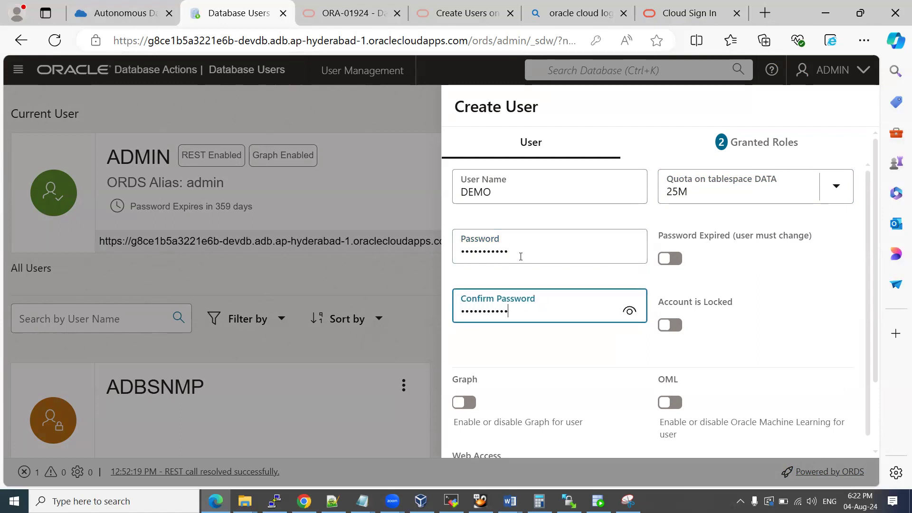
Leave the DEMO account unlocked with Password Expired turned off.
{"action": "left_click", "coordinate": [676, 327]}
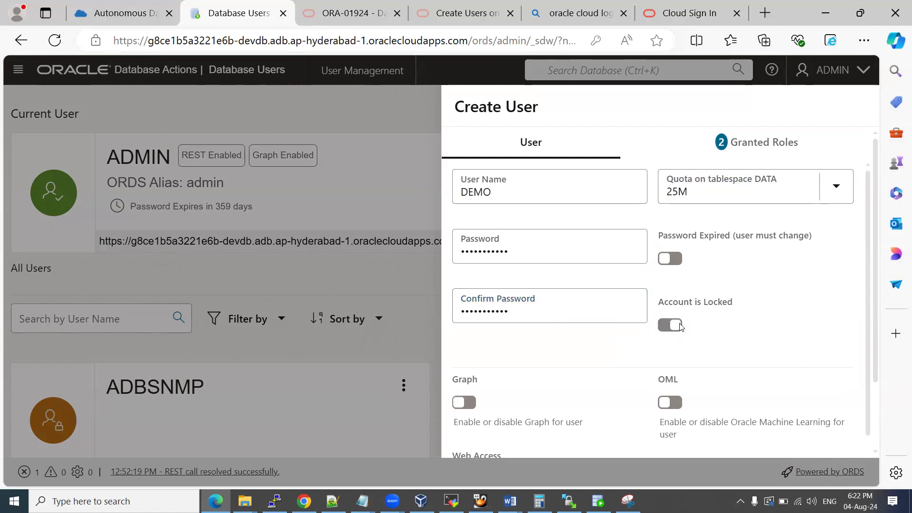
{"action": "left_click", "coordinate": [676, 259]}
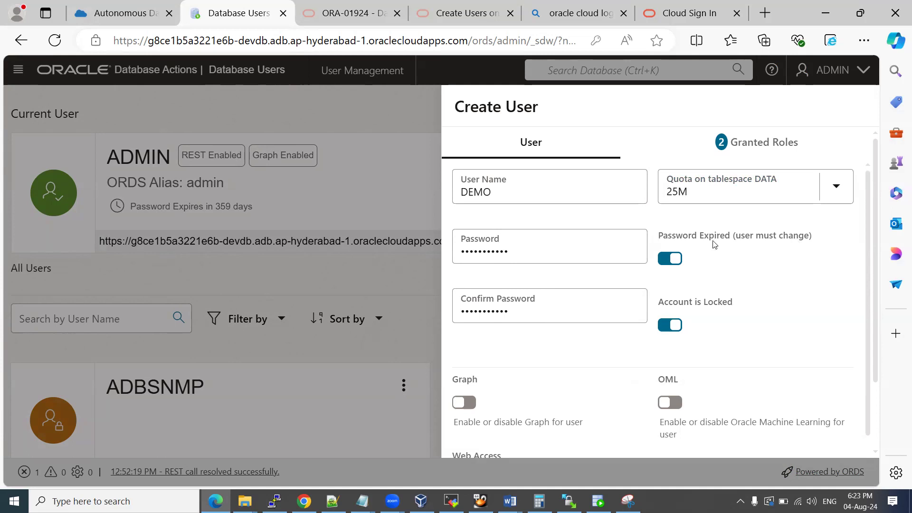
{"action": "left_click", "coordinate": [668, 259]}
{"action": "left_click", "coordinate": [668, 326]}
{"action": "scroll", "coordinate": [693, 325], "scroll_direction": "down", "scroll_amount": 1}
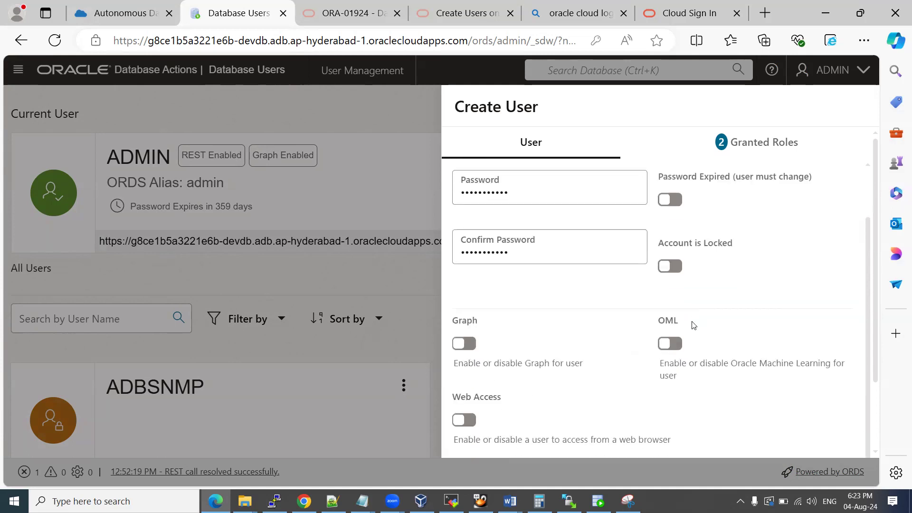
{"action": "scroll", "coordinate": [693, 325], "scroll_direction": "down", "scroll_amount": 2}
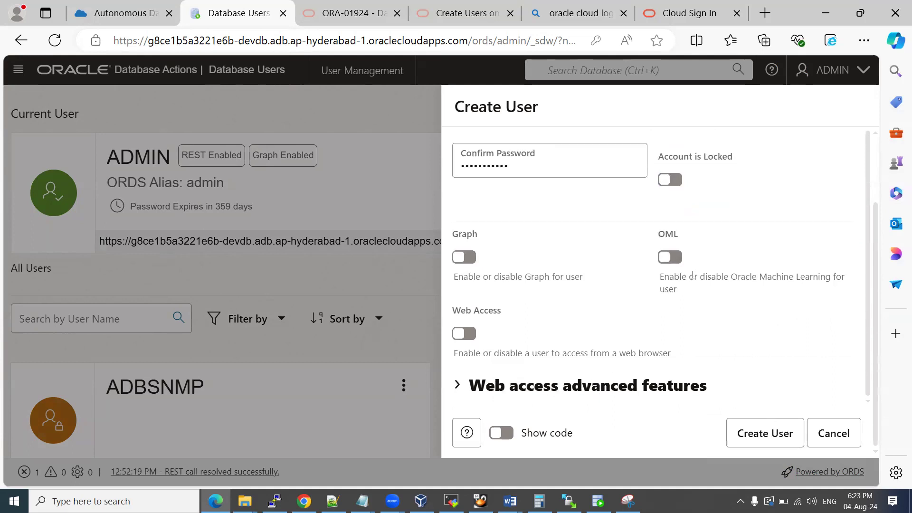
{"action": "scroll", "coordinate": [692, 275], "scroll_direction": "up", "scroll_amount": 2}
{"action": "scroll", "coordinate": [741, 315], "scroll_direction": "up", "scroll_amount": 1}
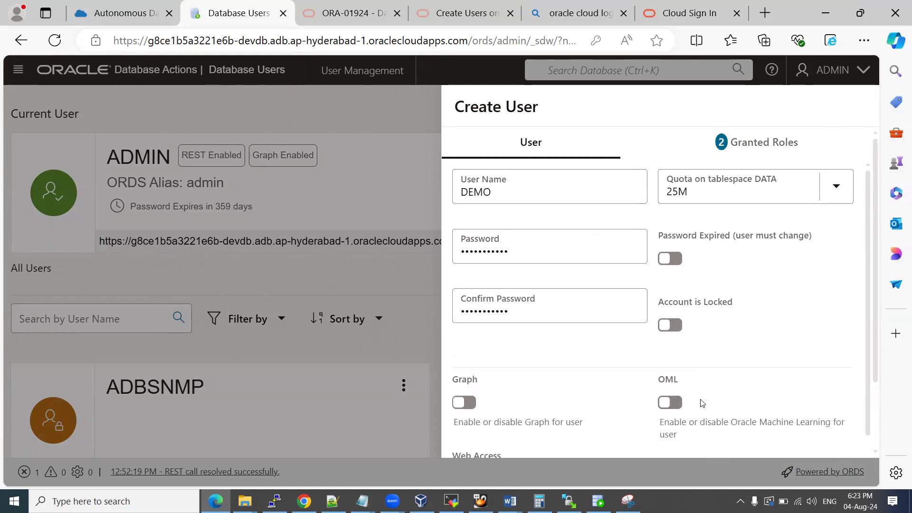
{"action": "scroll", "coordinate": [786, 318], "scroll_direction": "down", "scroll_amount": 1}
{"action": "scroll", "coordinate": [771, 332], "scroll_direction": "up", "scroll_amount": 1}
Paste the filled Create User form screenshot into the Word guide.
{"action": "mouse_move", "coordinate": [509, 501]}
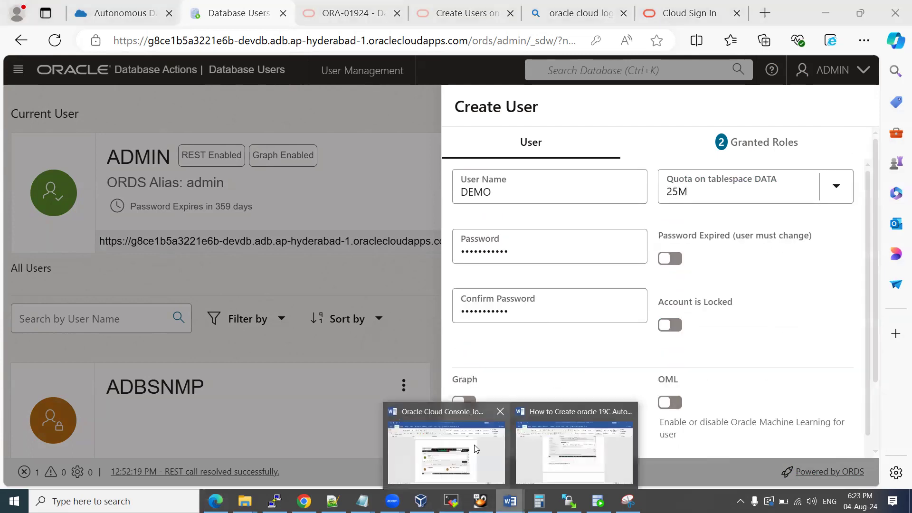
{"action": "left_click", "coordinate": [471, 447]}
{"action": "key", "text": "ctrl+v"}
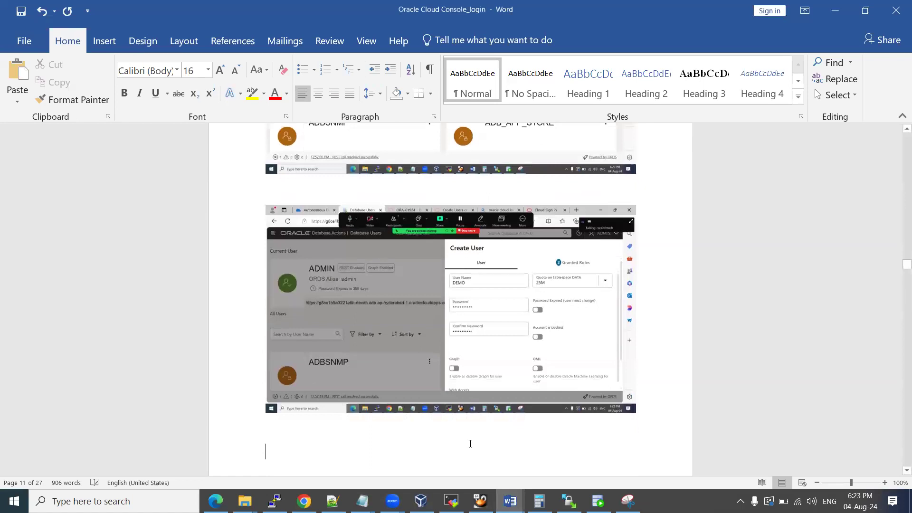
{"action": "key", "text": "alt+Tab"}
{"action": "scroll", "coordinate": [763, 401], "scroll_direction": "down", "scroll_amount": 1}
{"action": "scroll", "coordinate": [759, 413], "scroll_direction": "down", "scroll_amount": 1}
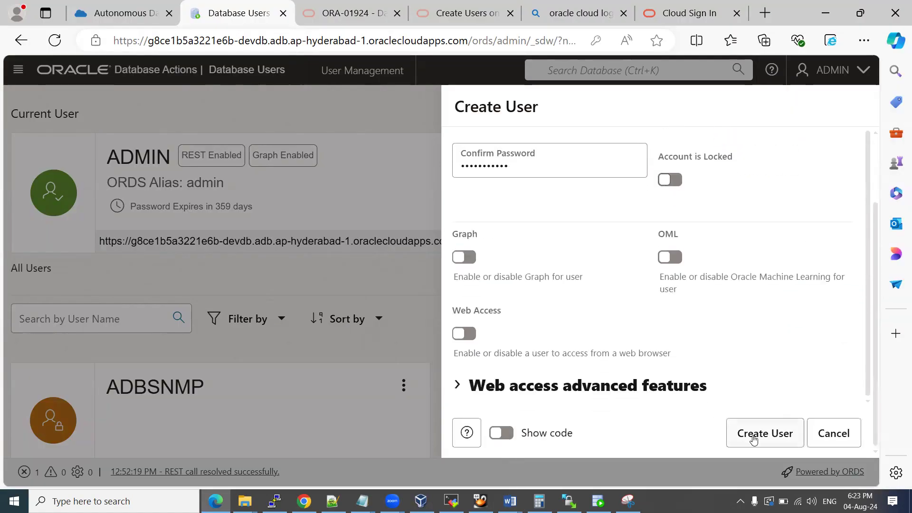
Submit DEMO, and after the ORA-28003 error re-enter a stronger password and confirmation.
{"action": "left_click", "coordinate": [753, 439]}
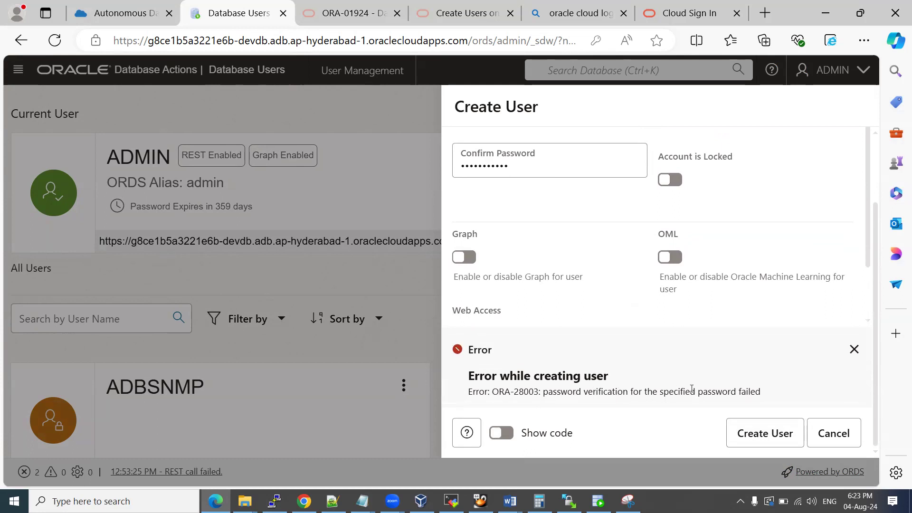
{"action": "scroll", "coordinate": [631, 341], "scroll_direction": "up", "scroll_amount": 2}
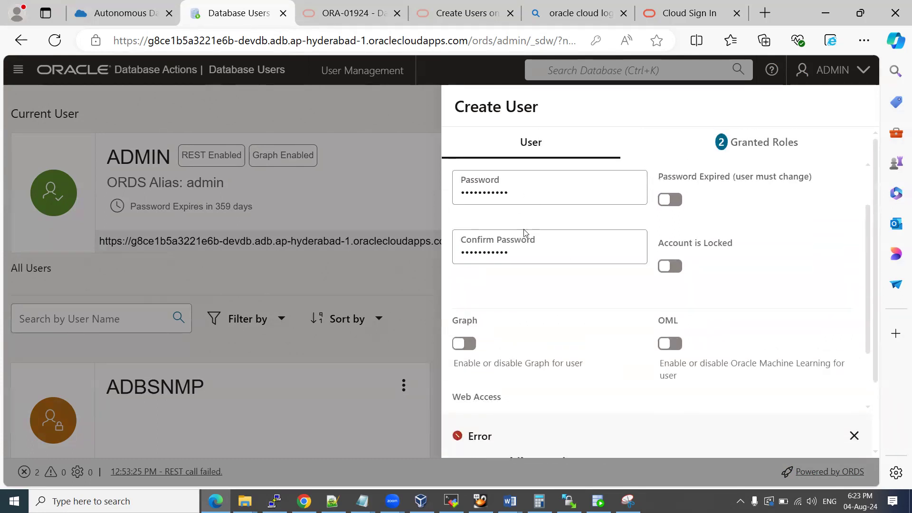
{"action": "left_click_drag", "start_coordinate": [511, 195], "coordinate": [429, 183]}
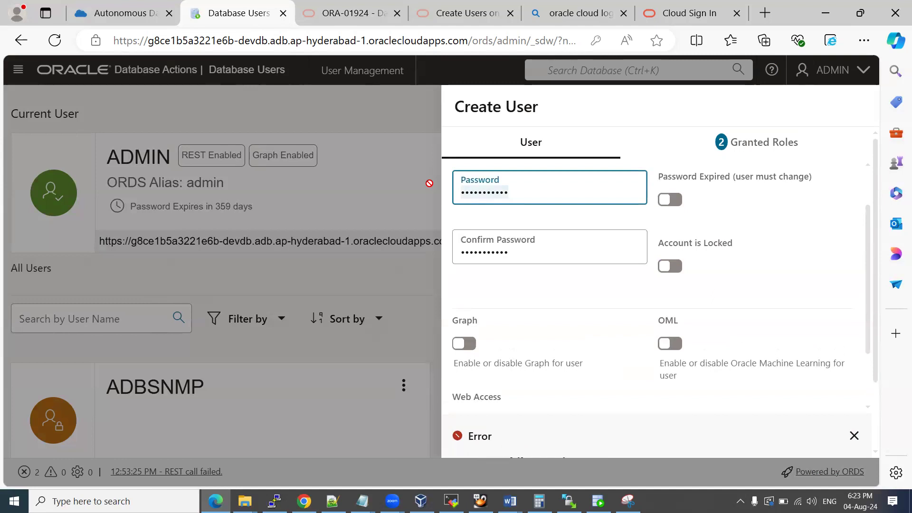
{"action": "type", "text": "a••••••"}
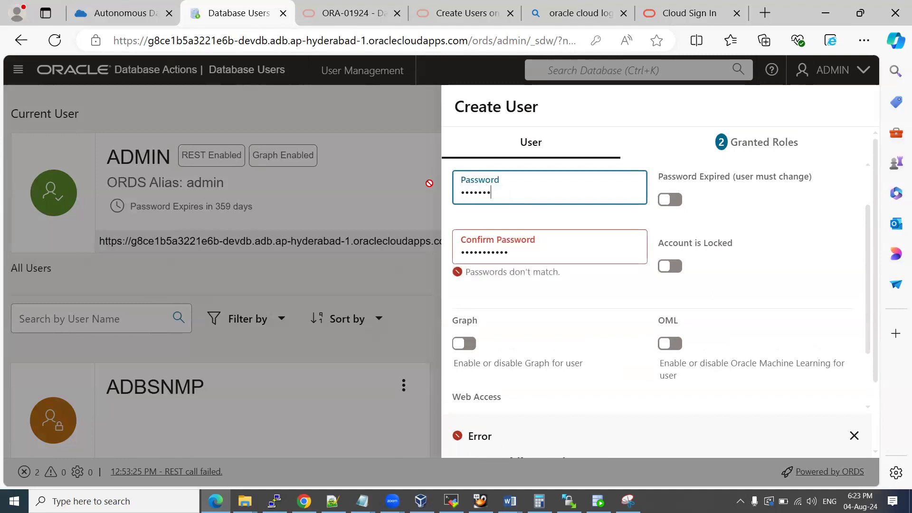
{"action": "type", "text": "••••"}
{"action": "key", "text": "Tab"}
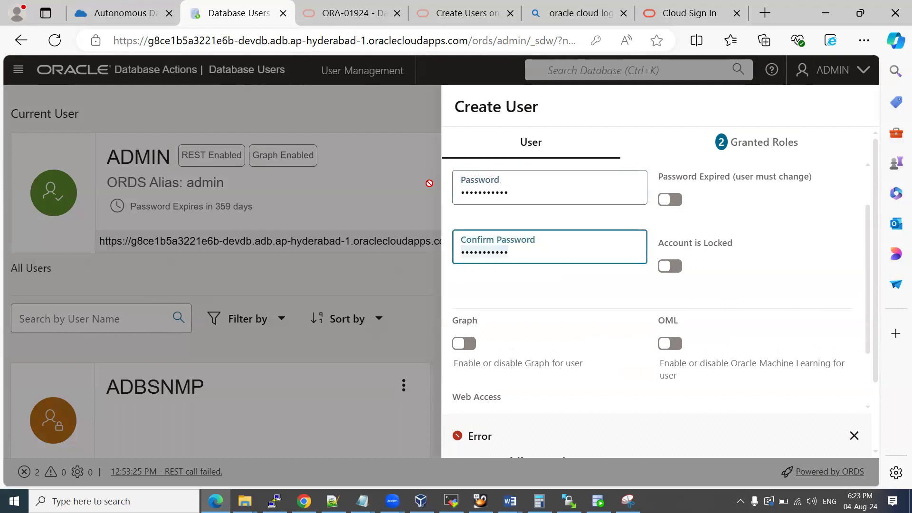
{"action": "type", "text": "•••••"}
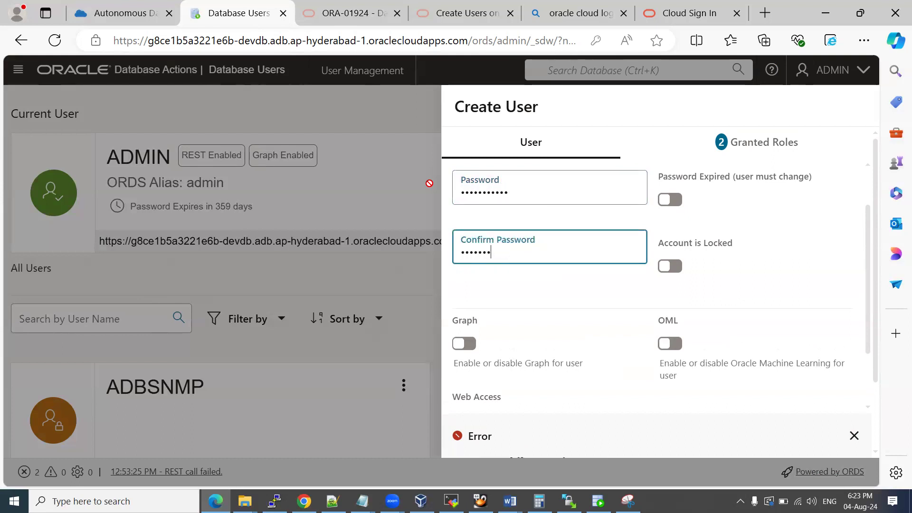
{"action": "type", "text": "••••••"}
{"action": "scroll", "coordinate": [671, 280], "scroll_direction": "down", "scroll_amount": 2}
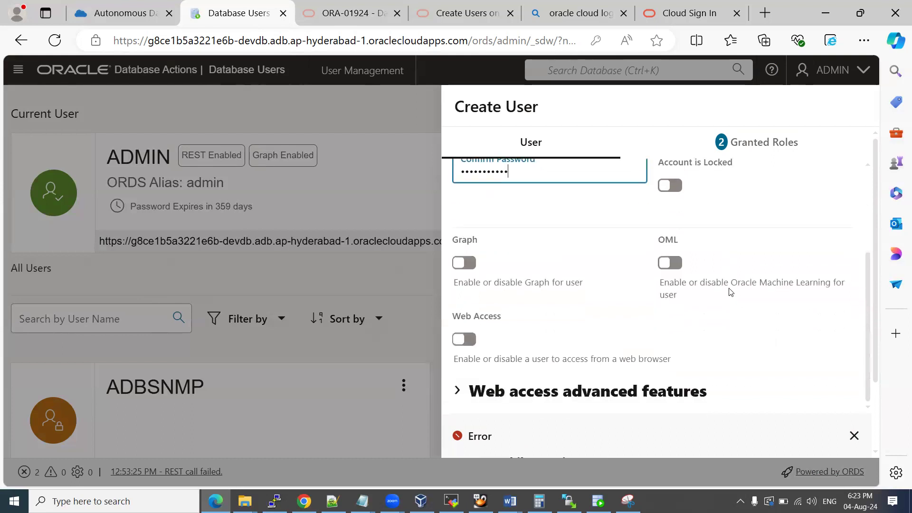
{"action": "left_click", "coordinate": [854, 436]}
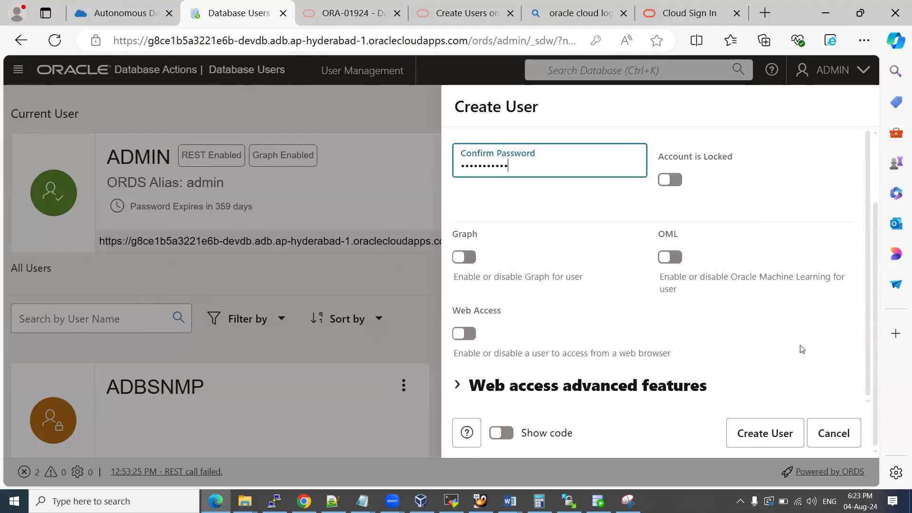
Retry creating DEMO, close the second error, and retype a new password in both fields.
{"action": "left_click", "coordinate": [763, 432]}
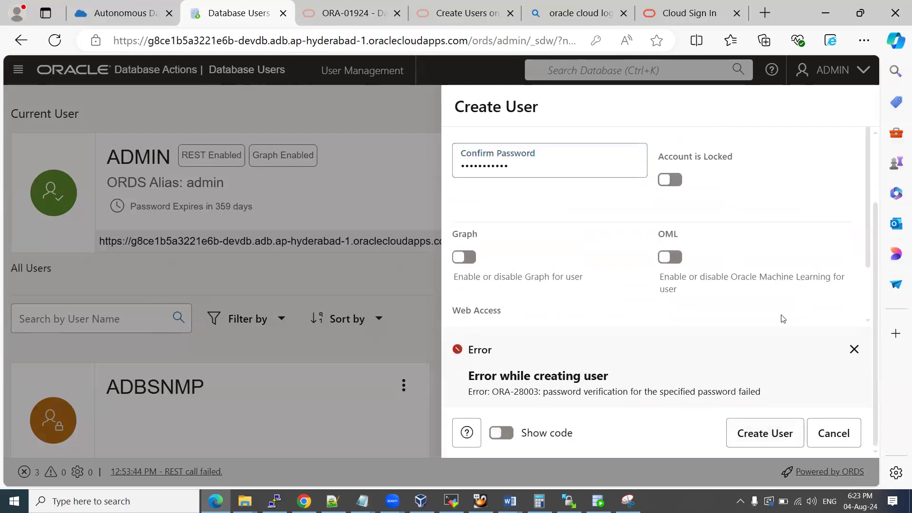
{"action": "left_click", "coordinate": [853, 350]}
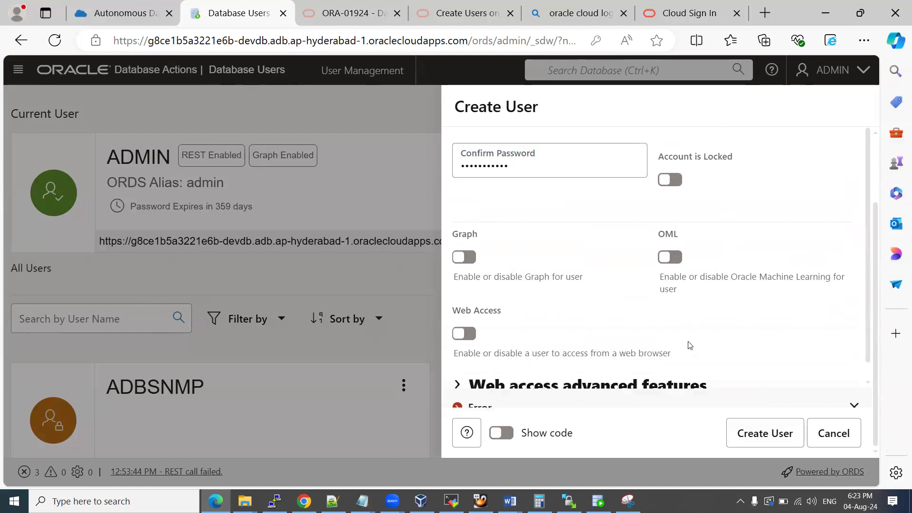
{"action": "scroll", "coordinate": [527, 281], "scroll_direction": "up", "scroll_amount": 3}
{"action": "left_click_drag", "start_coordinate": [518, 249], "coordinate": [422, 246]}
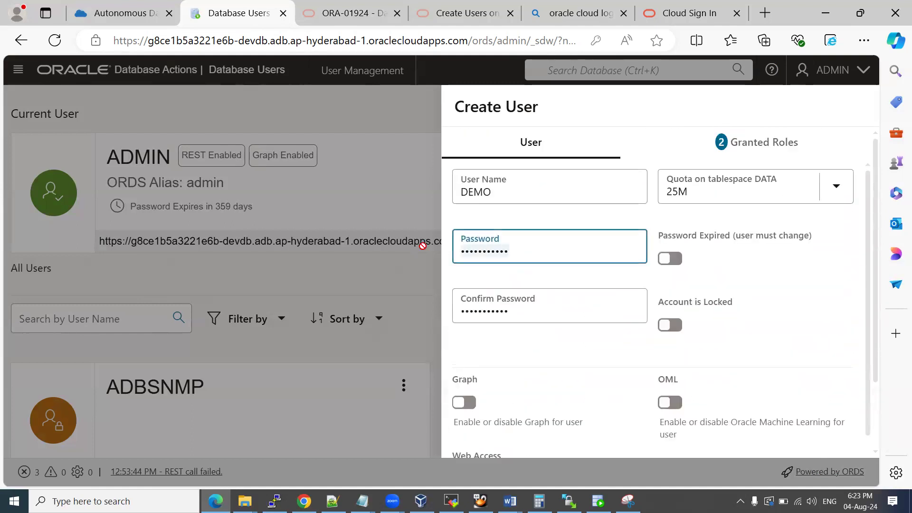
{"action": "type", "text": "••••••"}
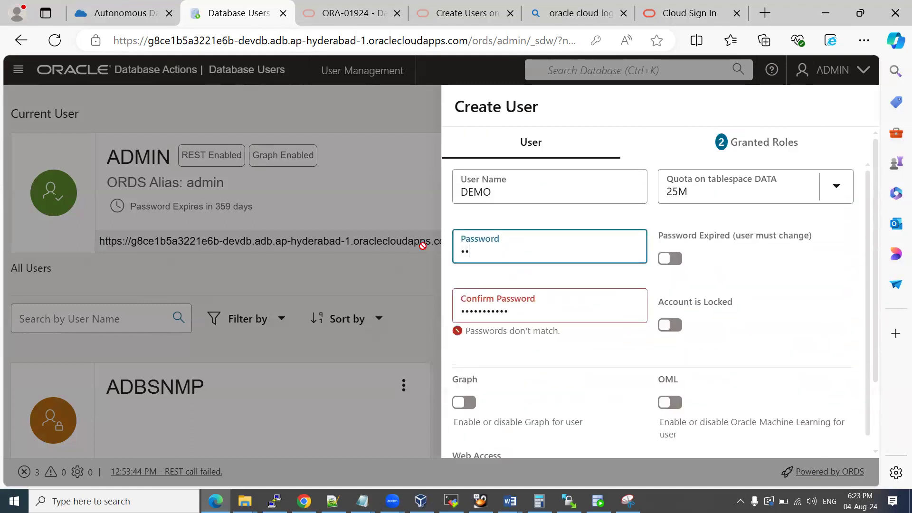
{"action": "type", "text": "••••••"}
{"action": "key", "text": "Tab"}
{"action": "type", "text": "•••••••••"}
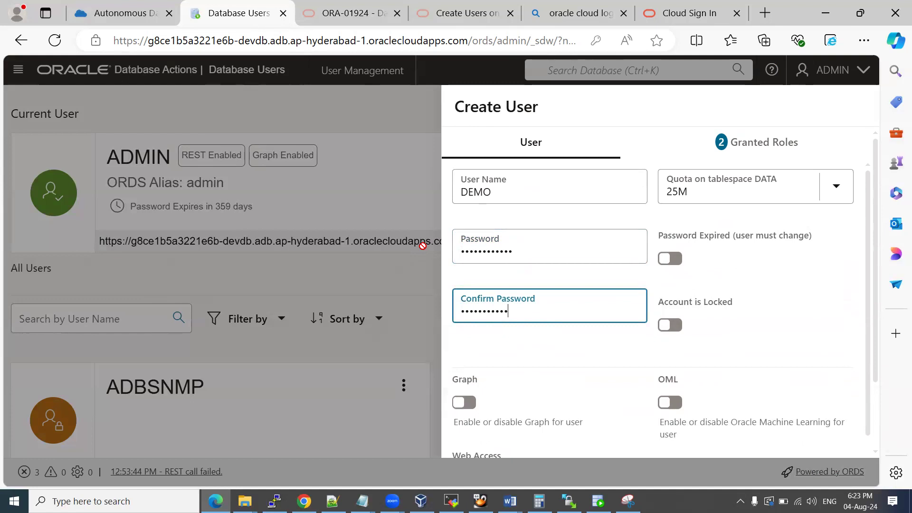
{"action": "left_click", "coordinate": [599, 352]}
{"action": "scroll", "coordinate": [602, 352], "scroll_direction": "down", "scroll_amount": 1}
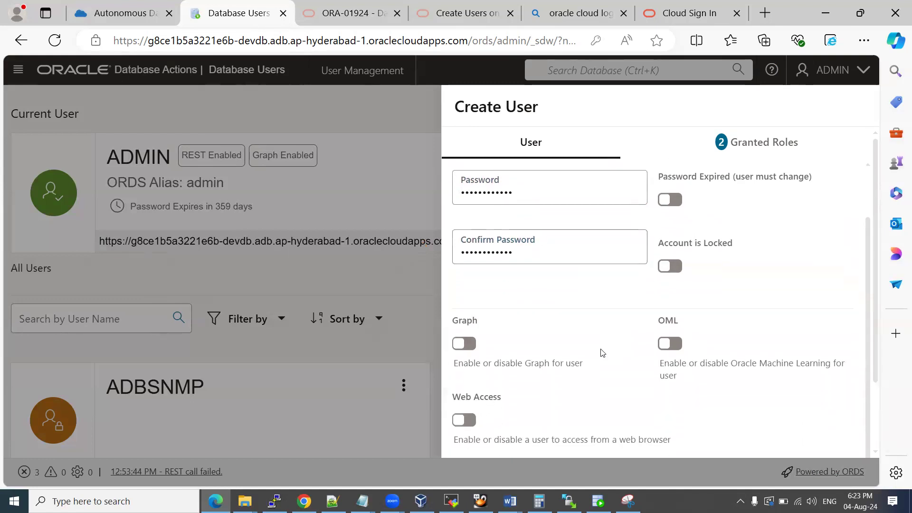
{"action": "scroll", "coordinate": [716, 330], "scroll_direction": "down", "scroll_amount": 2}
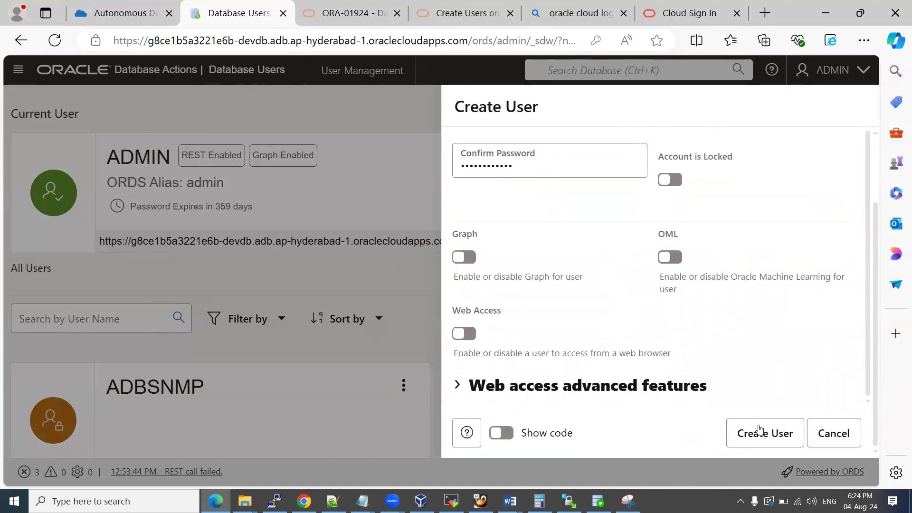
Create the DEMO user, decline saving the password, and paste the confirmation screenshot into Word.
{"action": "left_click", "coordinate": [758, 433]}
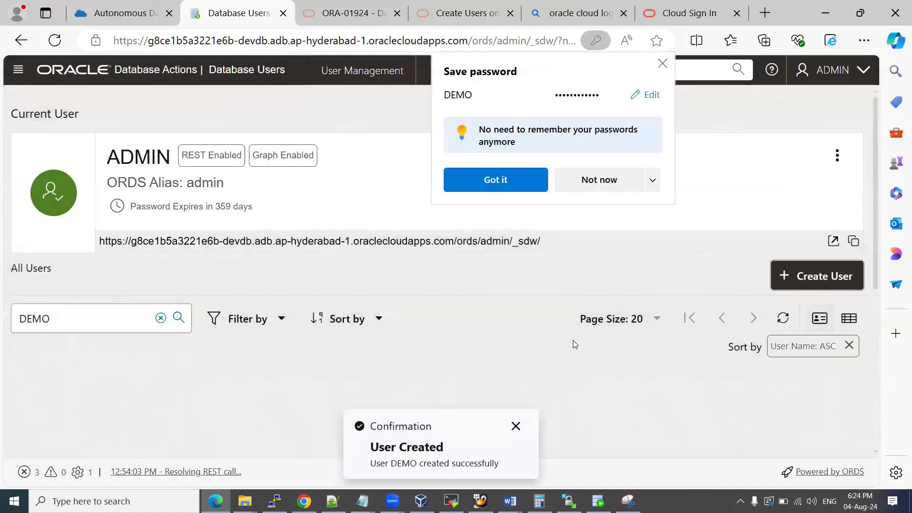
{"action": "left_click", "coordinate": [612, 176]}
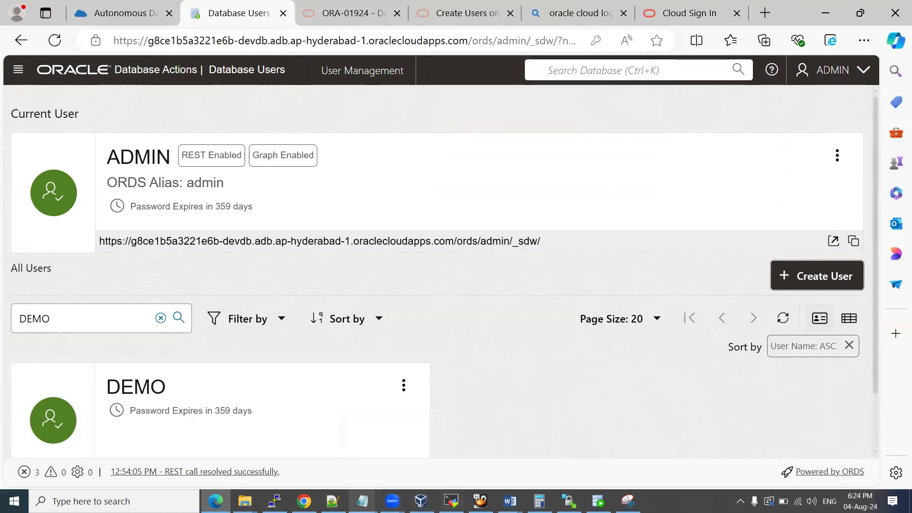
{"action": "mouse_move", "coordinate": [362, 501]}
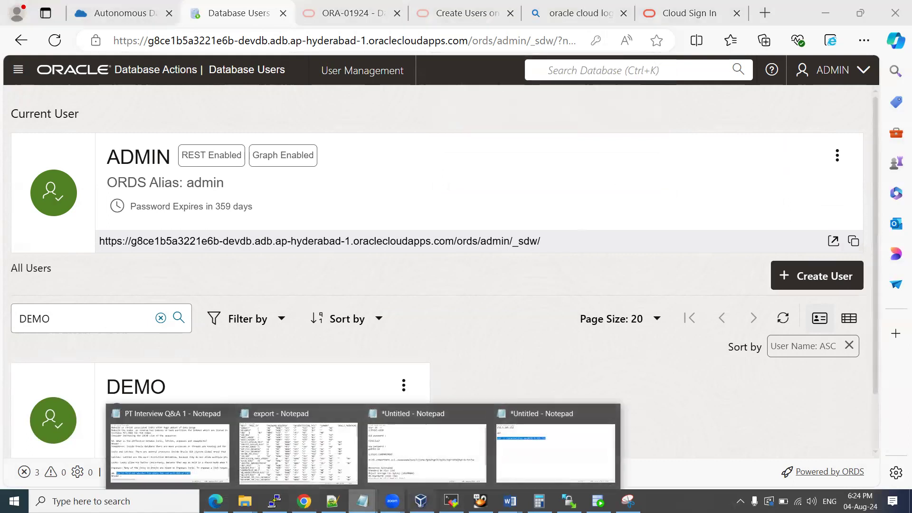
{"action": "left_click", "coordinate": [424, 456]}
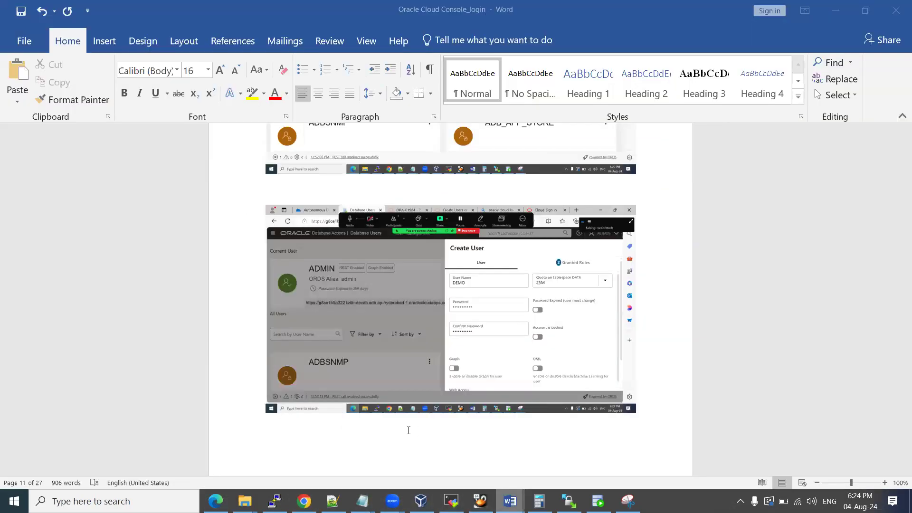
{"action": "key", "text": "ctrl+v"}
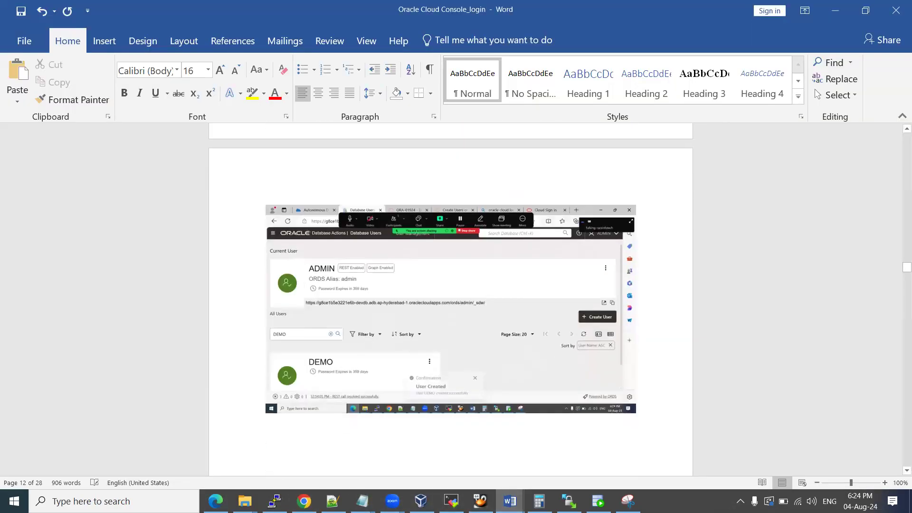
{"action": "key", "text": "alt+Tab"}
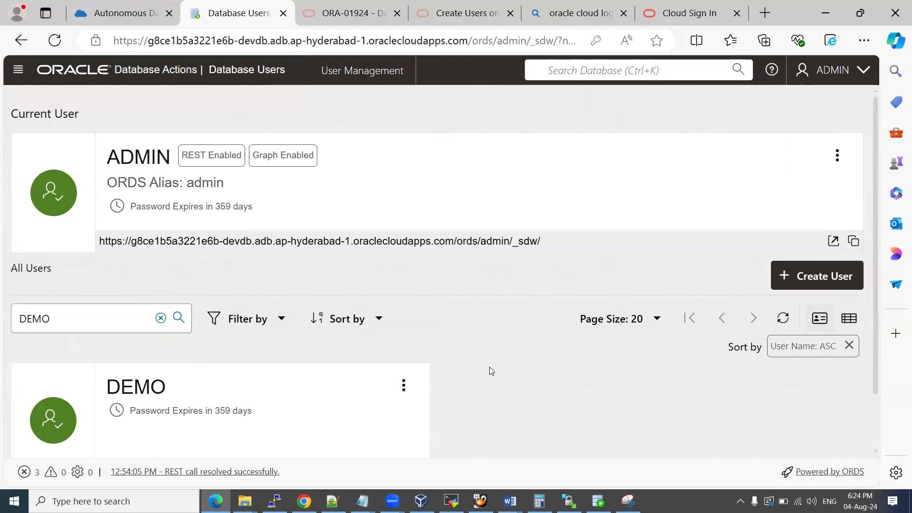
Close the Database Users page and open the SQL worksheet from Database Actions.
{"action": "left_click", "coordinate": [402, 385]}
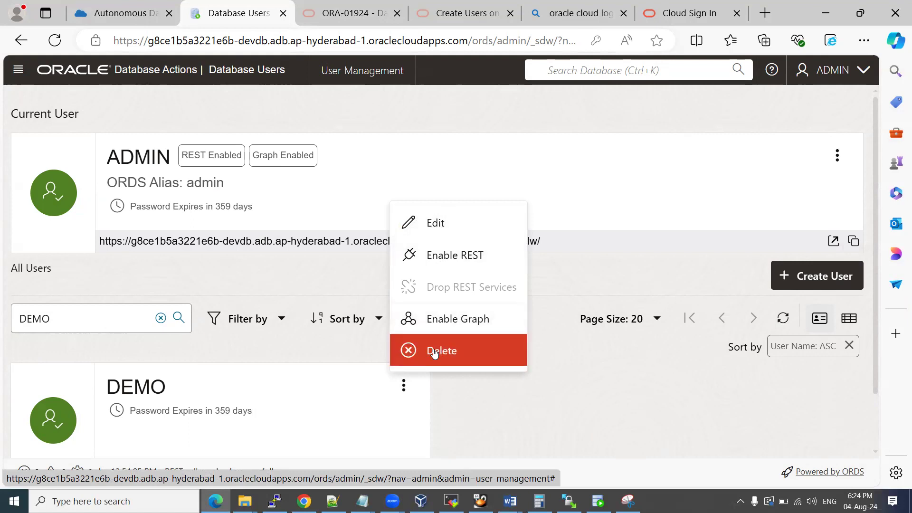
{"action": "left_click", "coordinate": [252, 379]}
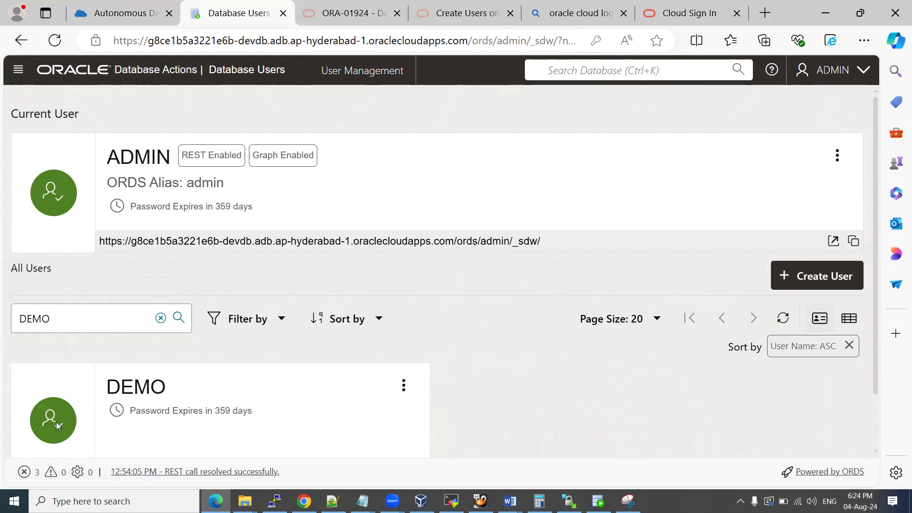
{"action": "scroll", "coordinate": [186, 368], "scroll_direction": "down", "scroll_amount": 2}
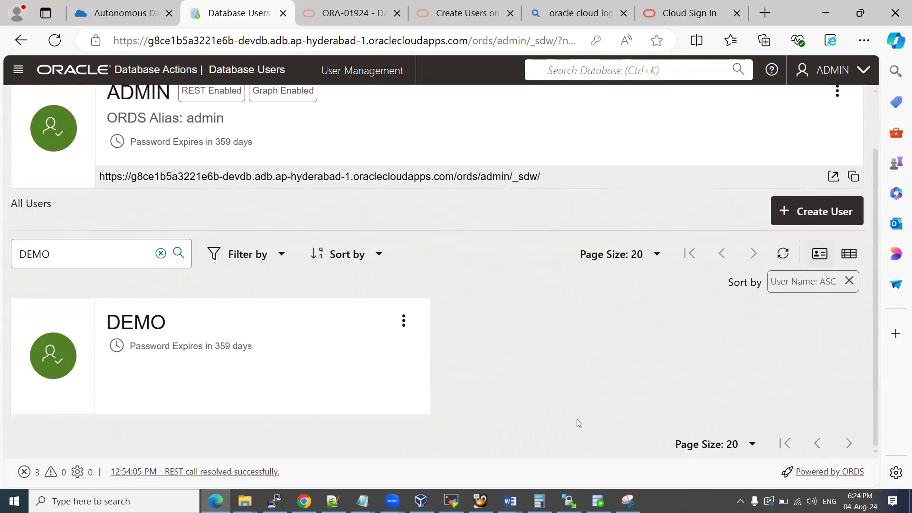
{"action": "scroll", "coordinate": [577, 418], "scroll_direction": "up", "scroll_amount": 2}
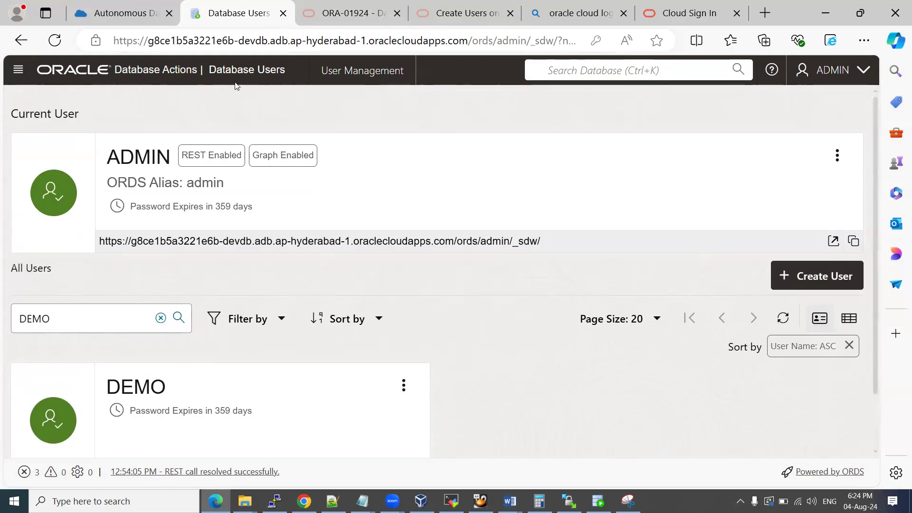
{"action": "left_click", "coordinate": [282, 13]}
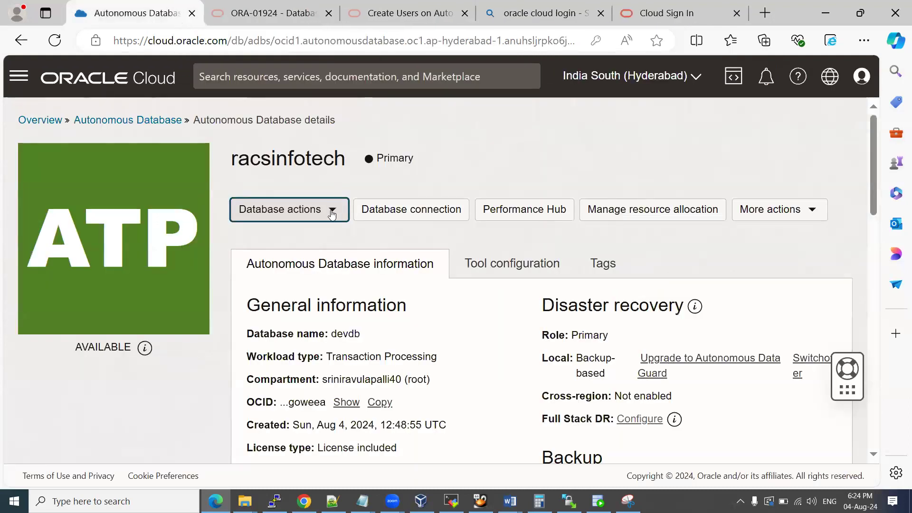
{"action": "left_click", "coordinate": [331, 210]}
{"action": "left_click", "coordinate": [262, 240]}
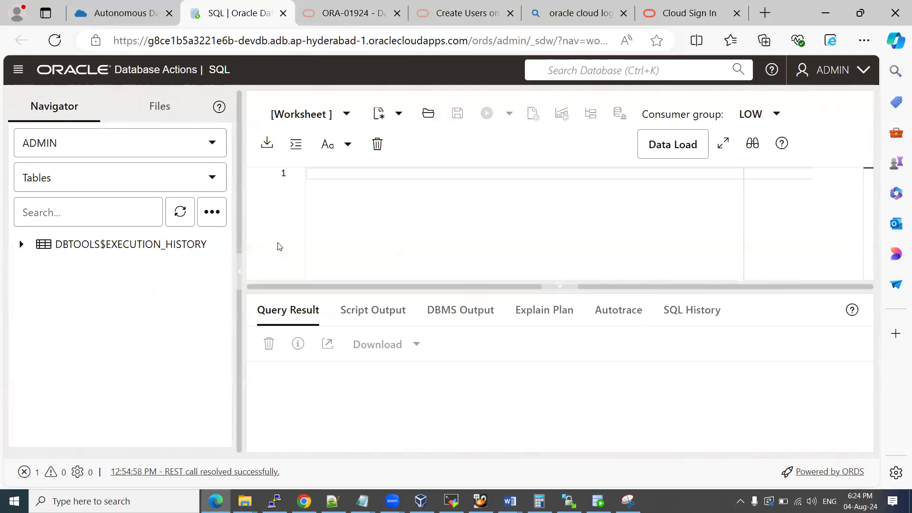
Switch the SQL worksheet navigator to the DEMO schema.
{"action": "left_click", "coordinate": [73, 144]}
{"action": "scroll", "coordinate": [107, 279], "scroll_direction": "down", "scroll_amount": 15}
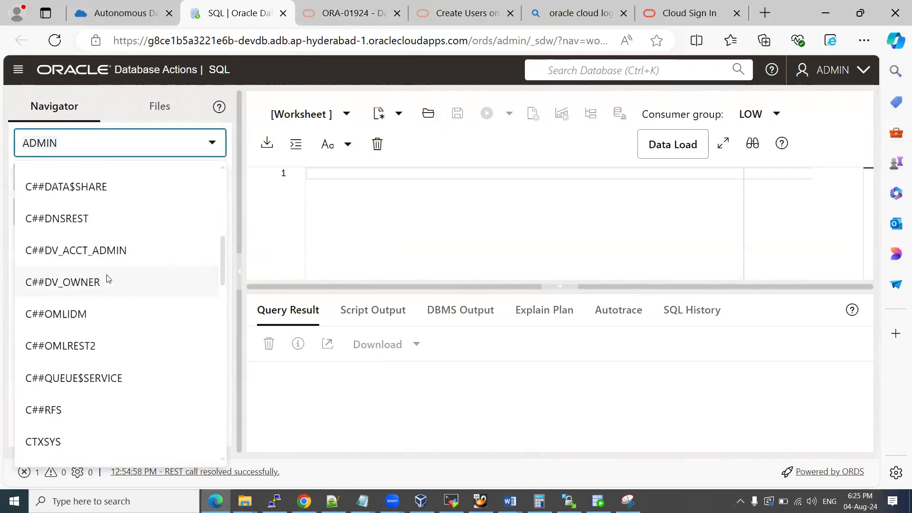
{"action": "scroll", "coordinate": [107, 279], "scroll_direction": "down", "scroll_amount": 15}
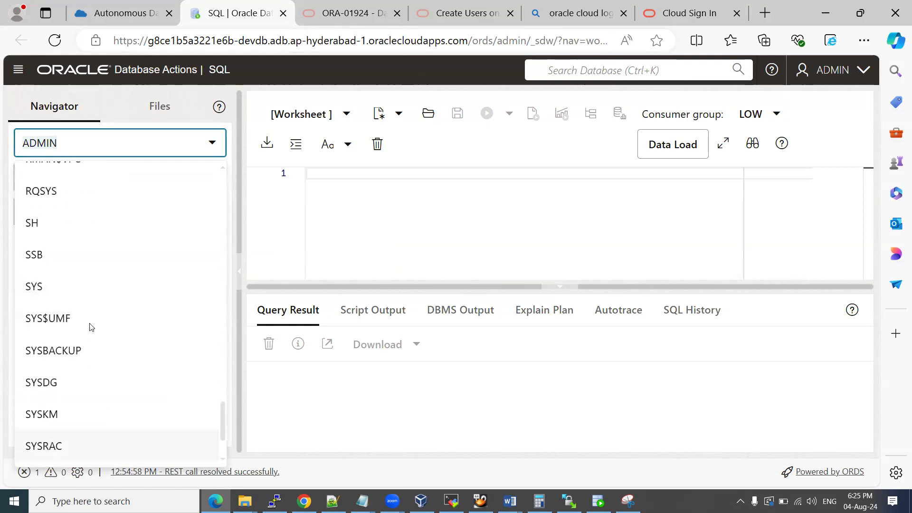
{"action": "scroll", "coordinate": [106, 272], "scroll_direction": "up", "scroll_amount": 17}
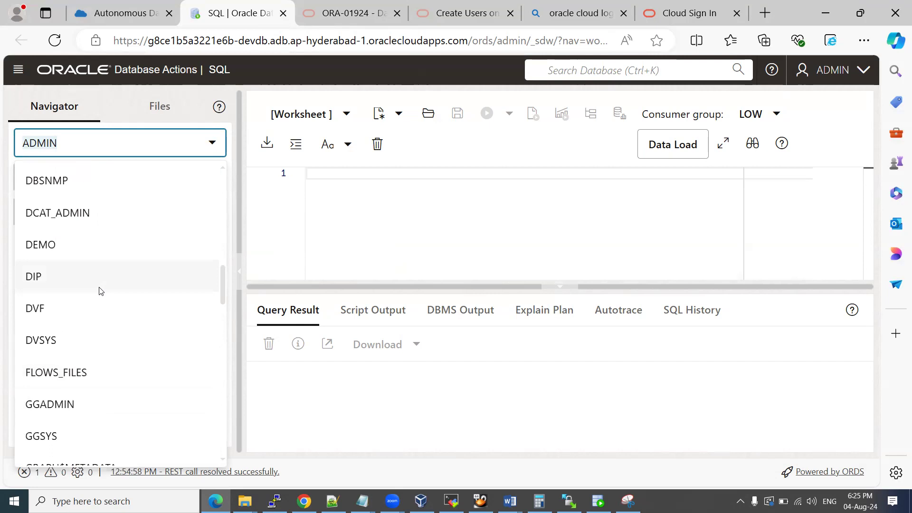
{"action": "left_click", "coordinate": [35, 254]}
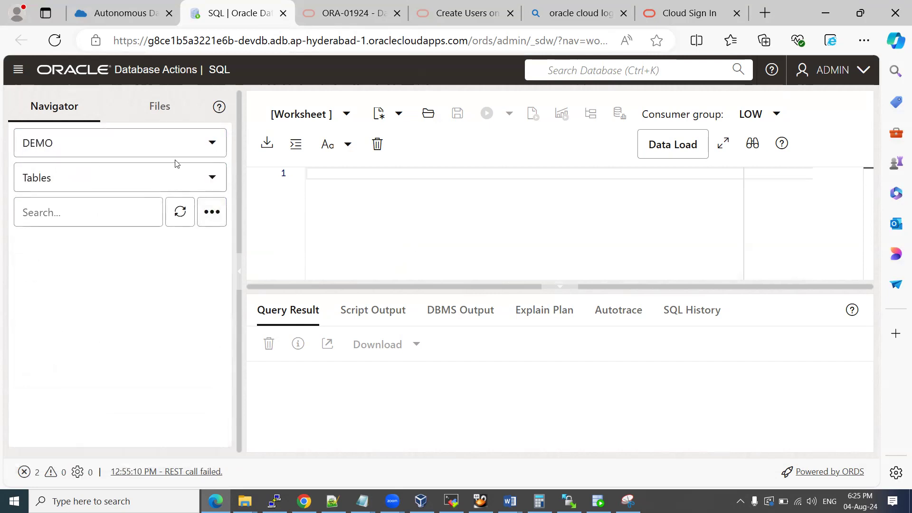
{"action": "left_click", "coordinate": [338, 197]}
Run the v$database name and open mode query, showing E5D1POD in READ WRITE mode.
{"action": "type", "text": "selec"}
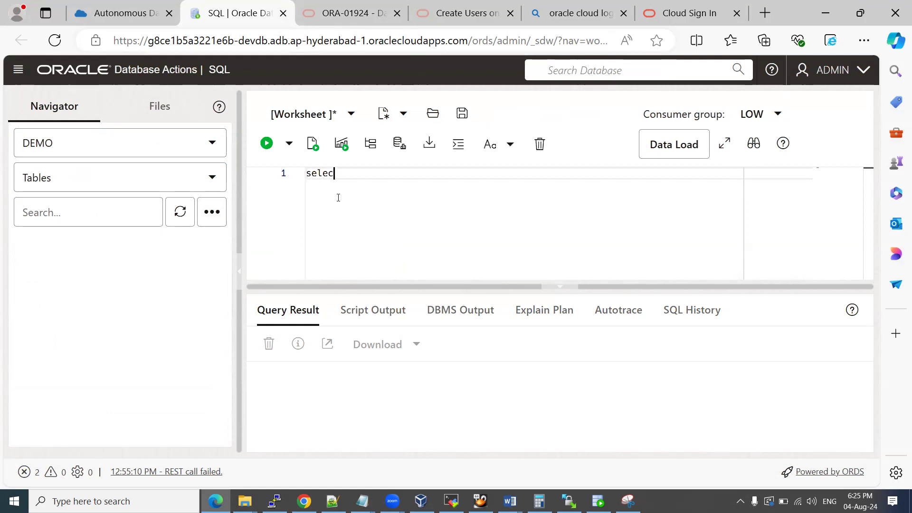
{"action": "type", "text": "t name,open_modd"}
{"action": "type", "text": " from v$database;"}
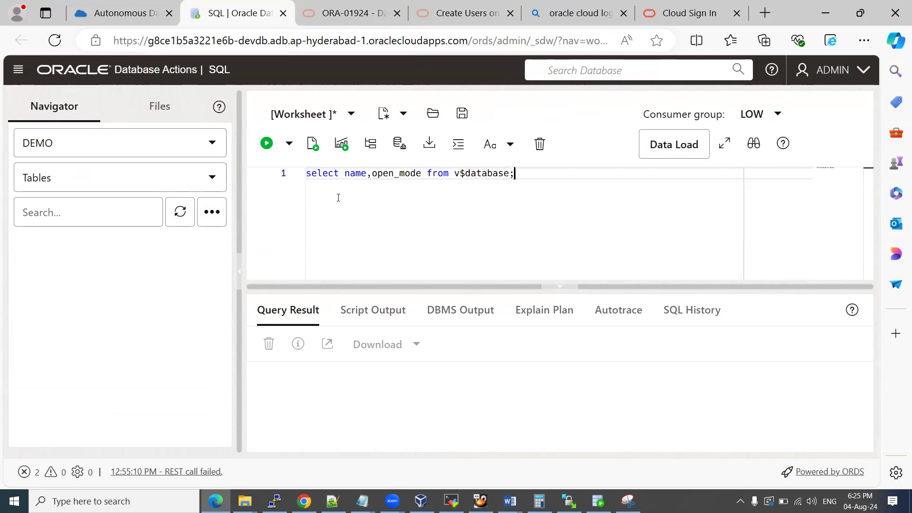
{"action": "left_click_drag", "start_coordinate": [523, 172], "coordinate": [304, 173]}
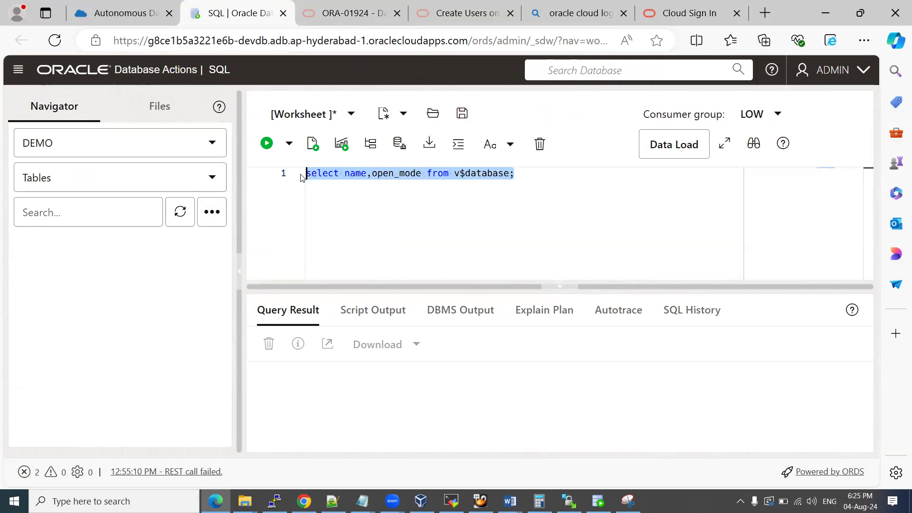
{"action": "left_click", "coordinate": [266, 143]}
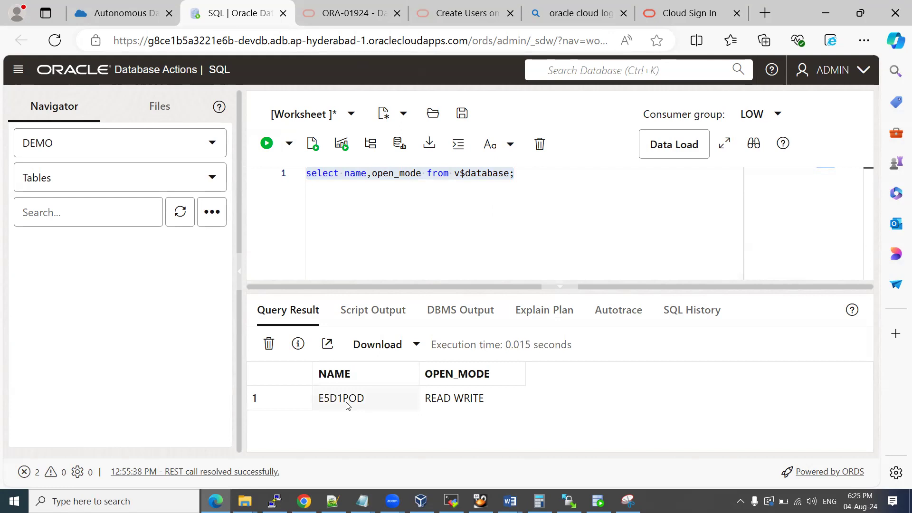
{"action": "left_click", "coordinate": [374, 399]}
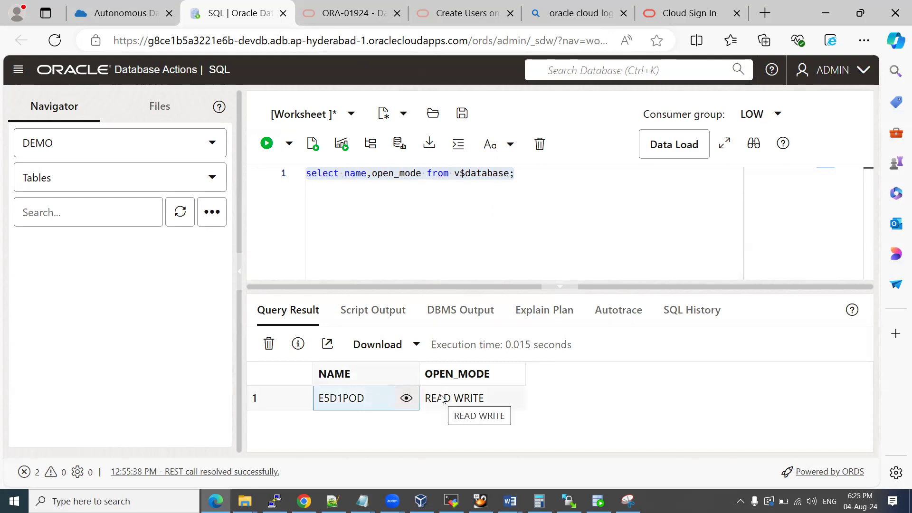
{"action": "left_click", "coordinate": [517, 174]}
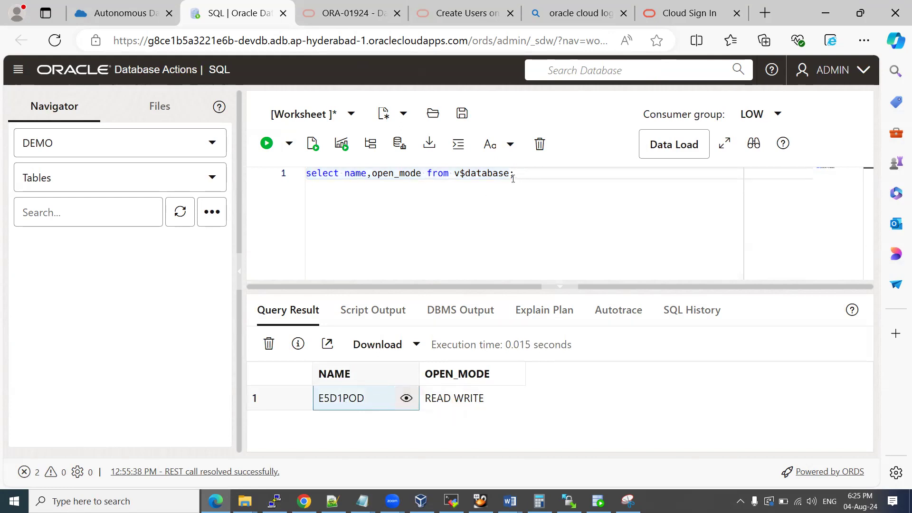
{"action": "left_click", "coordinate": [106, 14]}
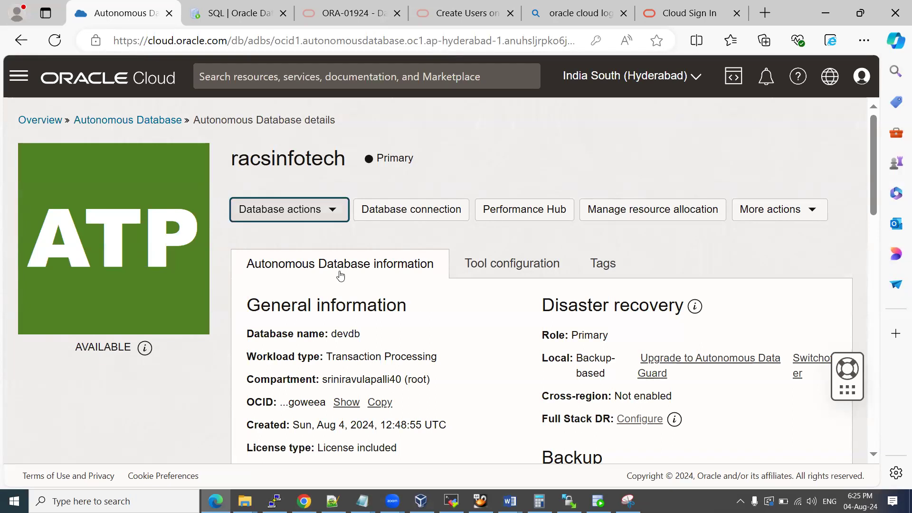
{"action": "left_click", "coordinate": [233, 13]}
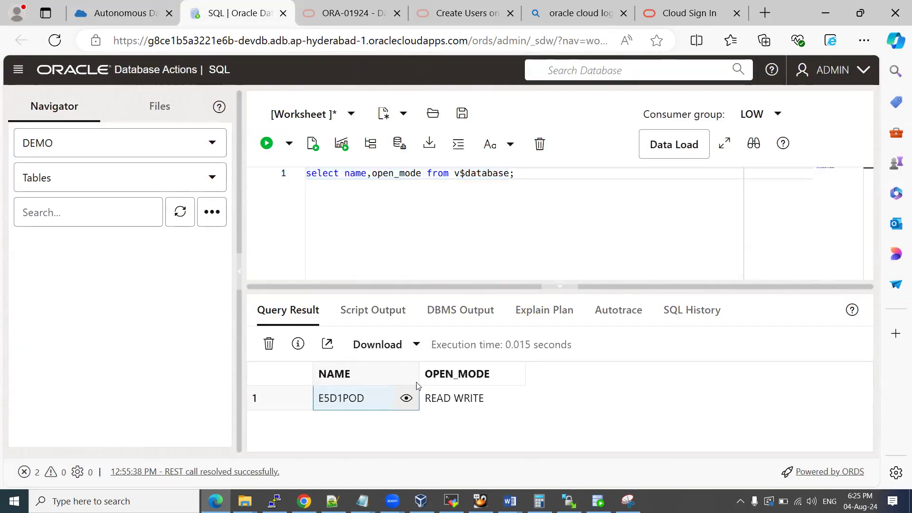
Type the heading 'How to connect the cloud ATP database from your locat machine / remote machine.' in Word.
{"action": "left_click", "coordinate": [510, 501]}
{"action": "left_click", "coordinate": [500, 460]}
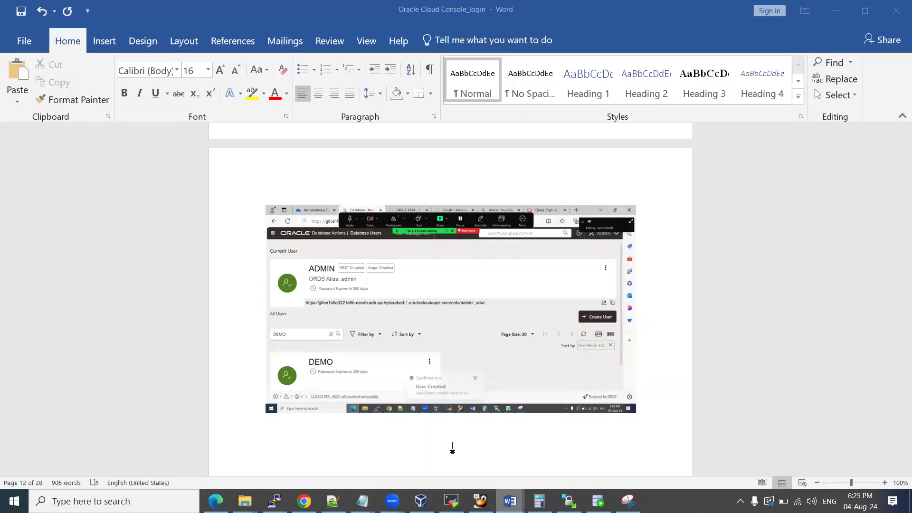
{"action": "scroll", "coordinate": [451, 446], "scroll_direction": "down", "scroll_amount": 6}
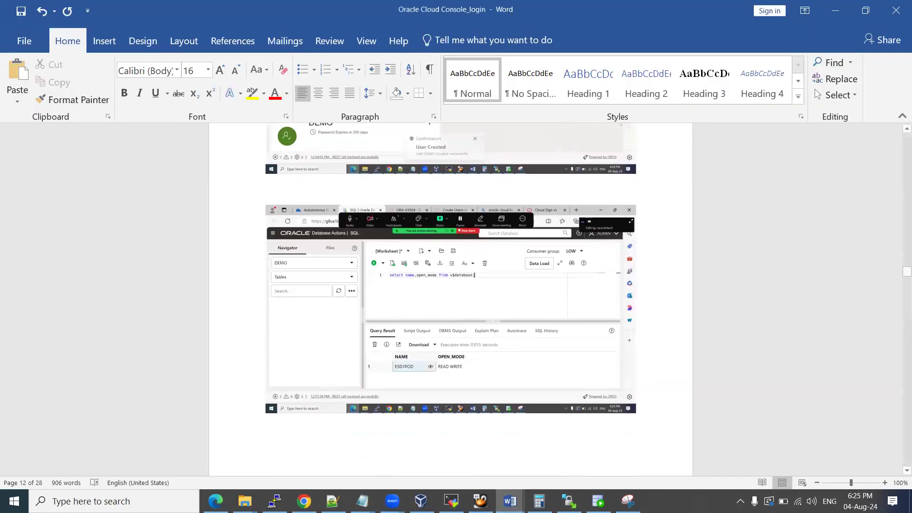
{"action": "type", "text": "How to conn"}
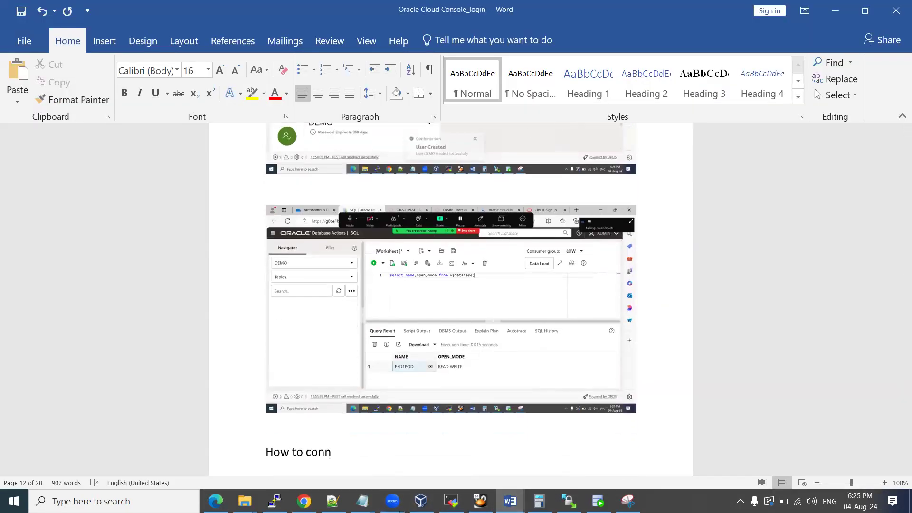
{"action": "type", "text": "ect the cloud ATP datab"}
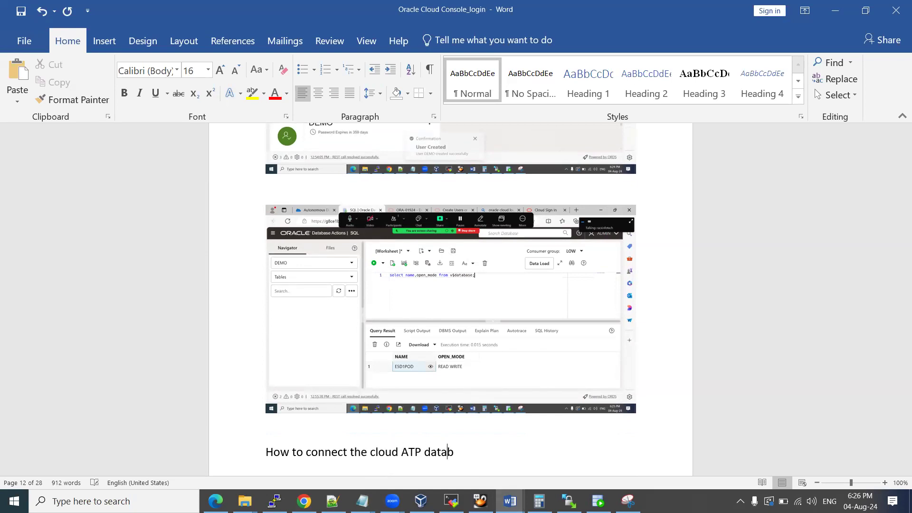
{"action": "type", "text": "ase from your locat"}
{"action": "type", "text": " ma"}
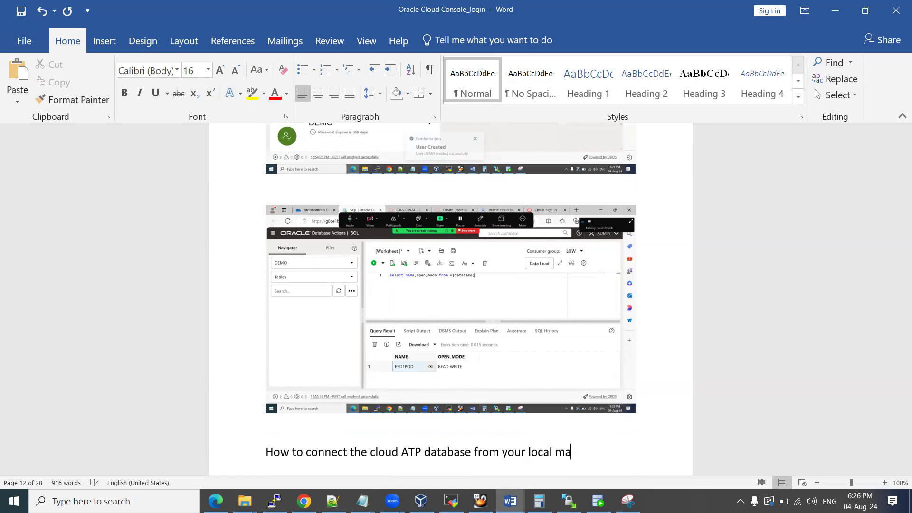
{"action": "type", "text": "chine / remote machine."}
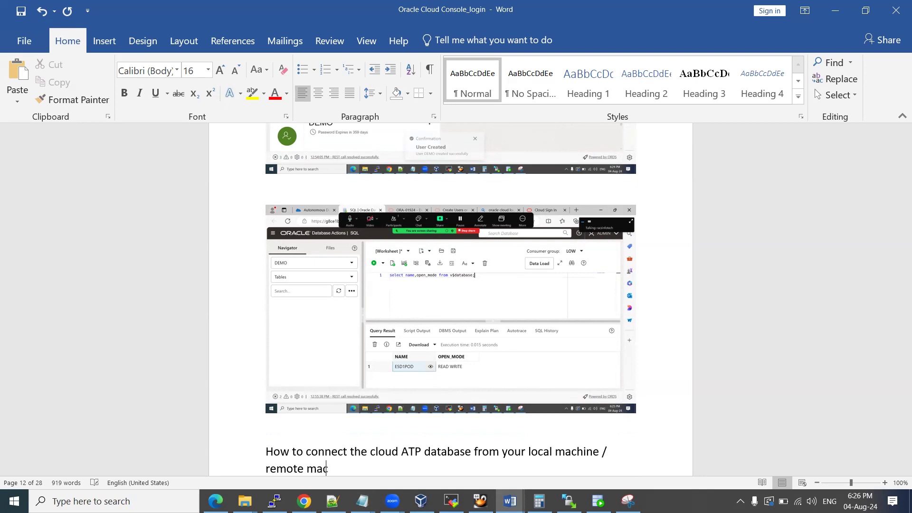
{"action": "scroll", "coordinate": [450, 266], "scroll_direction": "down", "scroll_amount": 2}
{"action": "key", "text": "Return"}
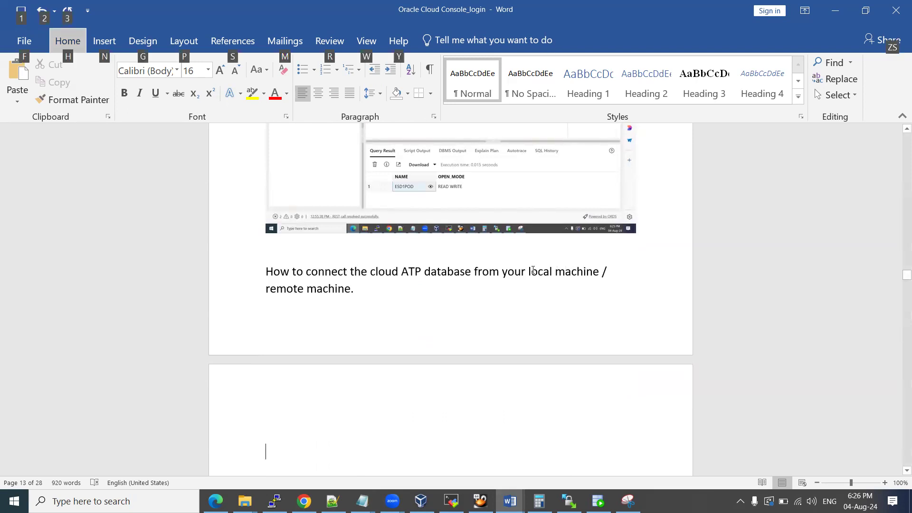
{"action": "key", "text": "alt+Tab"}
{"action": "key", "text": "alt+Tab"}
Delete 'local machine /' from the heading so it reads 'from your remote machine.'.
{"action": "left_click_drag", "start_coordinate": [556, 271], "coordinate": [602, 270]}
{"action": "key", "text": "BackSpace"}
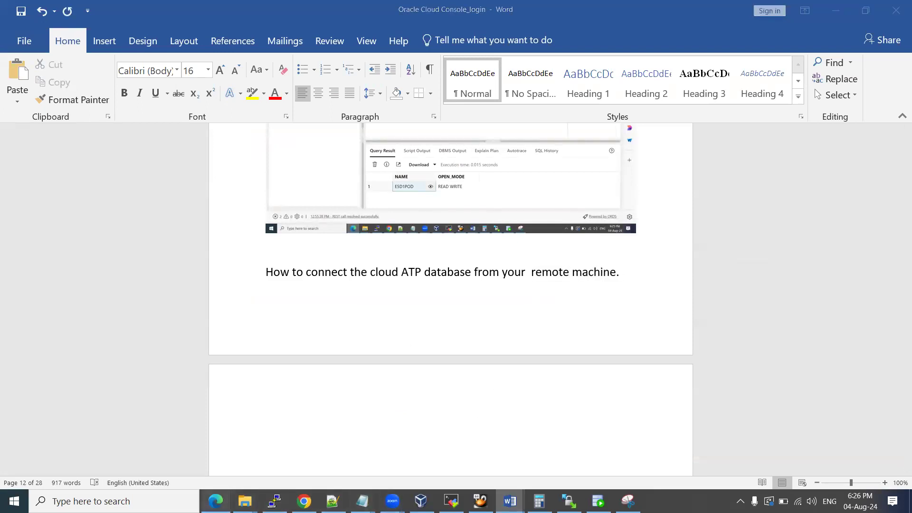
{"action": "left_click", "coordinate": [215, 501]}
Return to the racsinfotech Autonomous Database details page in the browser.
{"action": "left_click", "coordinate": [123, 13]}
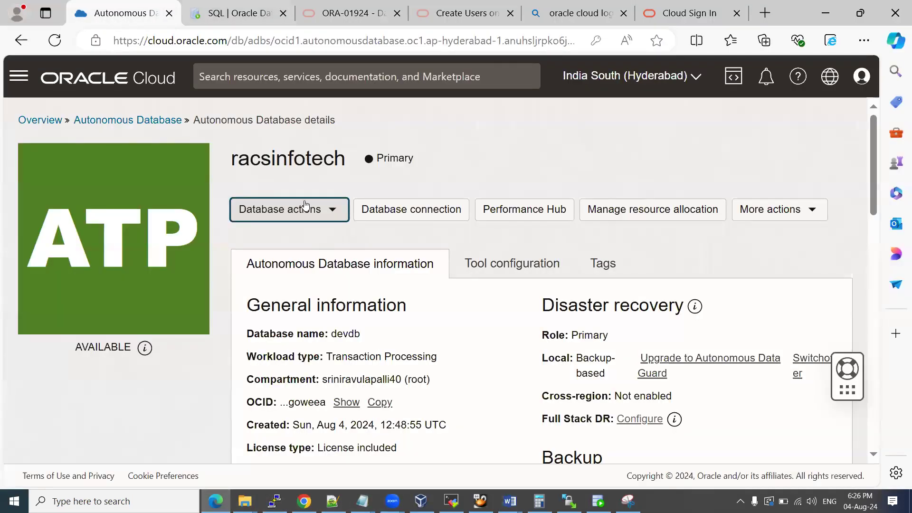
{"action": "left_click", "coordinate": [331, 209]}
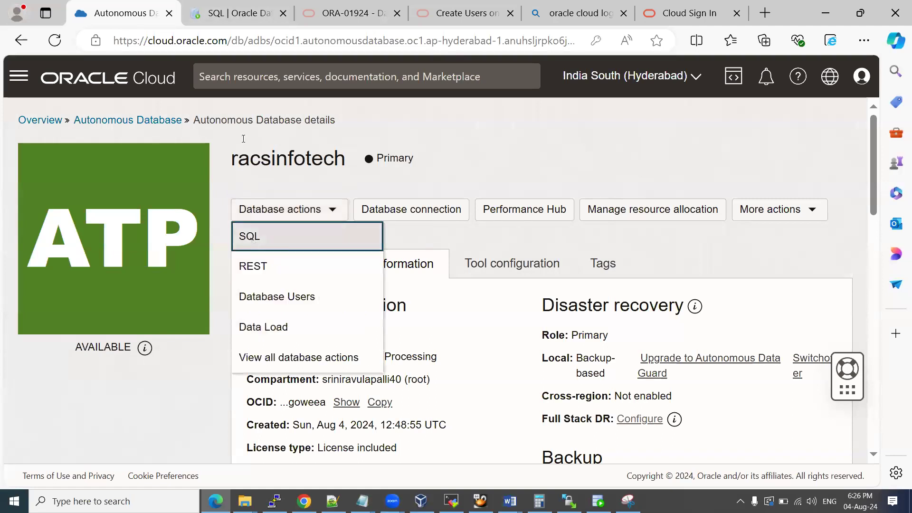
{"action": "left_click", "coordinate": [227, 15]}
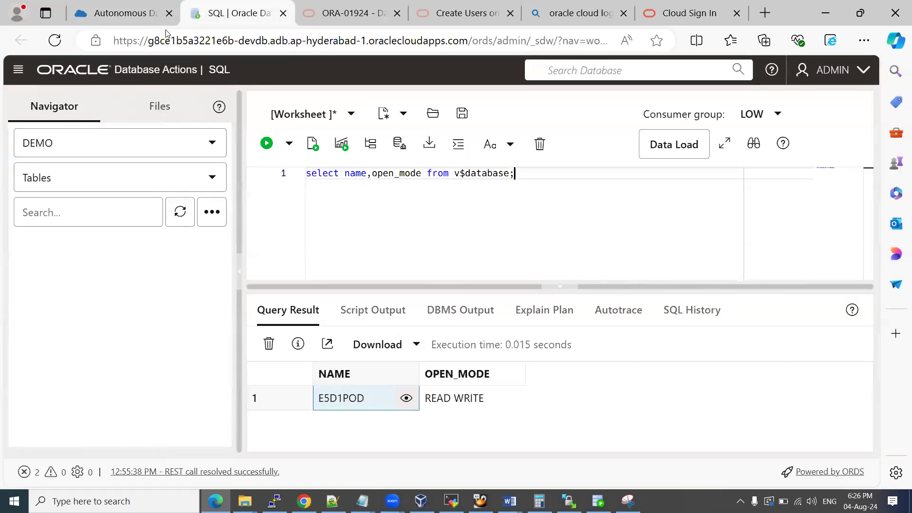
{"action": "left_click", "coordinate": [129, 16]}
{"action": "left_click", "coordinate": [604, 235]}
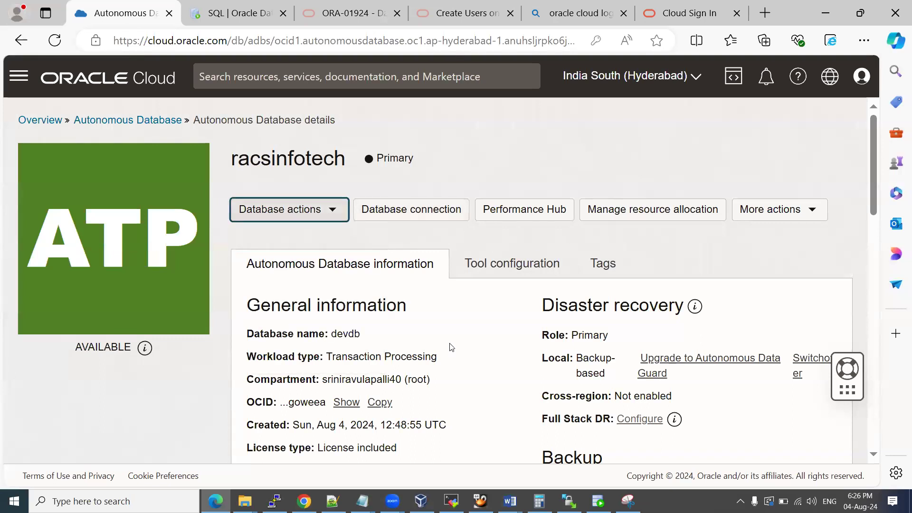
{"action": "key", "text": "super+d"}
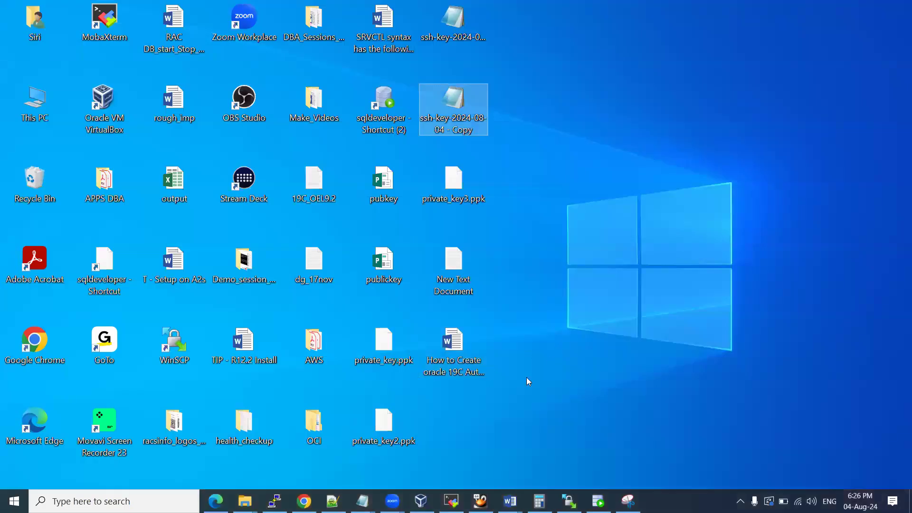
{"action": "left_click", "coordinate": [599, 501]}
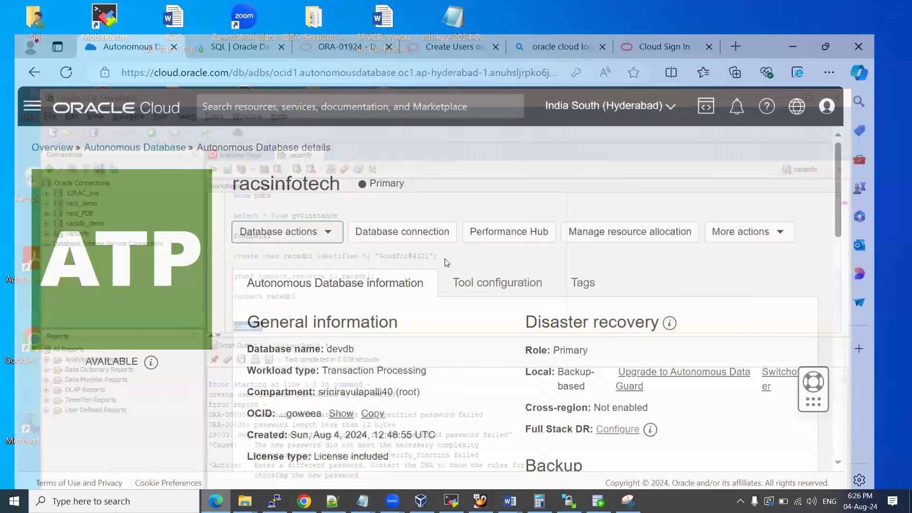
{"action": "left_click", "coordinate": [216, 501]}
Open the Database connection panel scrolled to Download client credentials (Wallet).
{"action": "scroll", "coordinate": [472, 305], "scroll_direction": "down", "scroll_amount": 6}
{"action": "scroll", "coordinate": [473, 305], "scroll_direction": "up", "scroll_amount": 6}
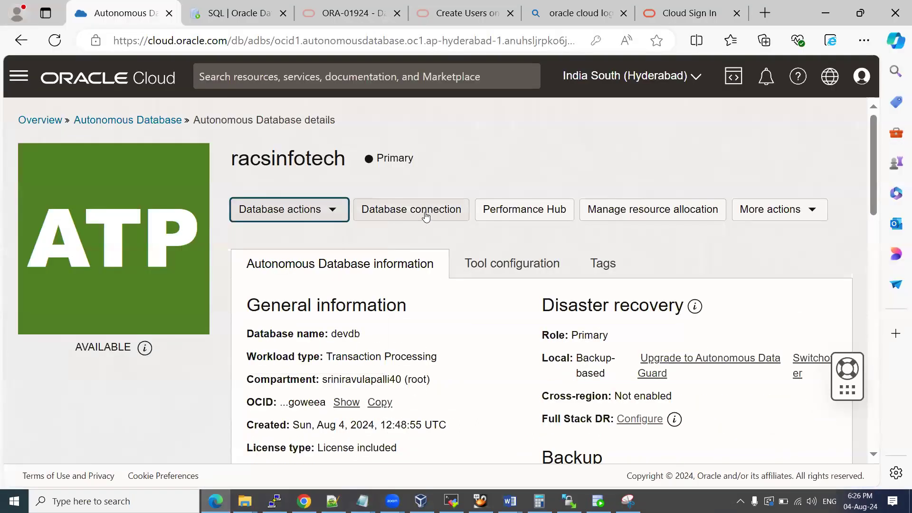
{"action": "left_click", "coordinate": [404, 209]}
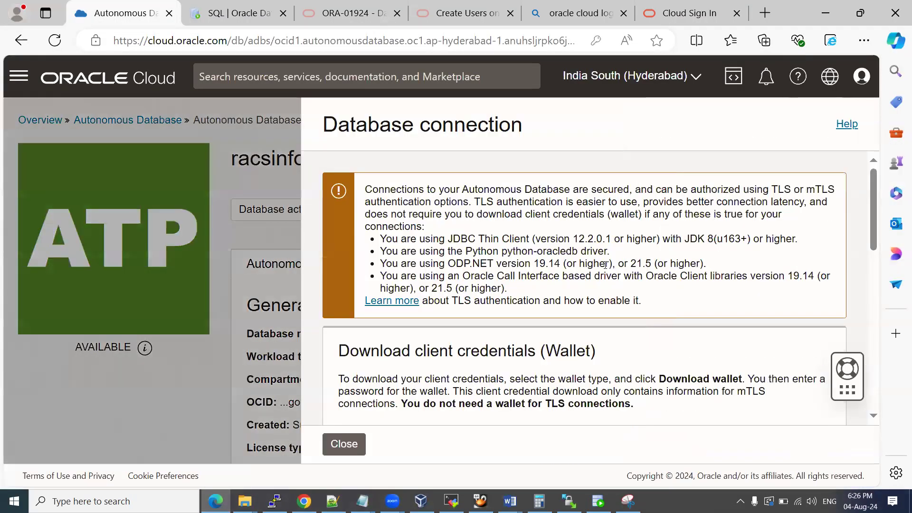
{"action": "scroll", "coordinate": [613, 287], "scroll_direction": "down", "scroll_amount": 3}
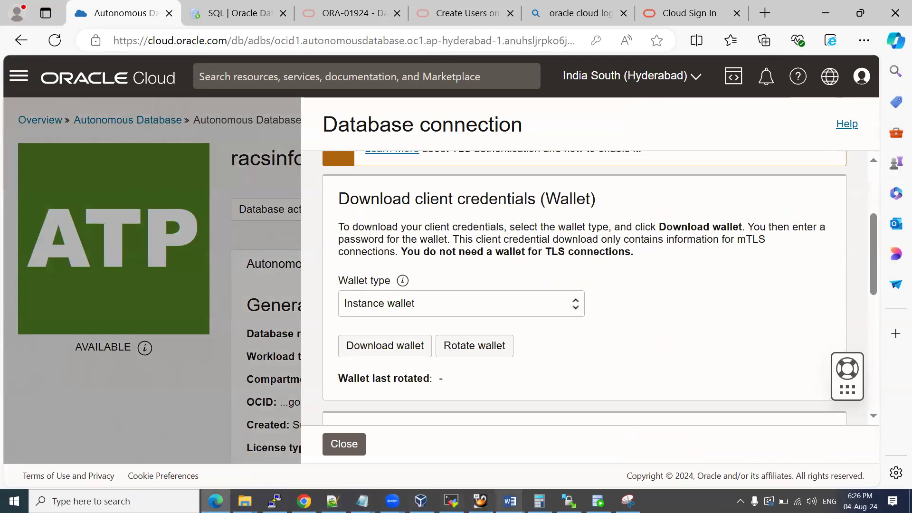
{"action": "mouse_move", "coordinate": [510, 501]}
{"action": "left_click", "coordinate": [444, 458]}
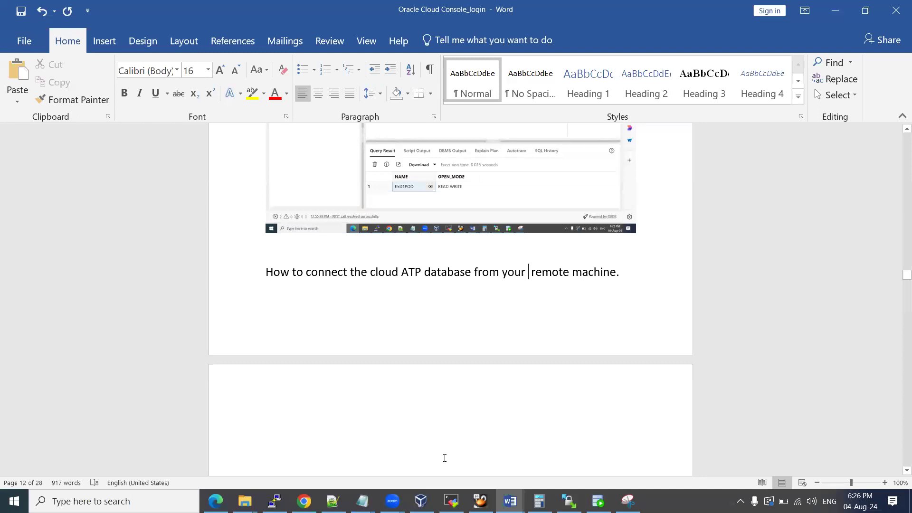
Add the caption 'download the wallet' in Word with the wallet panel screenshot below it.
{"action": "left_click", "coordinate": [377, 407]}
{"action": "type", "text": "downl"}
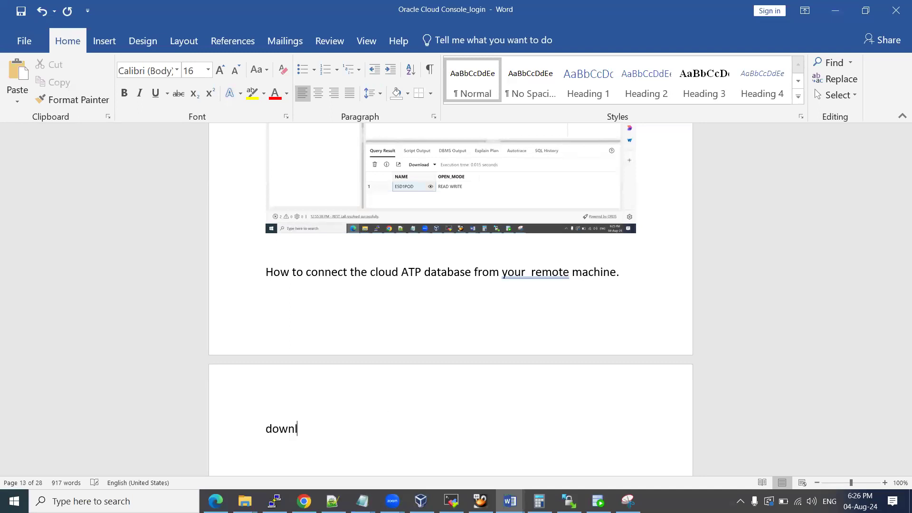
{"action": "type", "text": "oad the wallet"}
{"action": "key", "text": "Return"}
{"action": "scroll", "coordinate": [378, 411], "scroll_direction": "down", "scroll_amount": 1}
{"action": "key", "text": "ctrl+v"}
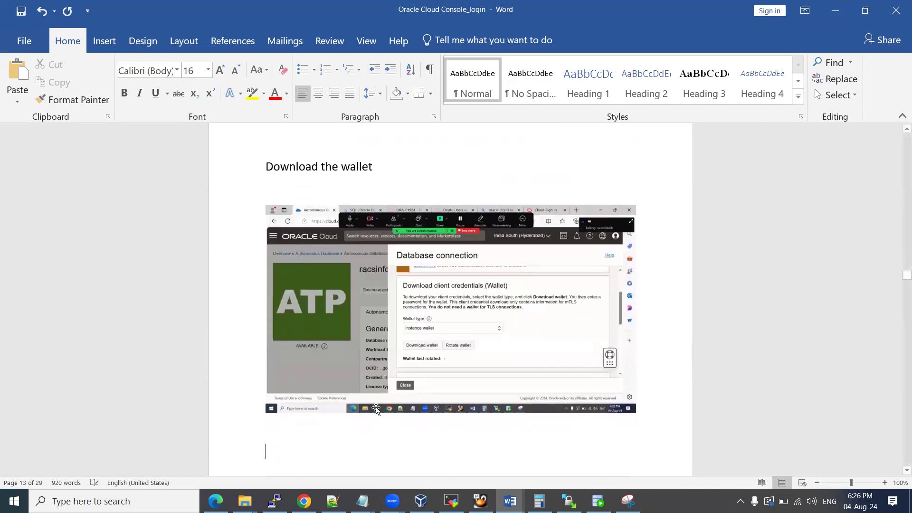
{"action": "key", "text": "alt+Tab"}
{"action": "left_click", "coordinate": [373, 346]}
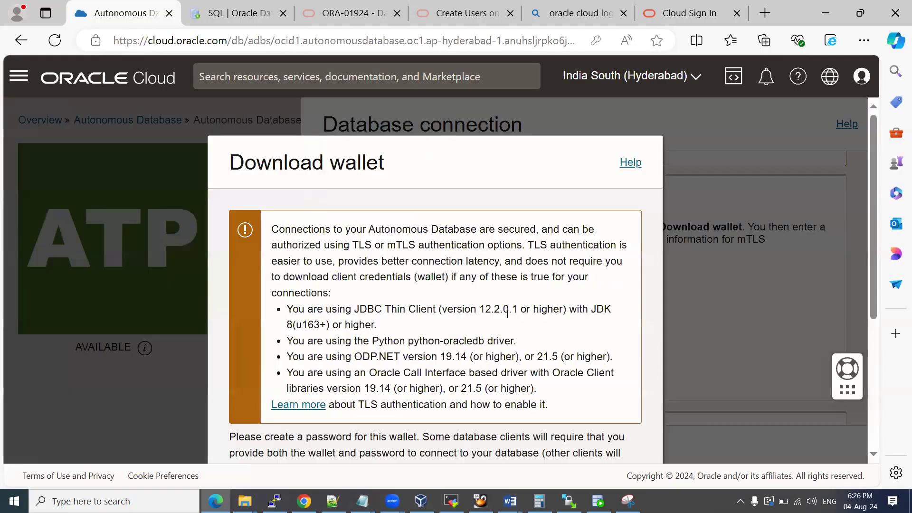
Enter the wallet password in the Download wallet dialog.
{"action": "scroll", "coordinate": [527, 256], "scroll_direction": "down", "scroll_amount": 5}
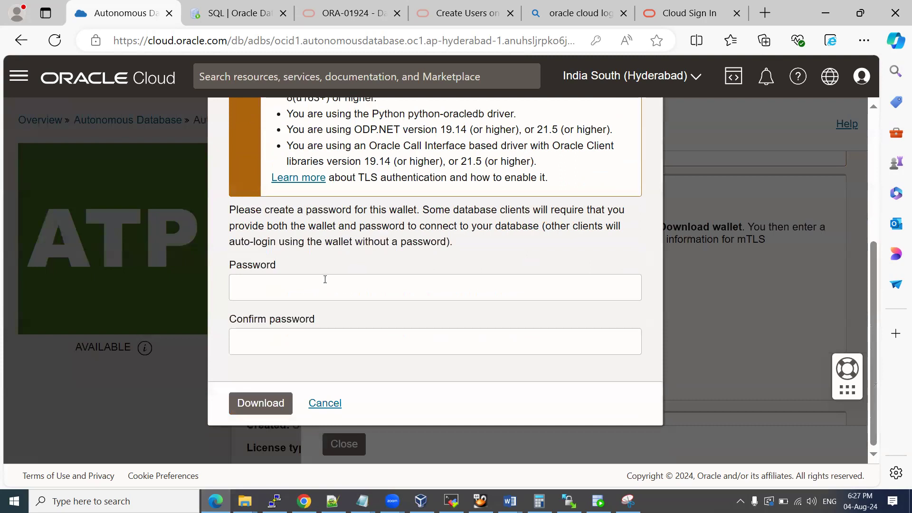
{"action": "left_click", "coordinate": [324, 281]}
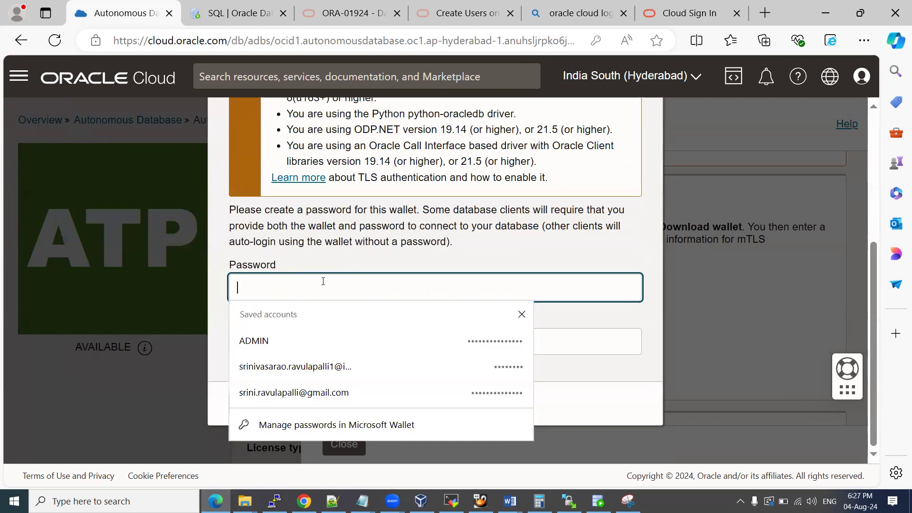
{"action": "type", "text": "••••"}
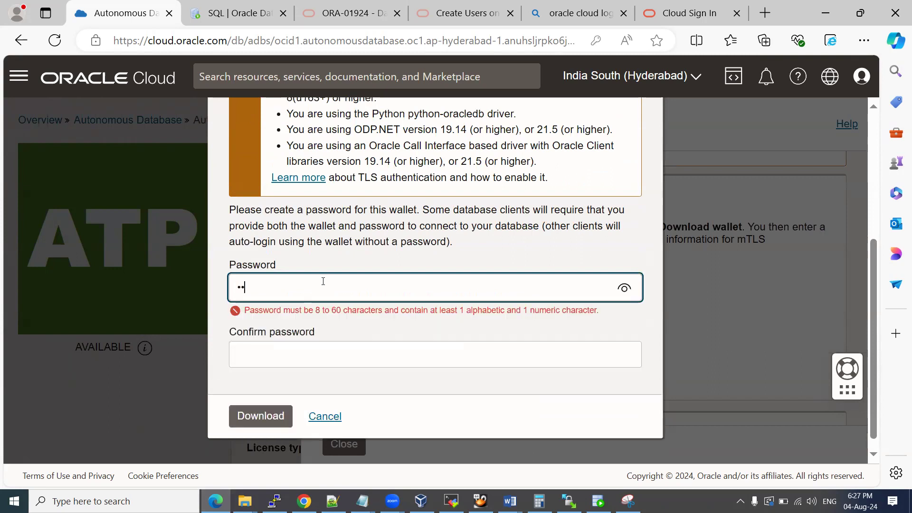
{"action": "type", "text": "•••••••"}
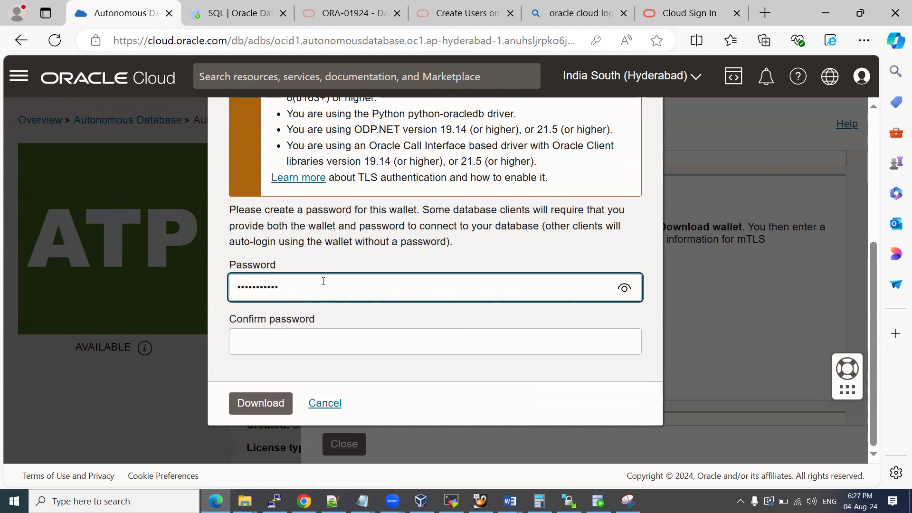
{"action": "key", "text": "ctrl+a"}
{"action": "key", "text": "BackSpace"}
{"action": "type", "text": "••••"}
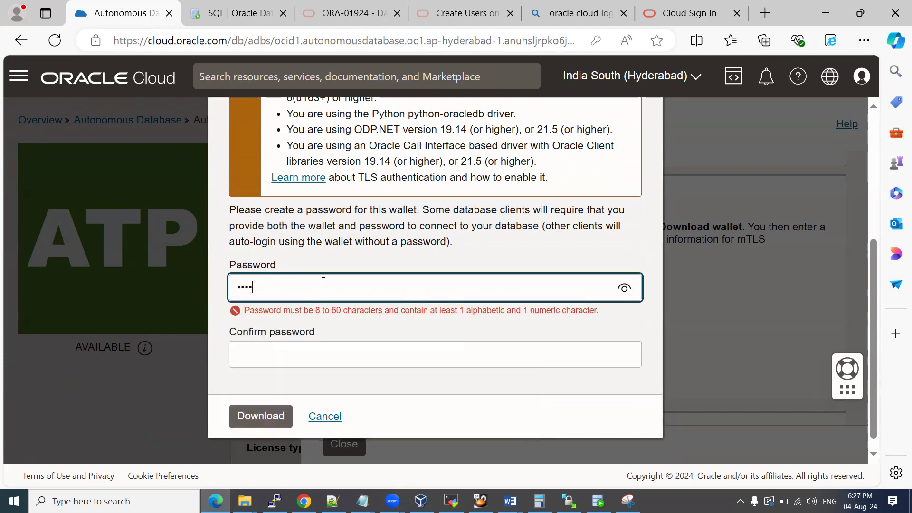
{"action": "type", "text": "••••••••"}
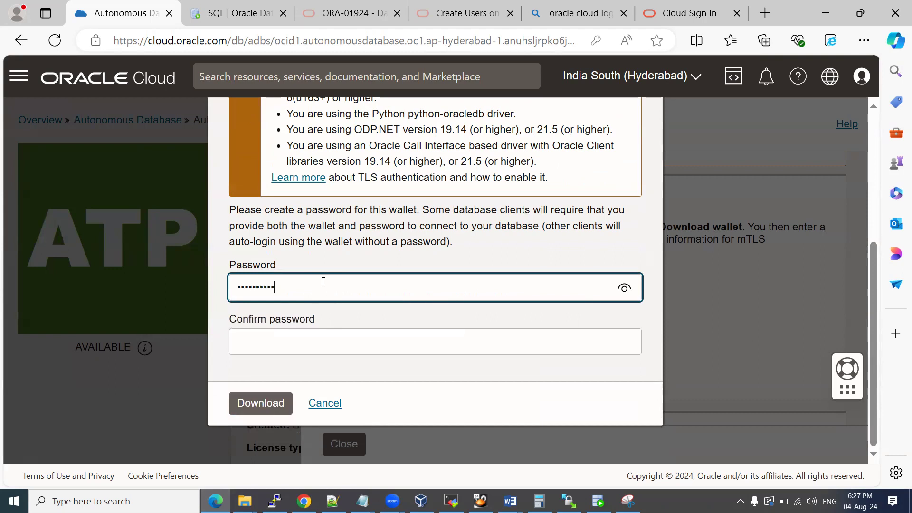
Confirm the password and download Wallet_racsinfo.zip, declining Edge's offer to save it.
{"action": "key", "text": "Tab"}
{"action": "type", "text": "••••"}
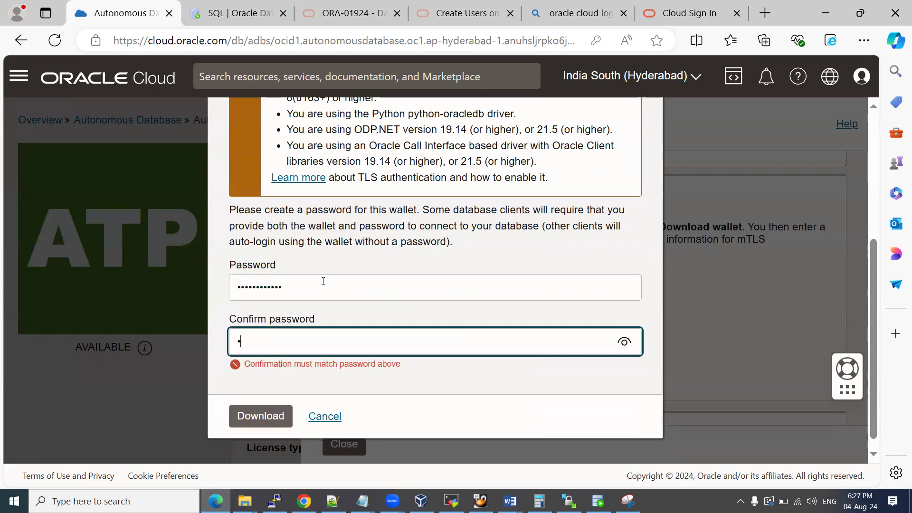
{"action": "type", "text": "•••••••"}
{"action": "key", "text": "BackSpace"}
{"action": "key", "text": "BackSpace"}
{"action": "key", "text": "BackSpace"}
{"action": "key", "text": "BackSpace"}
{"action": "key", "text": "BackSpace"}
{"action": "key", "text": "BackSpace"}
{"action": "key", "text": "BackSpace"}
{"action": "key", "text": "BackSpace"}
{"action": "key", "text": "BackSpace"}
{"action": "key", "text": "BackSpace"}
{"action": "key", "text": "BackSpace"}
{"action": "type", "text": "••••••••••••"}
{"action": "key", "text": "Return"}
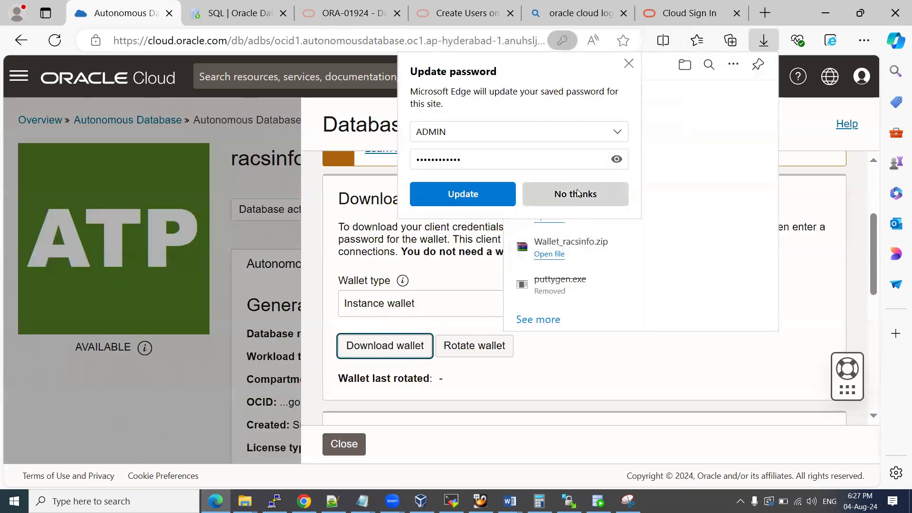
{"action": "left_click", "coordinate": [578, 193]}
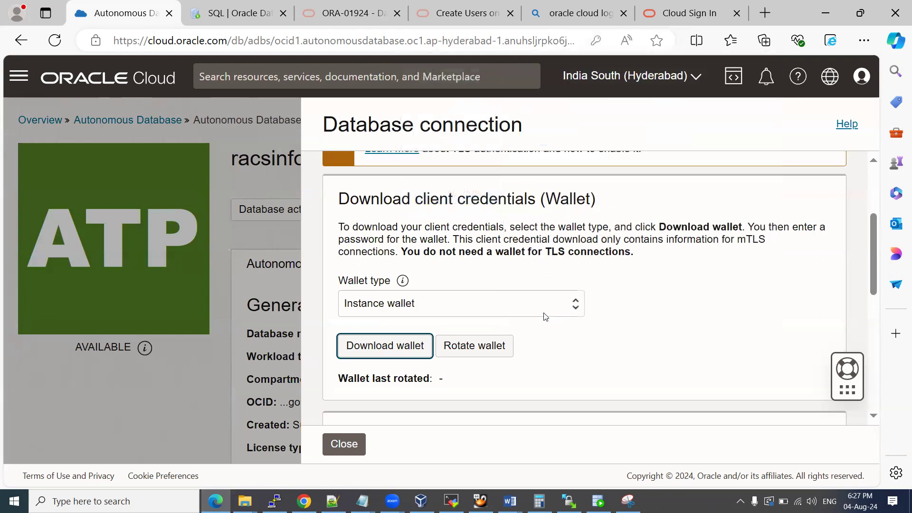
{"action": "scroll", "coordinate": [553, 341], "scroll_direction": "up", "scroll_amount": 2}
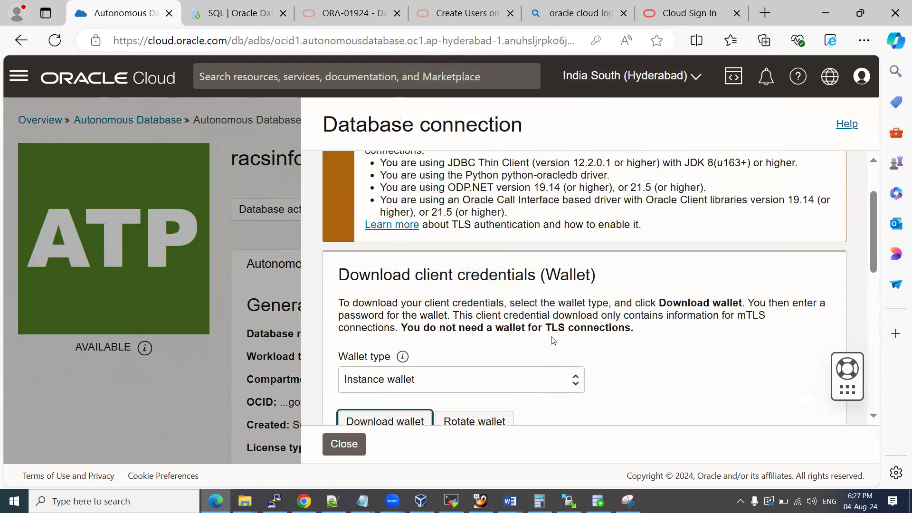
{"action": "scroll", "coordinate": [553, 341], "scroll_direction": "down", "scroll_amount": 3}
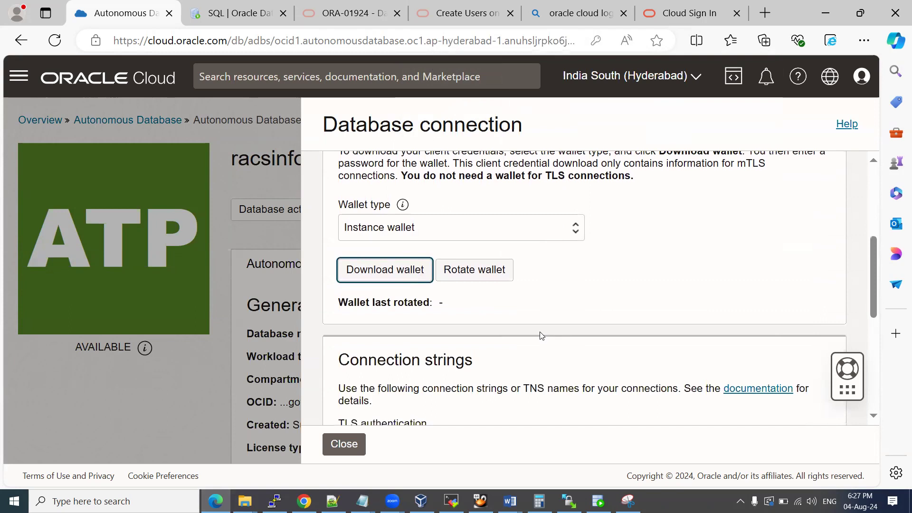
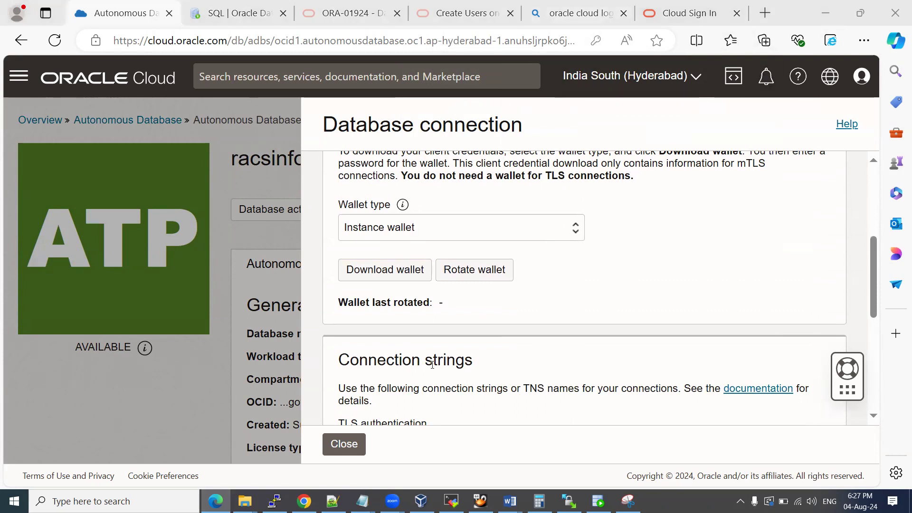
Close the Database connection panel to get back to the racsinfotech database details page.
{"action": "left_click", "coordinate": [348, 443]}
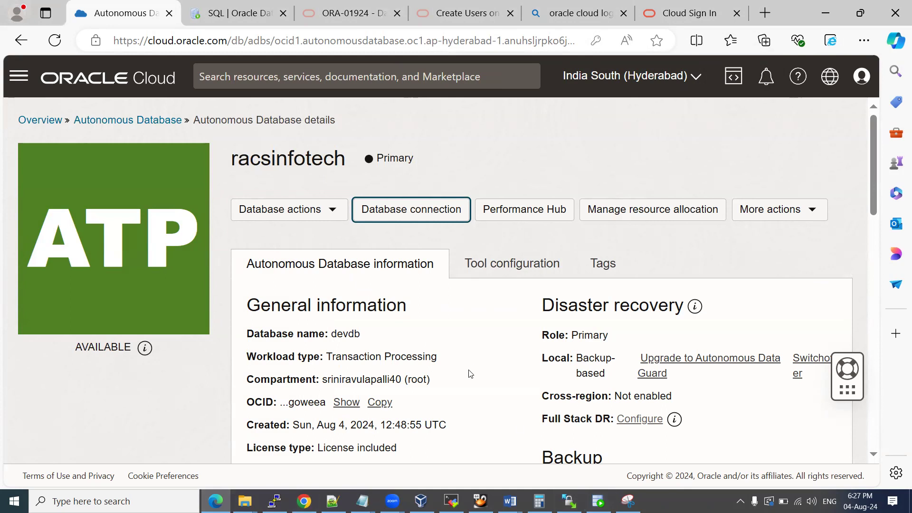
In SQL Developer, start a new connection named demo1 with the demo username and its password.
{"action": "left_click", "coordinate": [598, 501]}
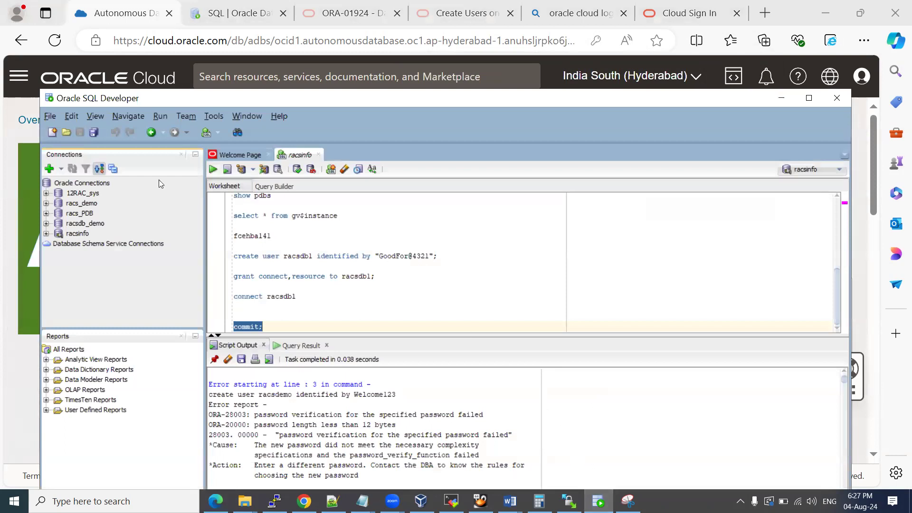
{"action": "left_click", "coordinate": [50, 168]}
{"action": "type", "text": "demo1"}
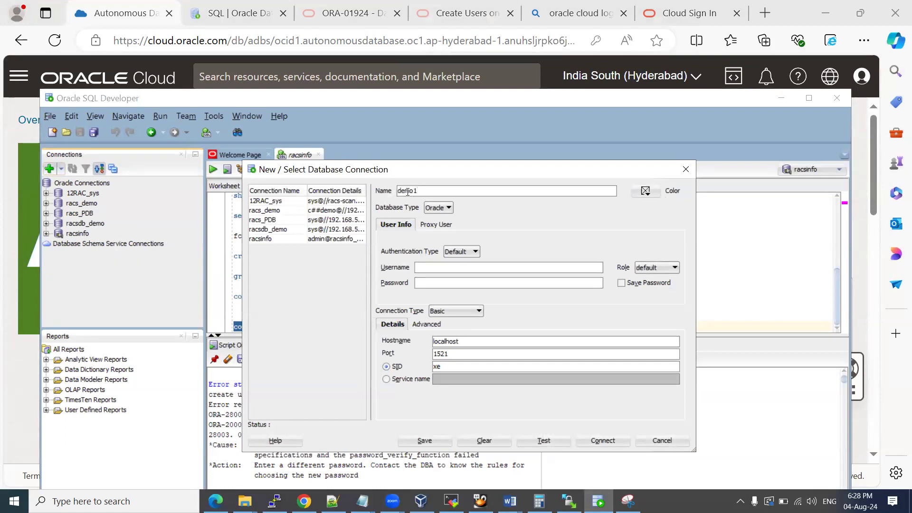
{"action": "double_click", "coordinate": [407, 191]}
{"action": "left_click_drag", "start_coordinate": [431, 176], "coordinate": [399, 137]}
{"action": "left_click", "coordinate": [398, 227]}
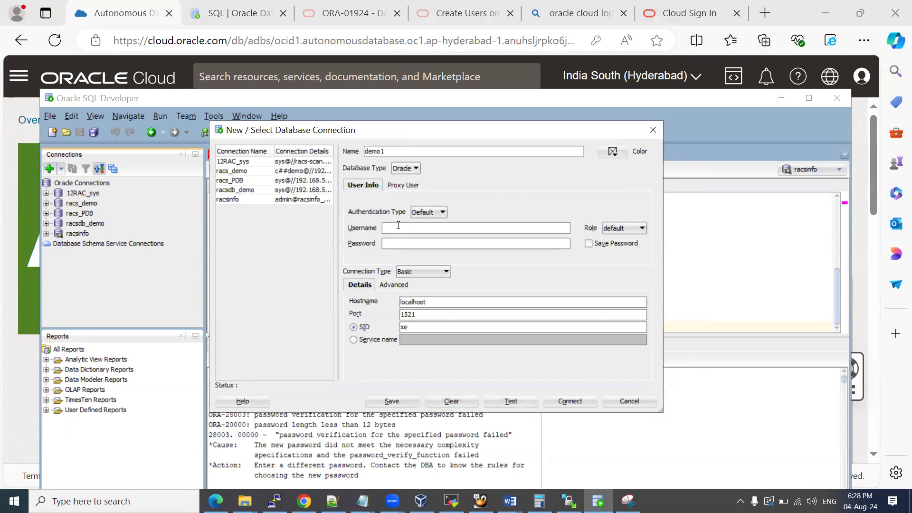
{"action": "type", "text": "demo"}
{"action": "key", "text": "Tab"}
{"action": "left_click", "coordinate": [401, 242]}
Set the connection type to Cloud Wallet and browse for the configuration file.
{"action": "left_click", "coordinate": [409, 271]}
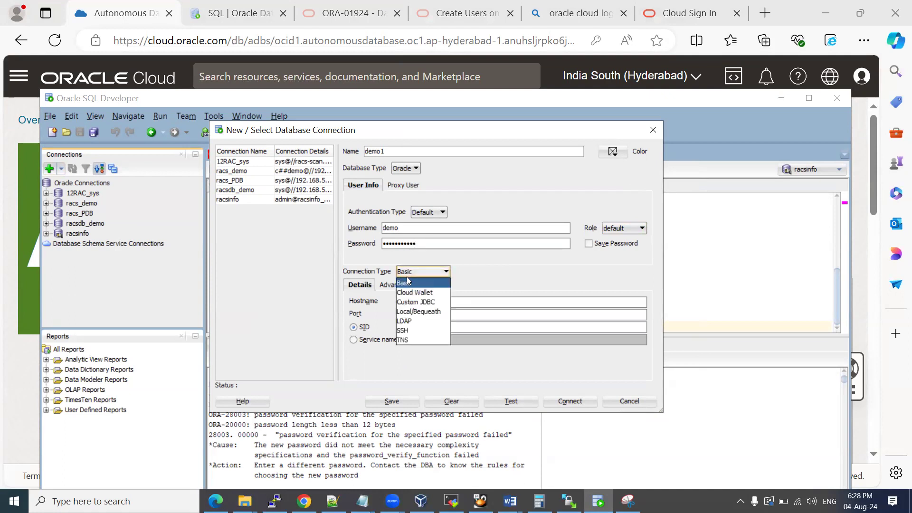
{"action": "left_click", "coordinate": [424, 293]}
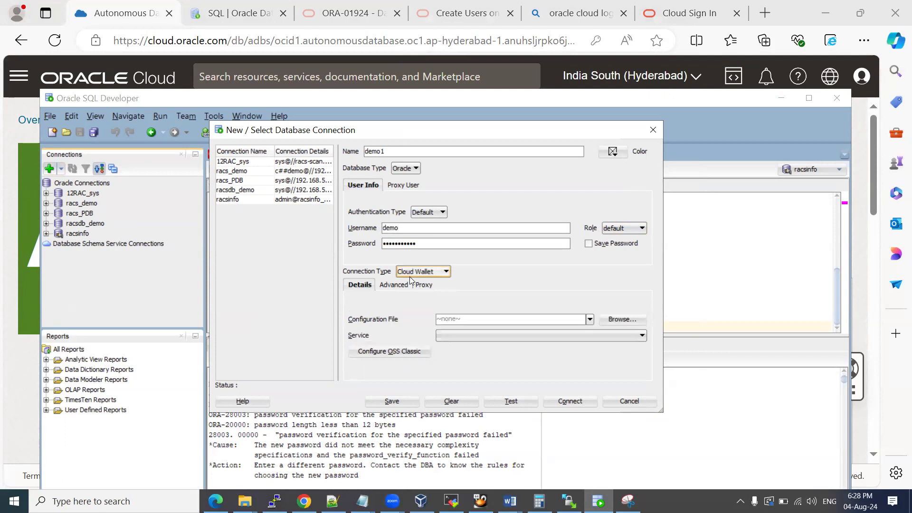
{"action": "left_click", "coordinate": [614, 319]}
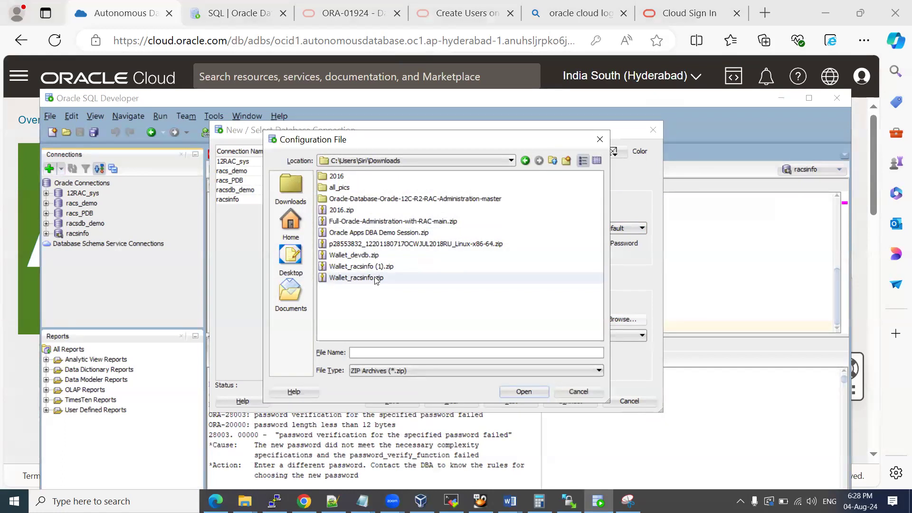
Attach Wallet_devdb.zip as the configuration file and paste a file chooser screenshot into the Word guide.
{"action": "left_click", "coordinate": [362, 256]}
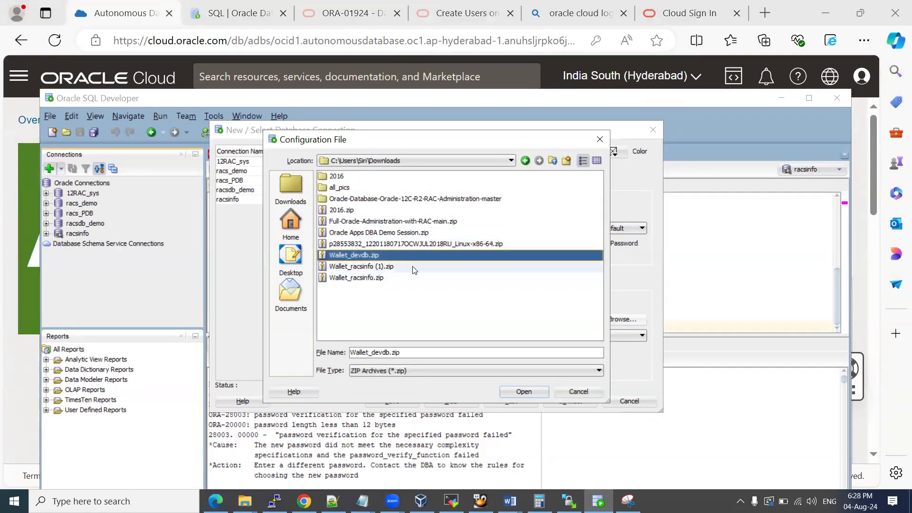
{"action": "left_click", "coordinate": [522, 392]}
{"action": "left_click", "coordinate": [622, 319]}
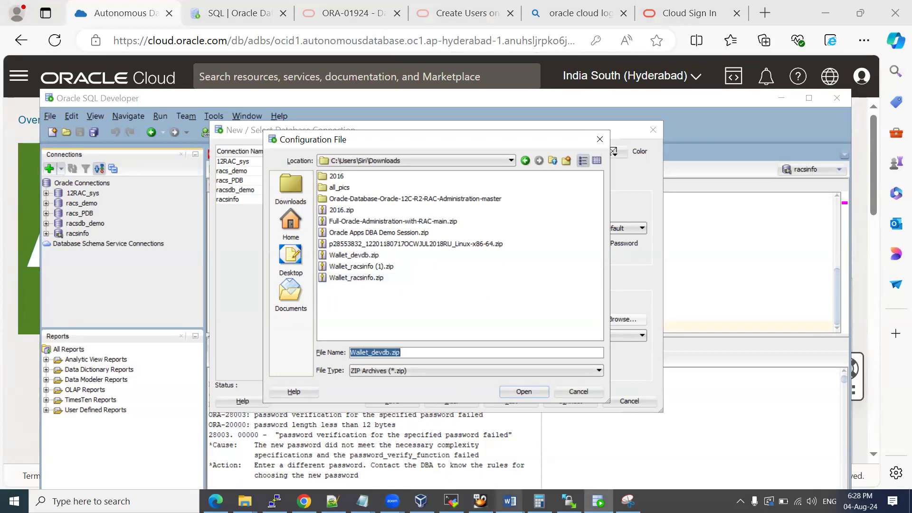
{"action": "mouse_move", "coordinate": [510, 502]}
{"action": "left_click", "coordinate": [451, 456]}
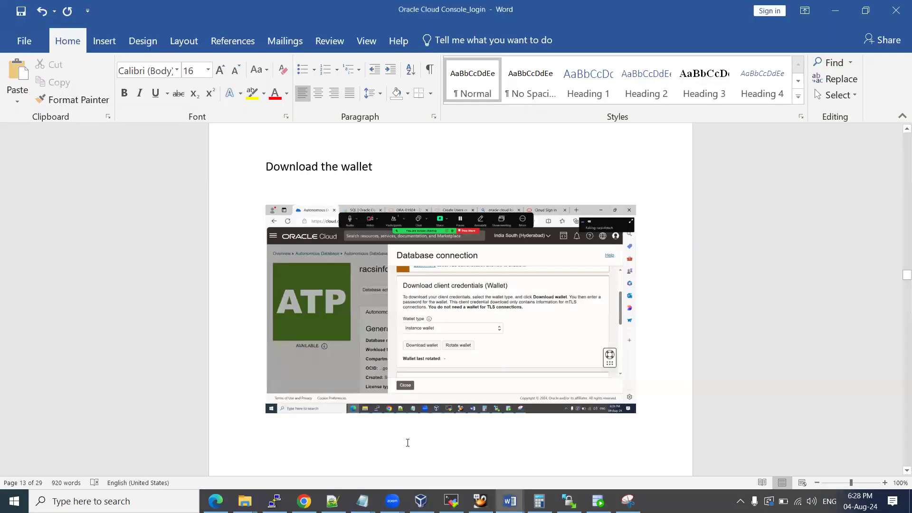
{"action": "key", "text": "ctrl+v"}
{"action": "key", "text": "alt+Tab"}
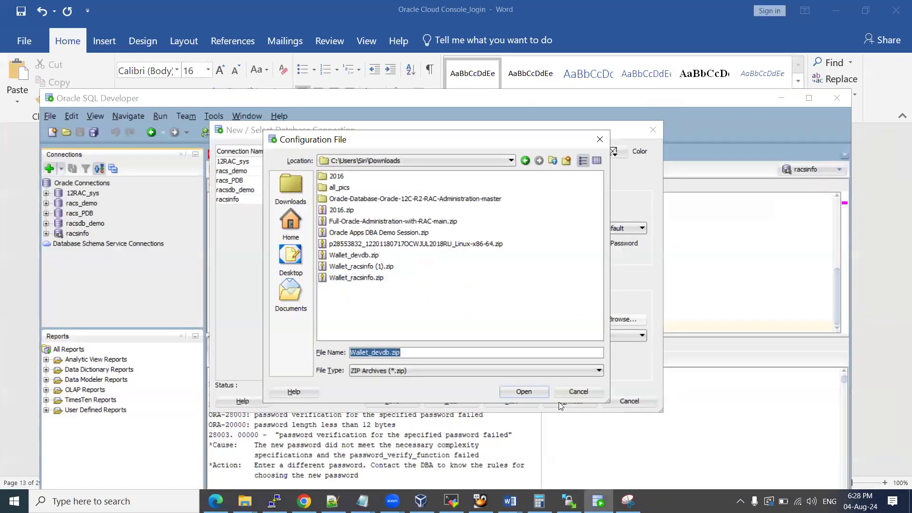
{"action": "left_click", "coordinate": [523, 391]}
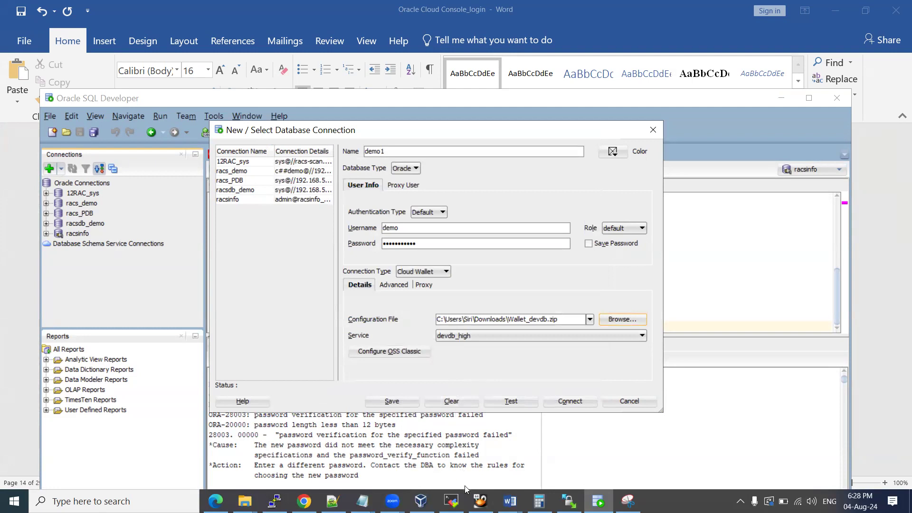
Paste a screenshot of the demo1 connection dialog into the Word guide.
{"action": "left_click", "coordinate": [510, 501]}
{"action": "left_click", "coordinate": [458, 453]}
{"action": "key", "text": "ctrl+v"}
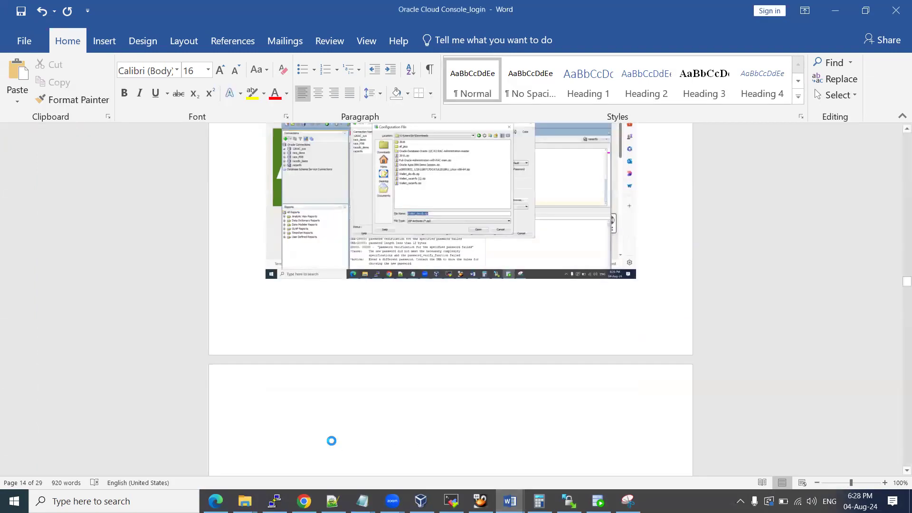
{"action": "key", "text": "alt+Tab"}
Test demo1, which fails with ORA-01017, and change the username to DEMO.
{"action": "left_click", "coordinate": [513, 401]}
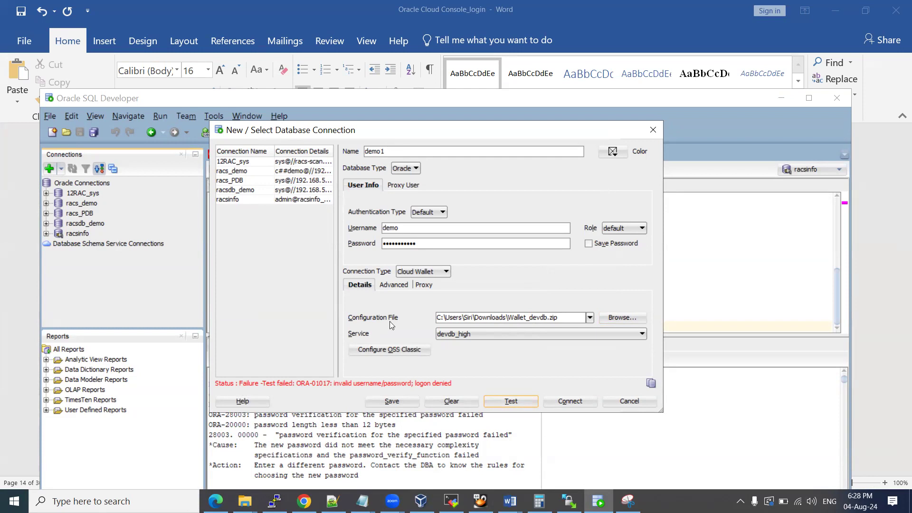
{"action": "double_click", "coordinate": [402, 228]}
{"action": "type", "text": "DEMO"}
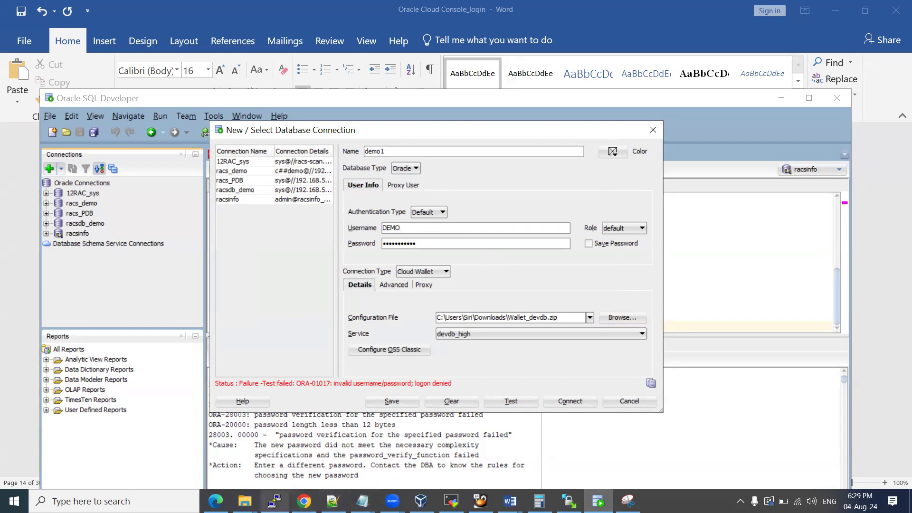
{"action": "left_click", "coordinate": [216, 501]}
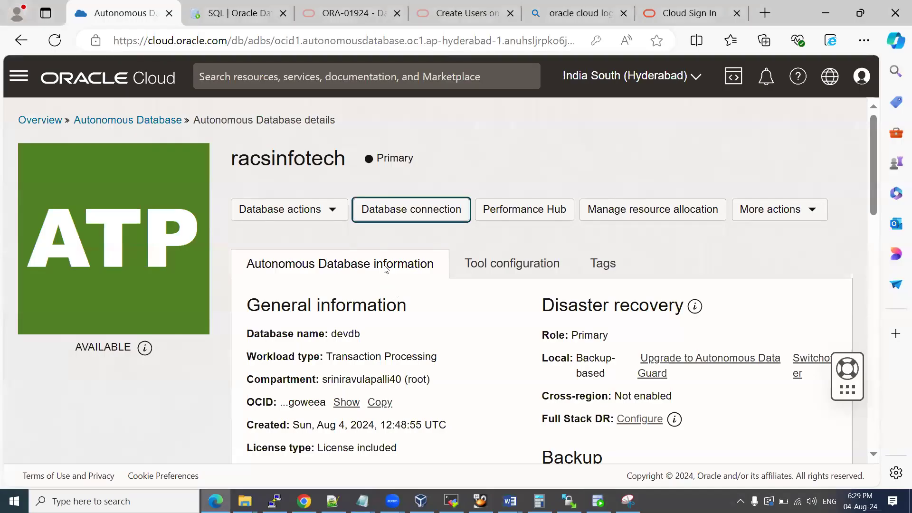
Use More actions > Administrator password to enter, confirm and apply a new ADMIN password.
{"action": "left_click", "coordinate": [409, 221]}
{"action": "left_click", "coordinate": [785, 211]}
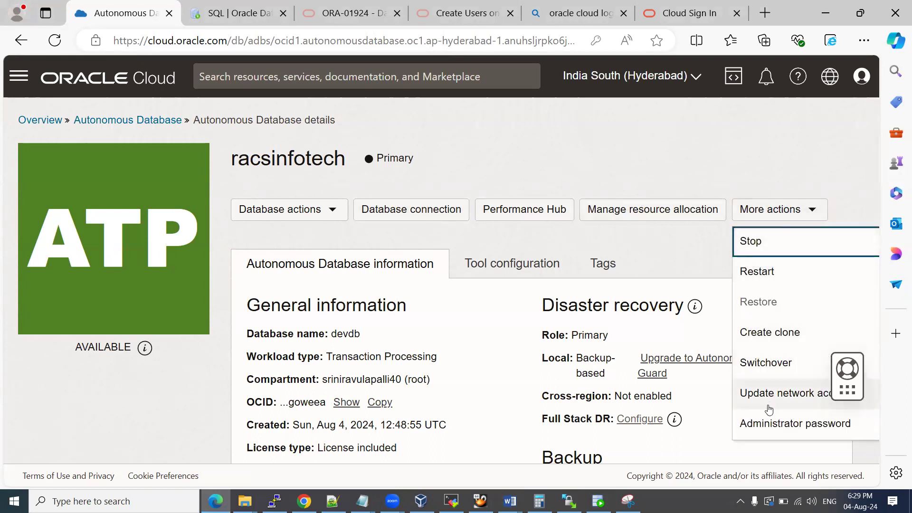
{"action": "left_click", "coordinate": [768, 425]}
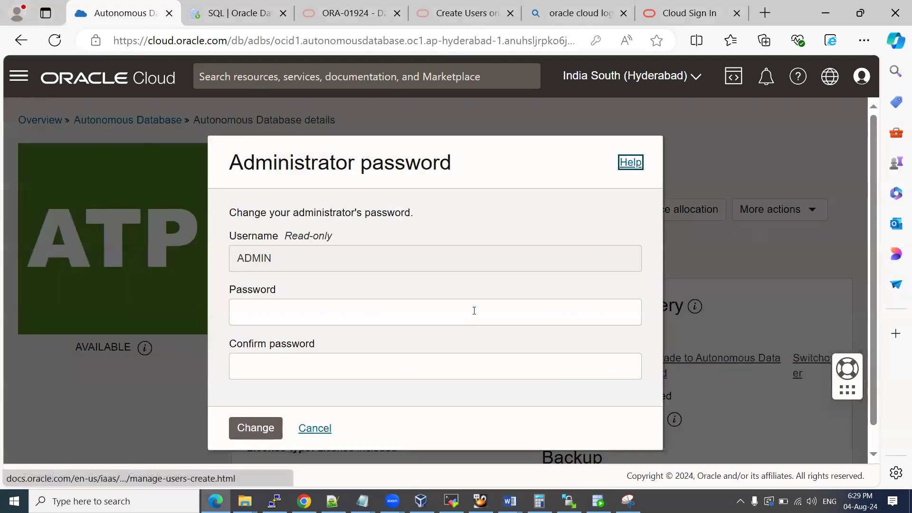
{"action": "left_click", "coordinate": [257, 322]}
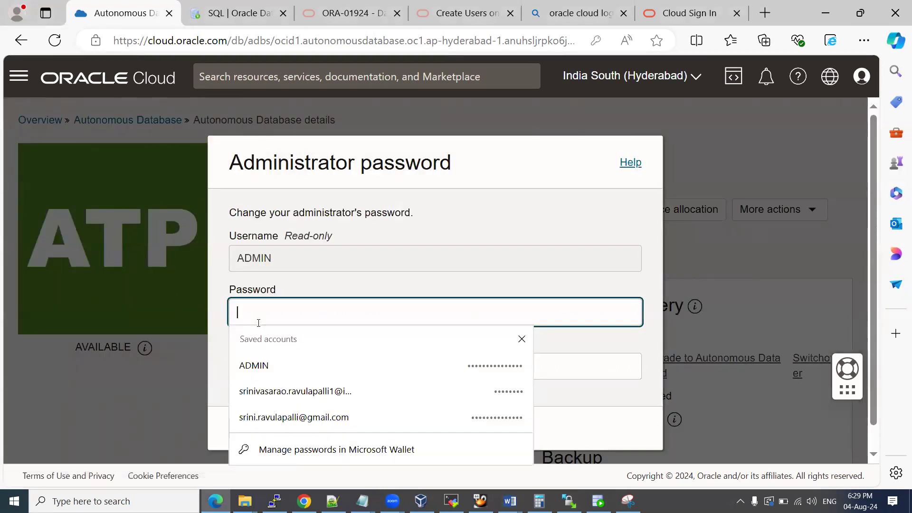
{"action": "type", "text": "************"}
{"action": "key", "text": "Tab"}
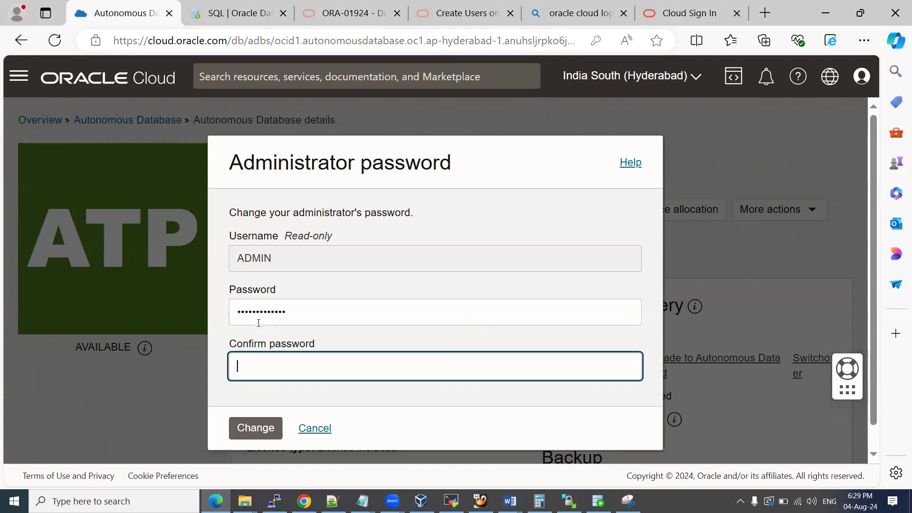
{"action": "type", "text": "***********"}
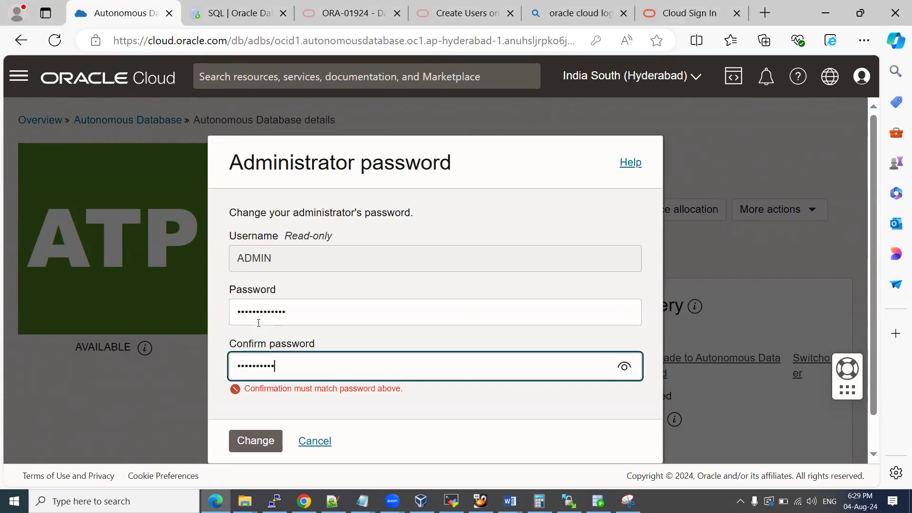
{"action": "key", "text": "BackSpace"}
{"action": "key", "text": "BackSpace"}
{"action": "key", "text": "BackSpace"}
{"action": "key", "text": "BackSpace"}
{"action": "key", "text": "BackSpace"}
{"action": "key", "text": "BackSpace"}
{"action": "key", "text": "BackSpace"}
{"action": "key", "text": "BackSpace"}
{"action": "key", "text": "BackSpace"}
{"action": "key", "text": "BackSpace"}
{"action": "type", "text": "*************"}
{"action": "left_click", "coordinate": [252, 427]}
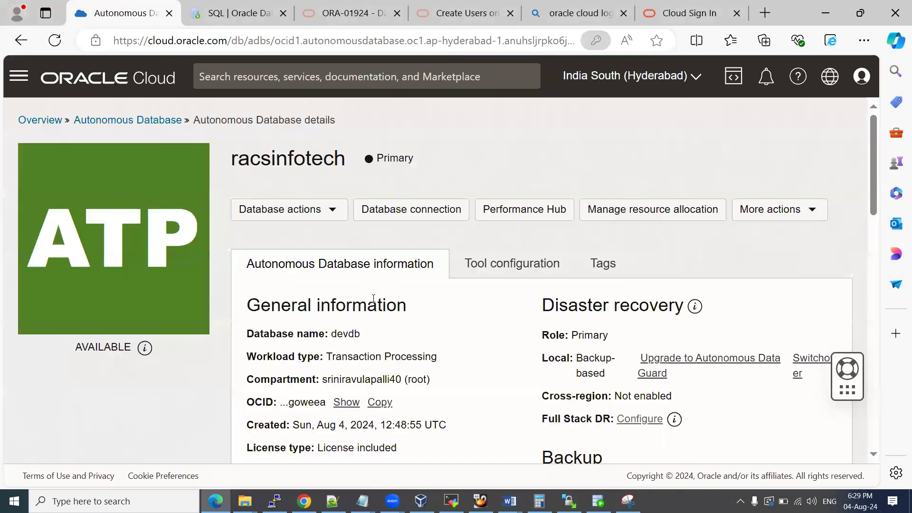
Download a fresh wallet from the Database connection panel, entering and confirming its password.
{"action": "left_click", "coordinate": [608, 193]}
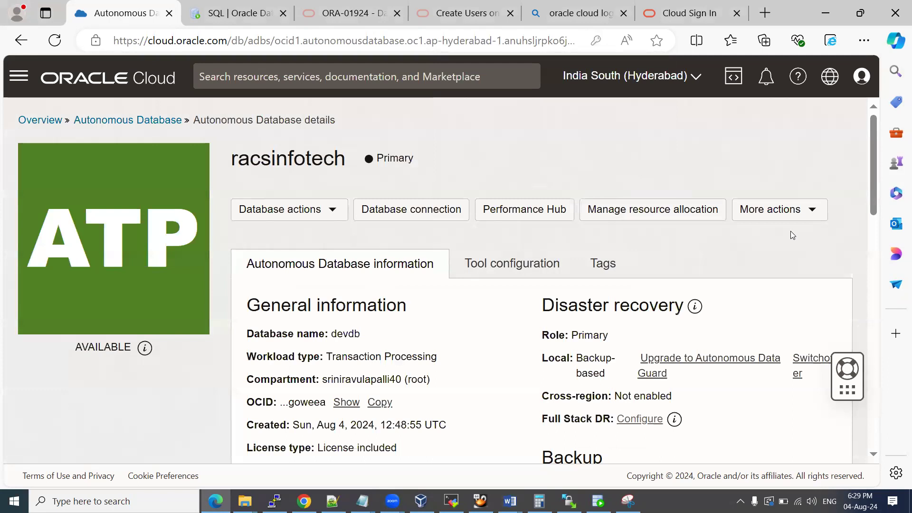
{"action": "left_click", "coordinate": [404, 210]}
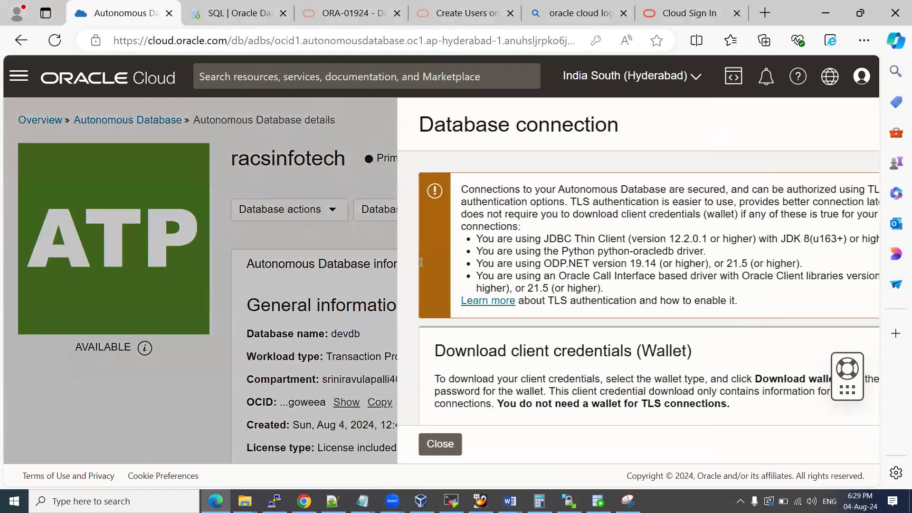
{"action": "scroll", "coordinate": [399, 285], "scroll_direction": "down", "scroll_amount": 5}
{"action": "left_click", "coordinate": [390, 196]}
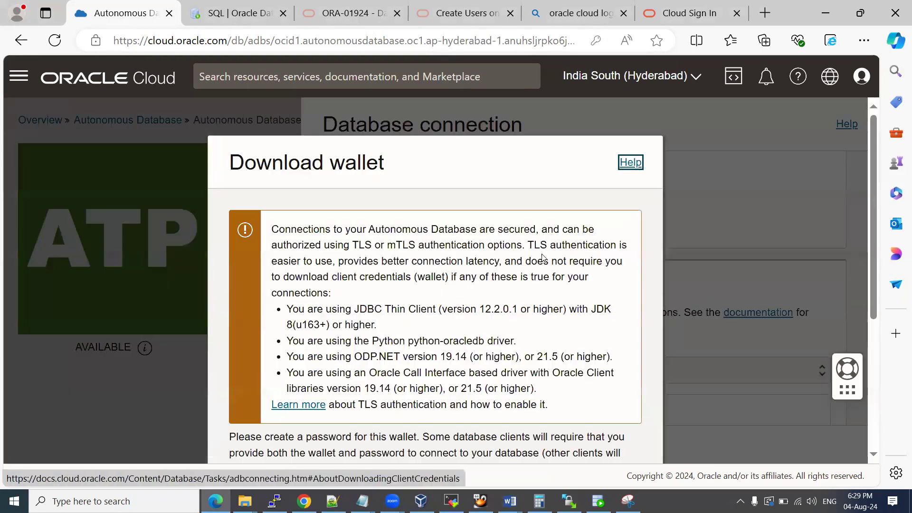
{"action": "scroll", "coordinate": [471, 314], "scroll_direction": "down", "scroll_amount": 5}
{"action": "left_click", "coordinate": [363, 287]}
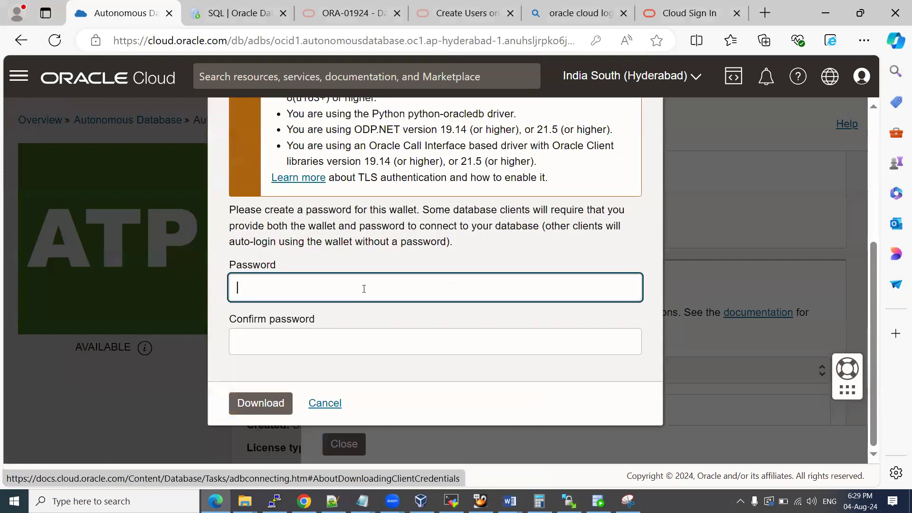
{"action": "type", "text": "••••••••••••"}
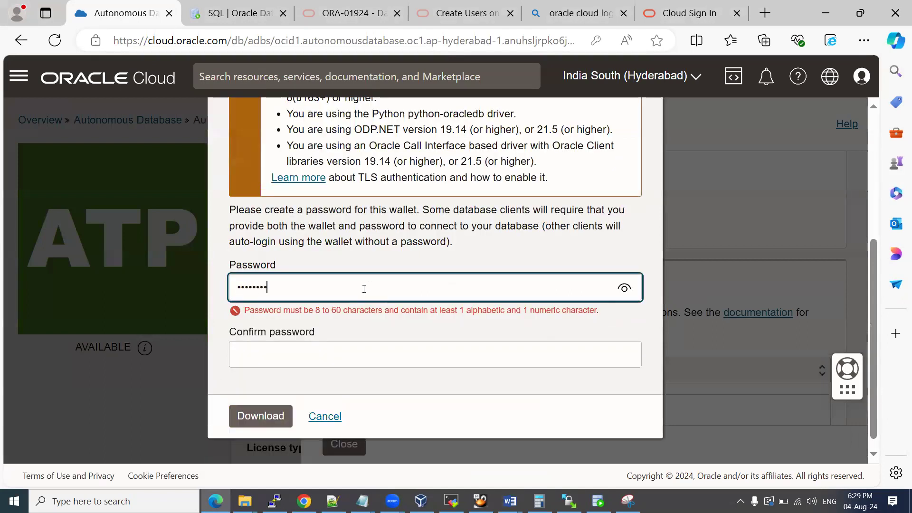
{"action": "key", "text": "Tab"}
{"action": "type", "text": "••••••••••••"}
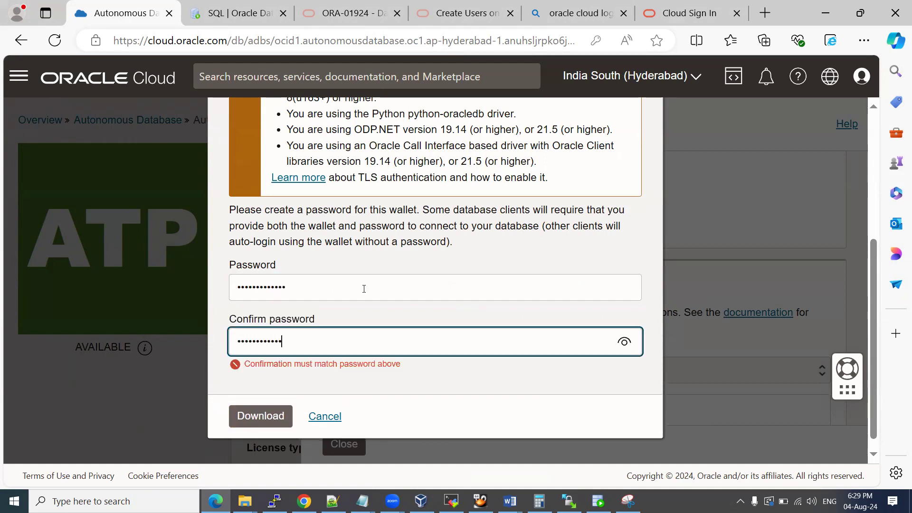
{"action": "left_click", "coordinate": [256, 401]}
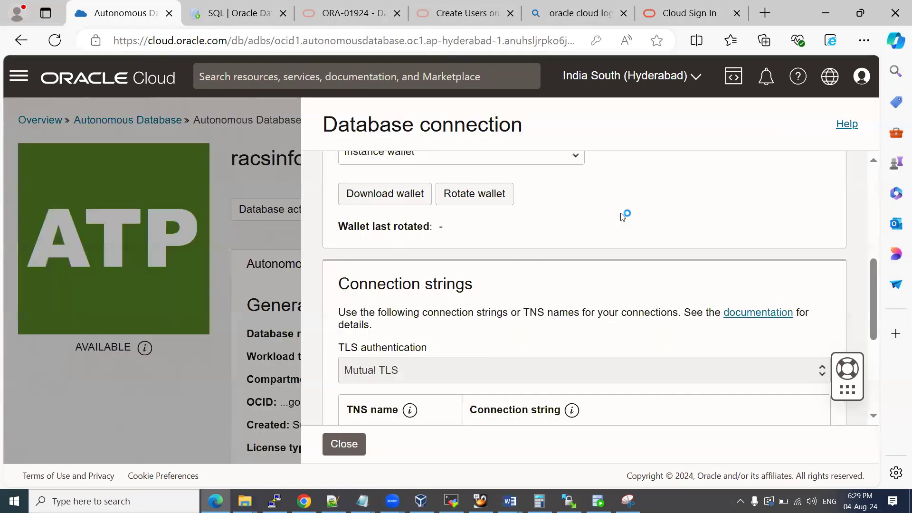
{"action": "left_click", "coordinate": [597, 195]}
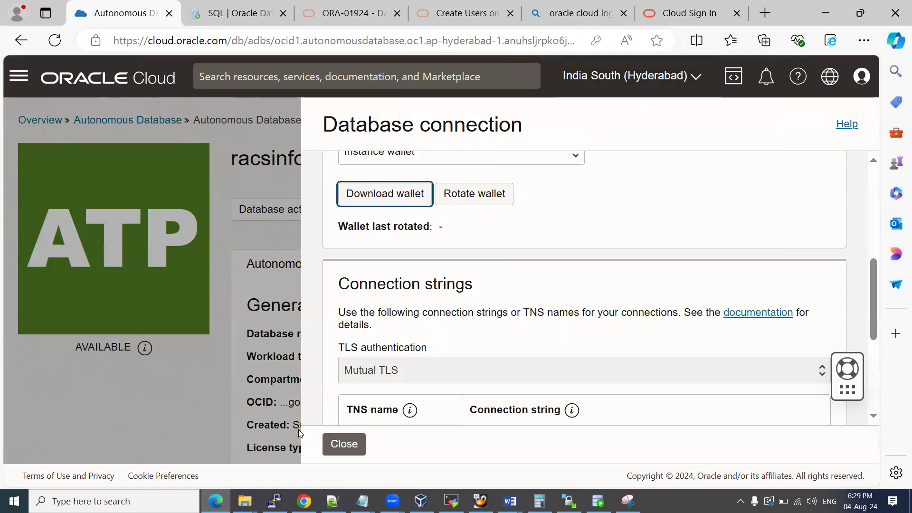
Close the connection details, open the Database actions list, and go back to SQL Developer.
{"action": "left_click", "coordinate": [340, 444]}
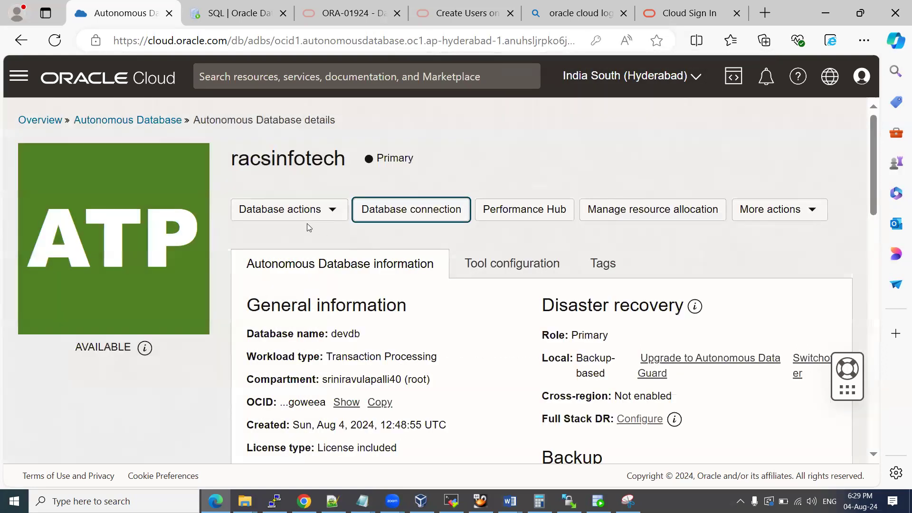
{"action": "left_click", "coordinate": [332, 212]}
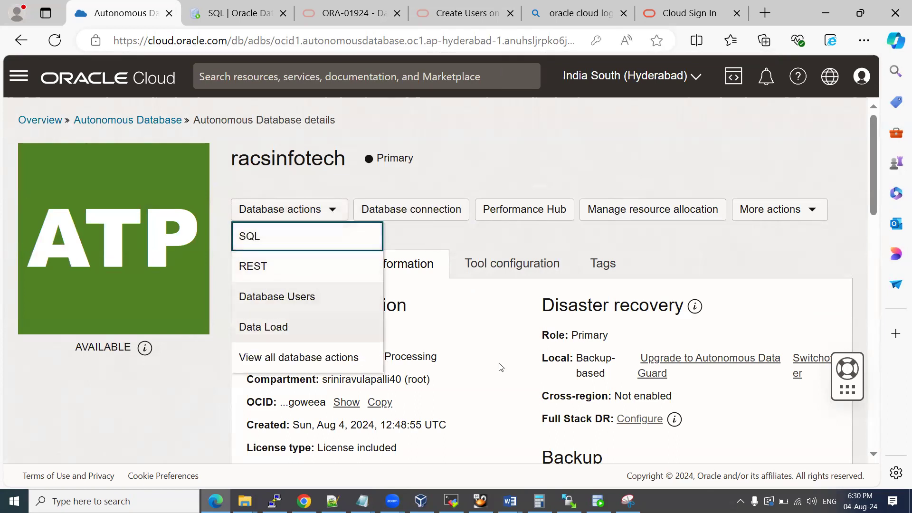
{"action": "left_click", "coordinate": [599, 501]}
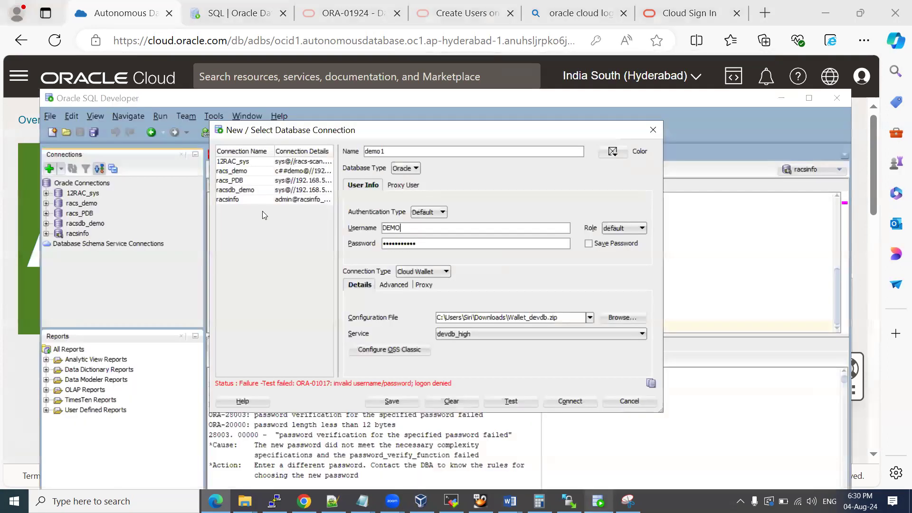
Change demo1's username to ADMIN and enter the admin password.
{"action": "double_click", "coordinate": [401, 228]}
{"action": "type", "text": "ADMIN"}
{"action": "key", "text": "Tab"}
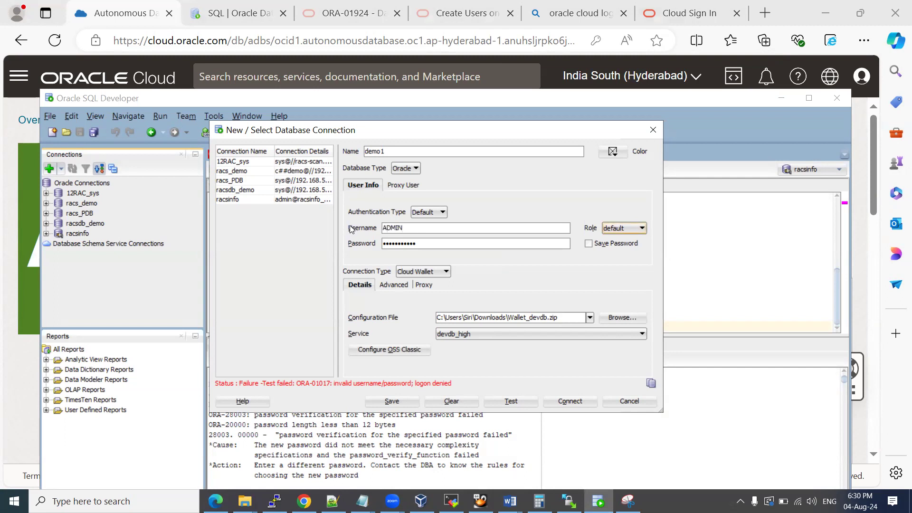
{"action": "key", "text": "Tab"}
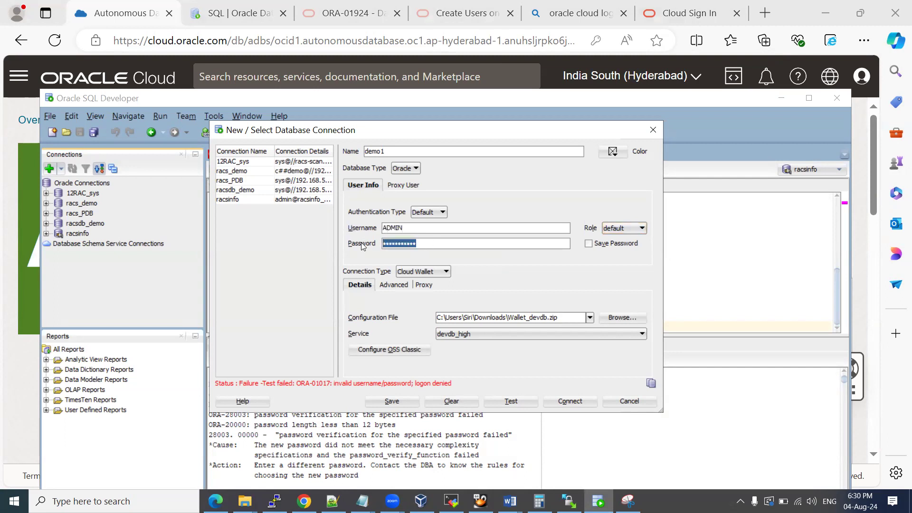
Switch the wallet to Wallet_devdb (1).zip and test the connection successfully.
{"action": "left_click", "coordinate": [622, 317]}
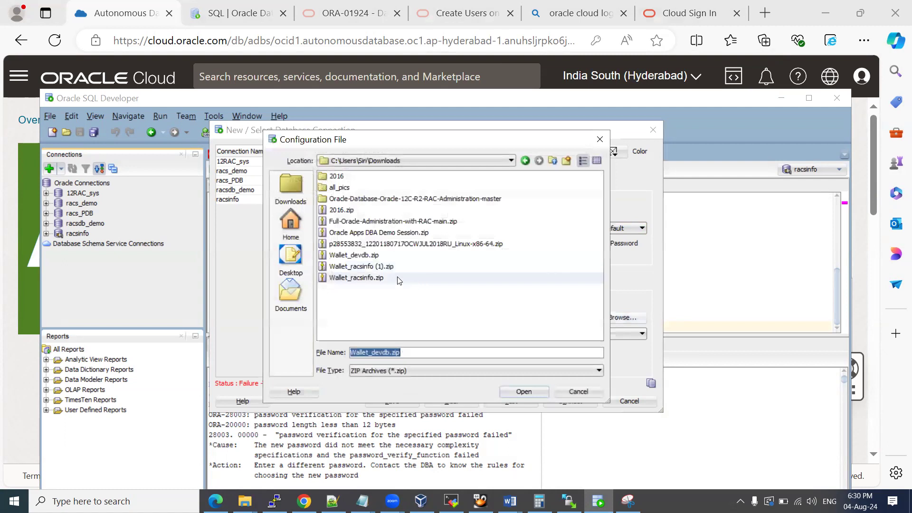
{"action": "left_click", "coordinate": [290, 224]}
{"action": "left_click", "coordinate": [290, 187]}
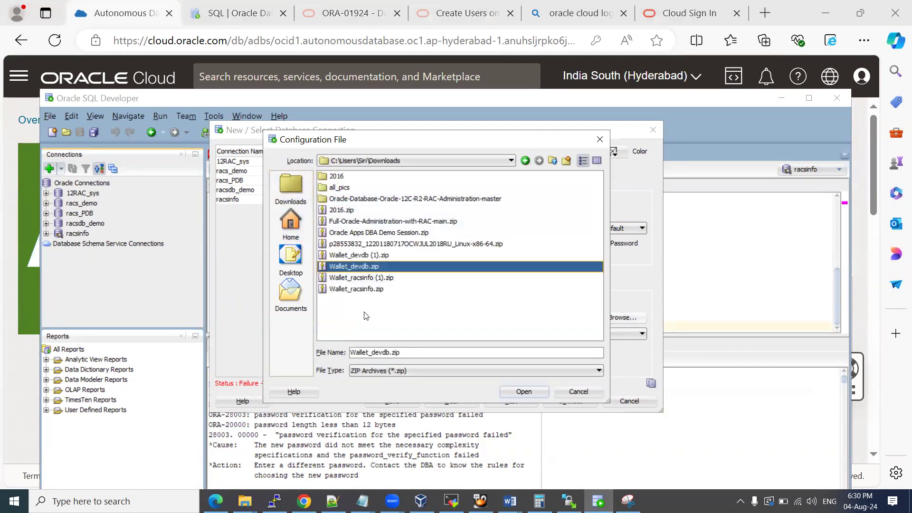
{"action": "left_click", "coordinate": [380, 256]}
{"action": "left_click", "coordinate": [522, 391]}
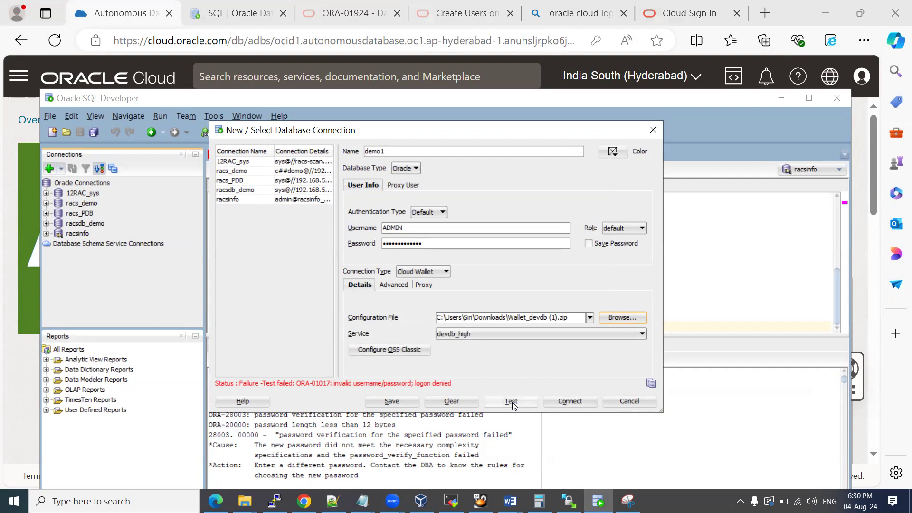
{"action": "left_click", "coordinate": [512, 401]}
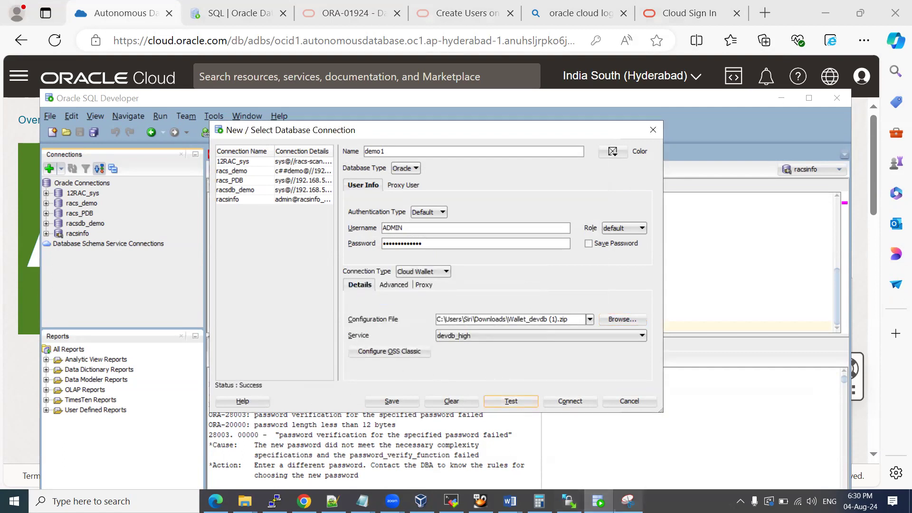
{"action": "left_click", "coordinate": [628, 501]}
{"action": "left_click", "coordinate": [23, 66]}
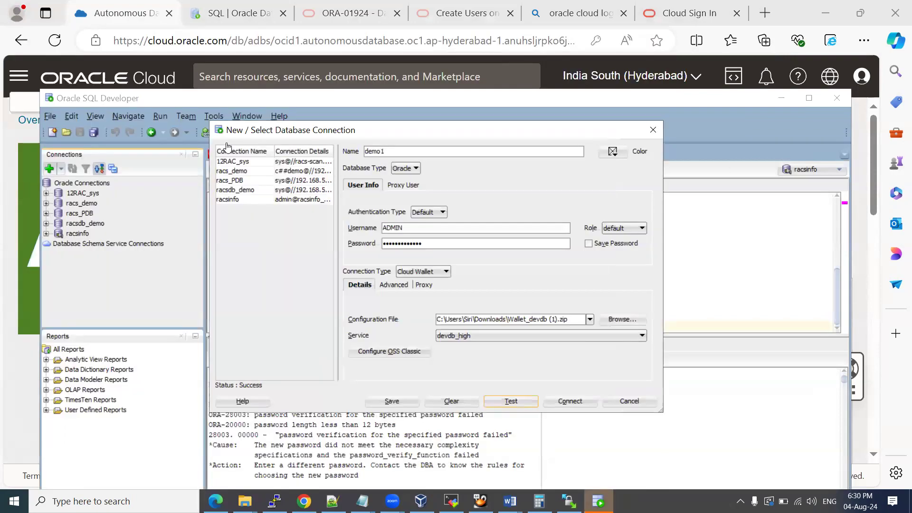
Capture the connection dialog, circling Status: Success, the wallet path and credentials, and ticking demo1.
{"action": "left_click_drag", "start_coordinate": [211, 118], "coordinate": [662, 414]}
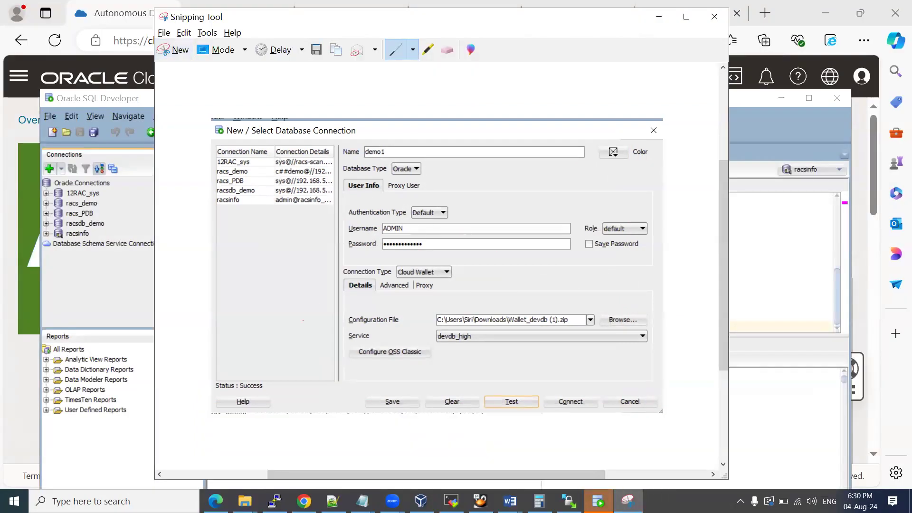
{"action": "mouse_move", "coordinate": [221, 394]}
{"action": "left_mouse_down"}
{"action": "mouse_move", "coordinate": [254, 395]}
{"action": "mouse_move", "coordinate": [240, 367]}
{"action": "mouse_move", "coordinate": [216, 391]}
{"action": "mouse_move", "coordinate": [256, 367]}
{"action": "left_mouse_up"}
{"action": "mouse_move", "coordinate": [433, 327]}
{"action": "left_mouse_down"}
{"action": "mouse_move", "coordinate": [563, 330]}
{"action": "mouse_move", "coordinate": [537, 297]}
{"action": "mouse_move", "coordinate": [425, 328]}
{"action": "left_mouse_up"}
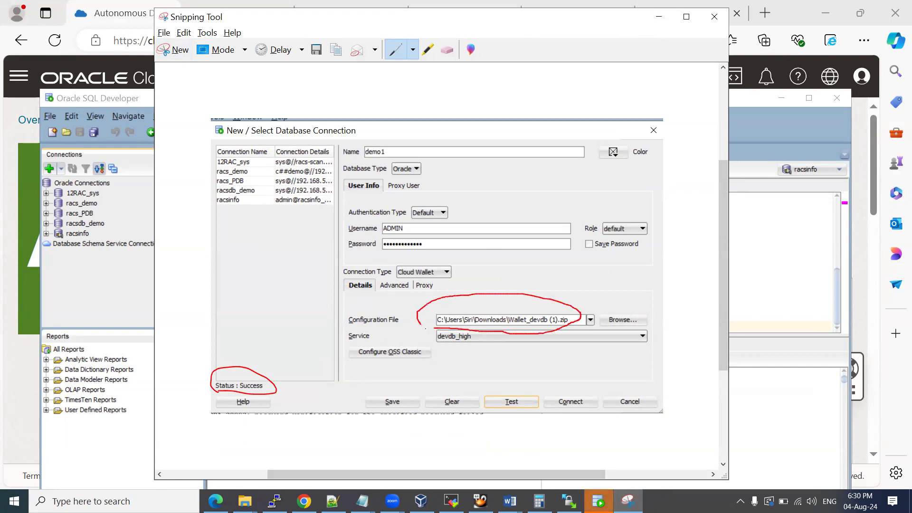
{"action": "mouse_move", "coordinate": [388, 215]}
{"action": "left_mouse_down"}
{"action": "mouse_move", "coordinate": [356, 224]}
{"action": "mouse_move", "coordinate": [427, 253]}
{"action": "mouse_move", "coordinate": [409, 219]}
{"action": "mouse_move", "coordinate": [383, 214]}
{"action": "left_mouse_up"}
{"action": "left_click_drag", "start_coordinate": [401, 152], "coordinate": [440, 117]}
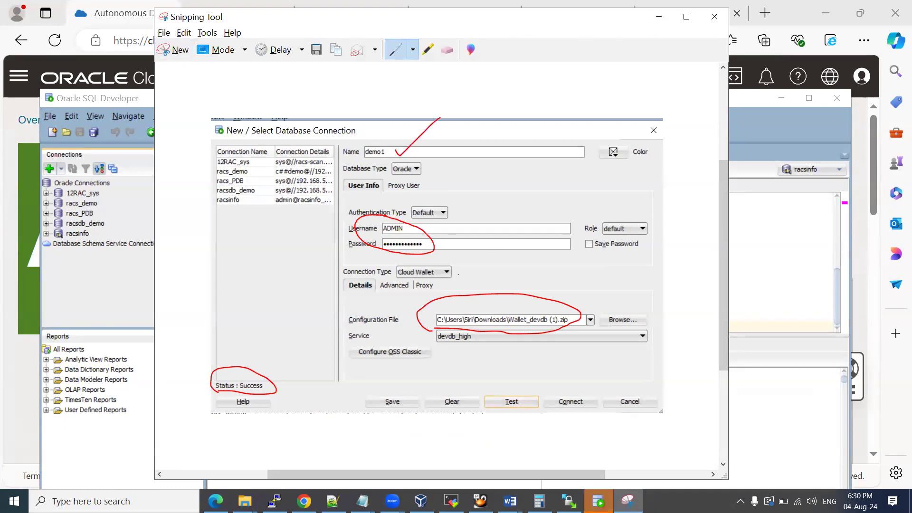
Paste the annotated screenshot into the Oracle Cloud Console_login guide with a new line below.
{"action": "left_click", "coordinate": [510, 501]}
{"action": "left_click", "coordinate": [445, 454]}
{"action": "left_click", "coordinate": [335, 442]}
{"action": "key", "text": "ctrl+v"}
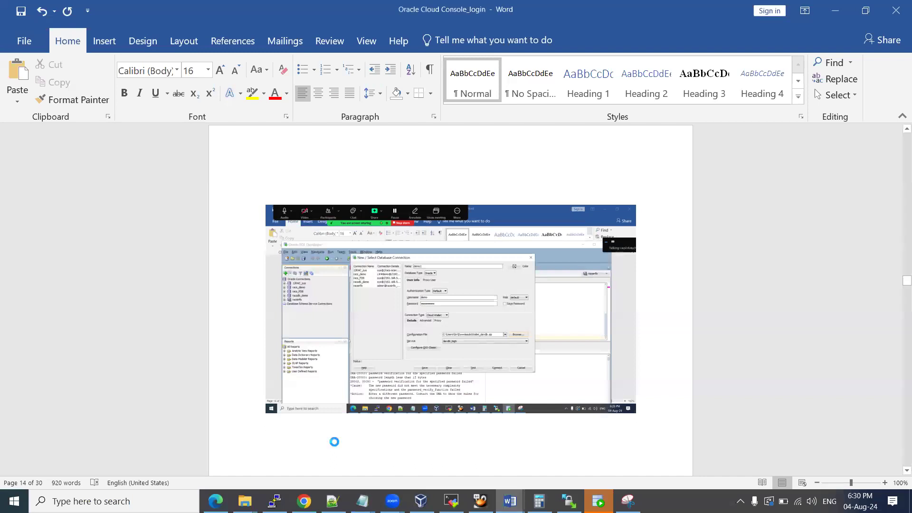
{"action": "key", "text": "Return"}
{"action": "key", "text": "Return"}
{"action": "key", "text": "alt+Tab"}
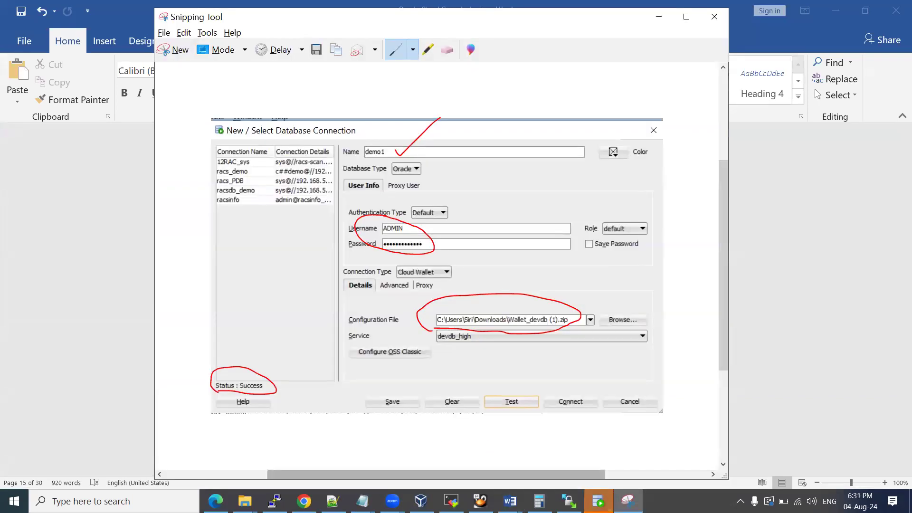
{"action": "mouse_move", "coordinate": [304, 501]}
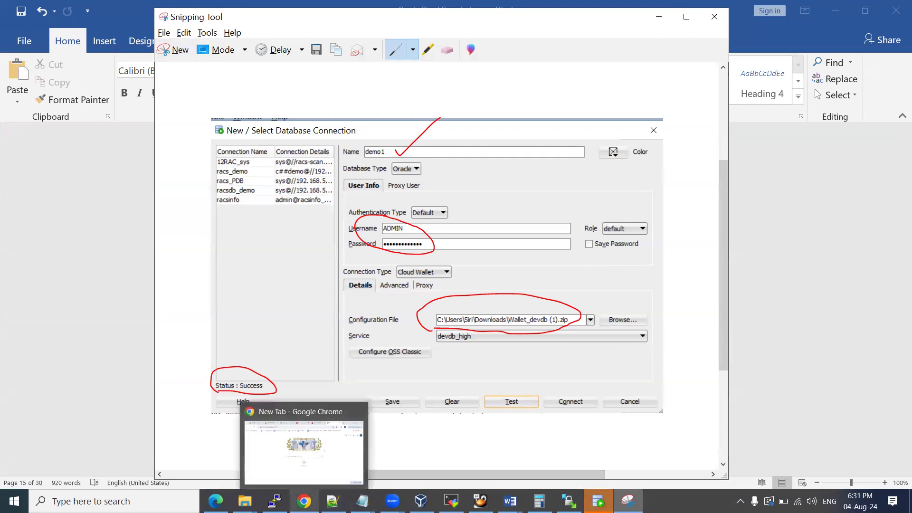
{"action": "left_click", "coordinate": [215, 501]}
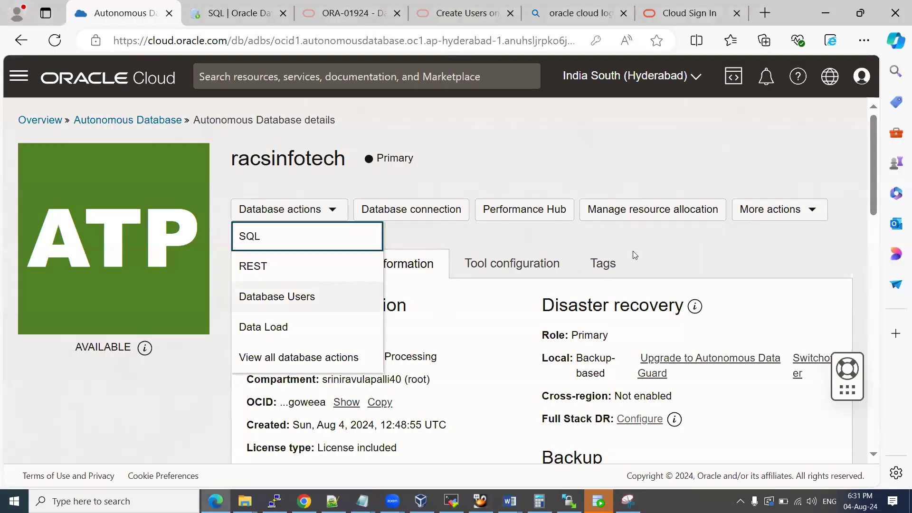
Select the select name,open_mode from v$database query in the Database Actions SQL worksheet.
{"action": "left_click", "coordinate": [666, 252]}
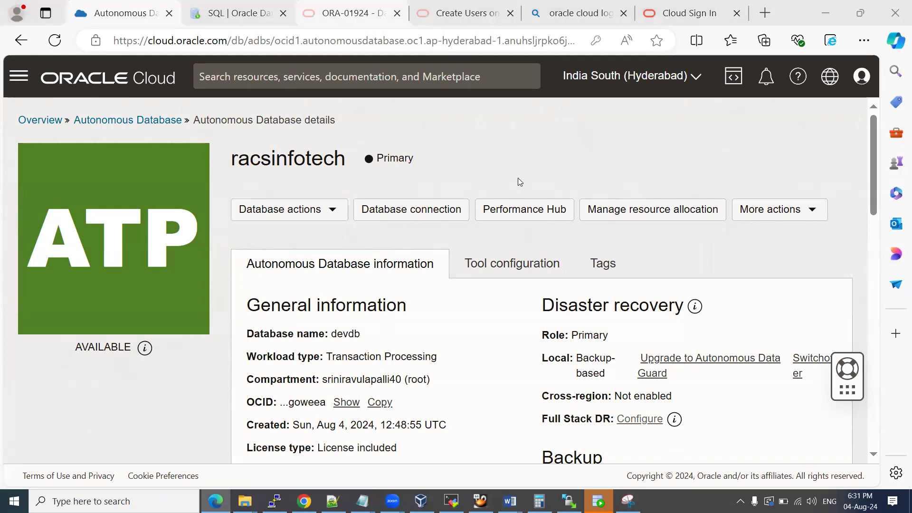
{"action": "key", "text": "ctrl+Tab"}
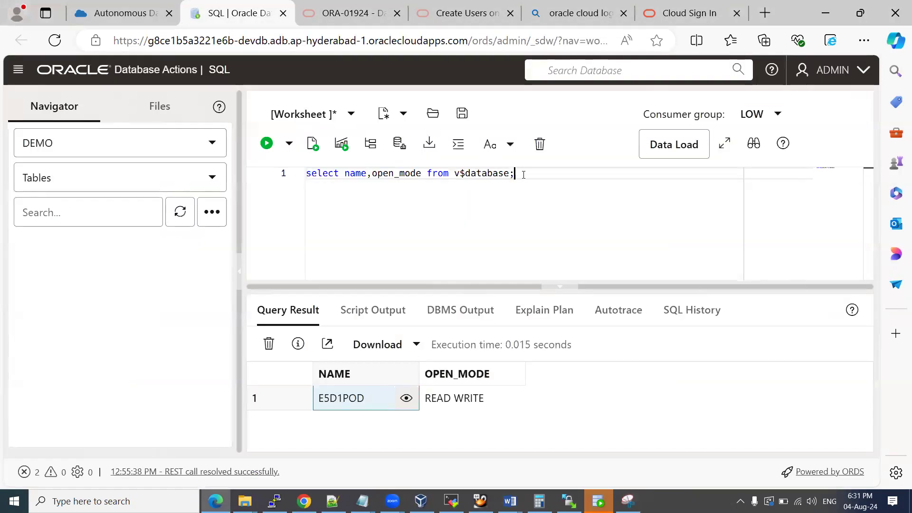
{"action": "left_click_drag", "start_coordinate": [524, 175], "coordinate": [306, 172]}
{"action": "key", "text": "ctrl+c"}
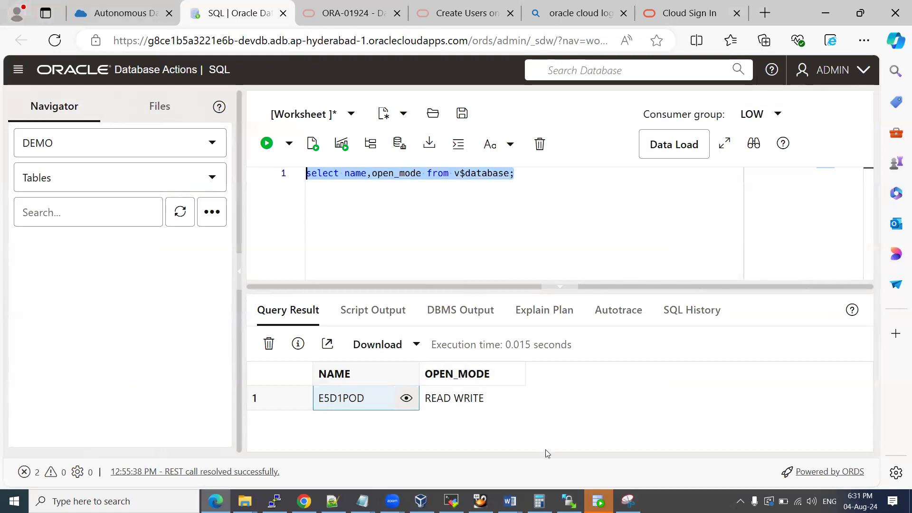
{"action": "left_click", "coordinate": [598, 500]}
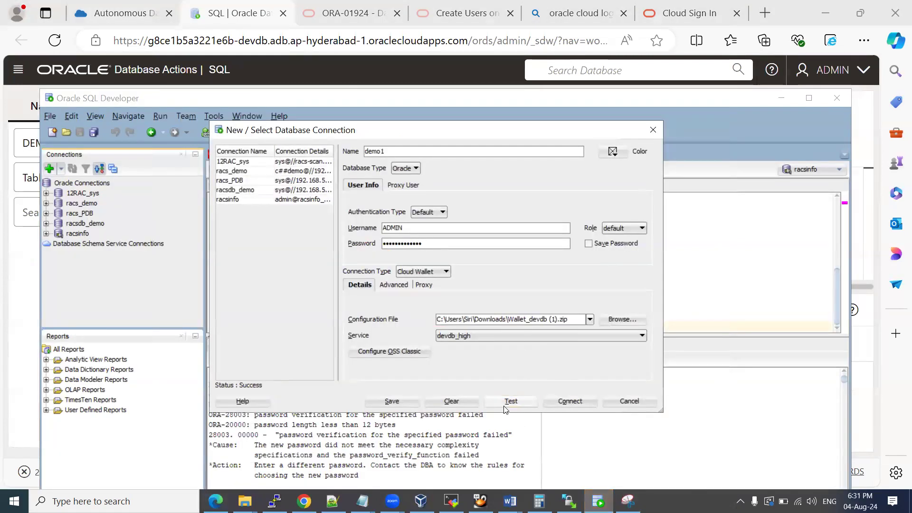
Connect as demo1 and run the pasted v$database query, getting E5D1POD in READ WRITE mode.
{"action": "left_click", "coordinate": [573, 401]}
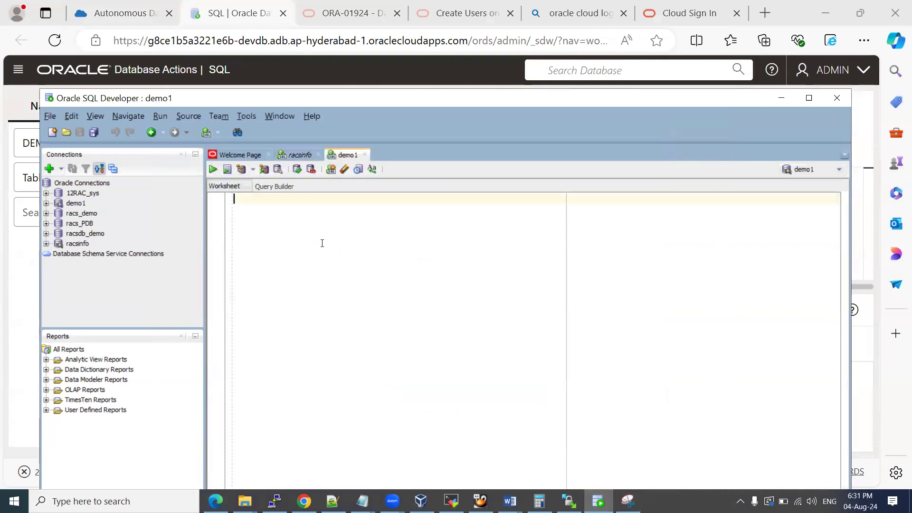
{"action": "key", "text": "ctrl+v"}
{"action": "left_click_drag", "start_coordinate": [391, 199], "coordinate": [218, 190]}
{"action": "left_click", "coordinate": [213, 169]}
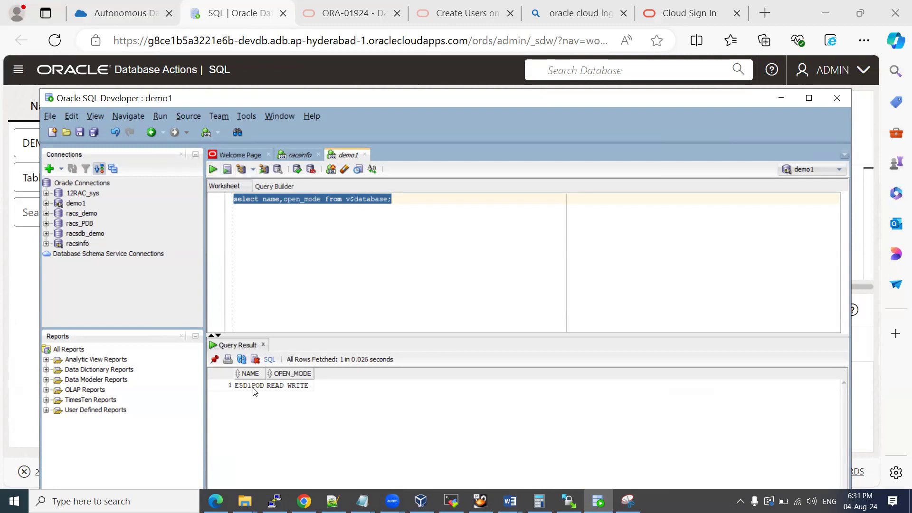
{"action": "left_click", "coordinate": [230, 14]}
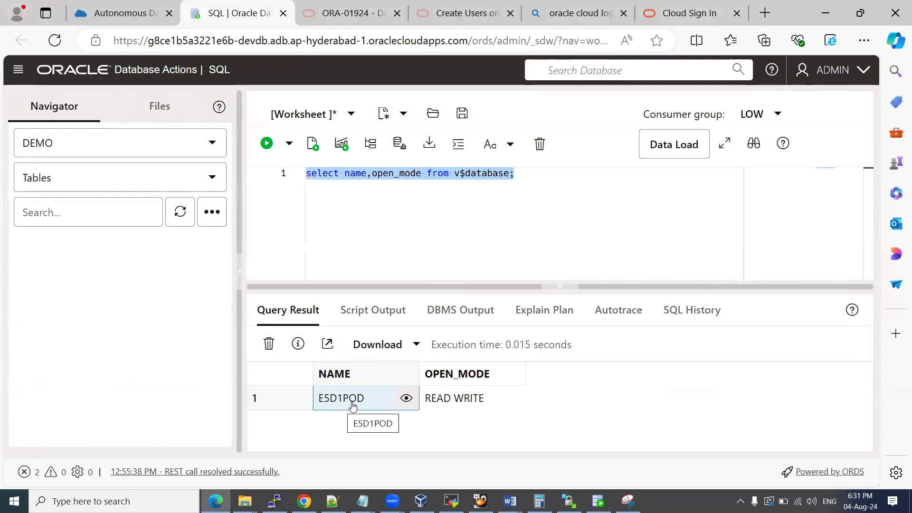
{"action": "key", "text": "alt+Tab"}
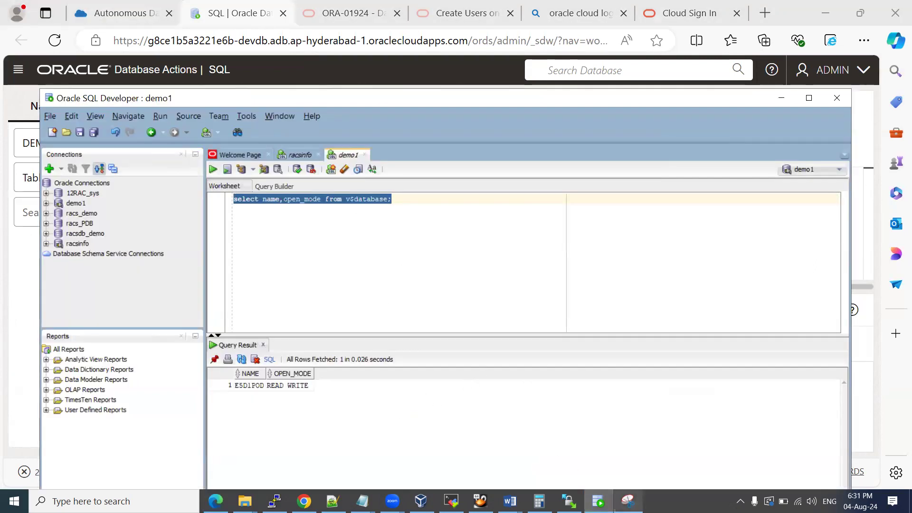
{"action": "left_click", "coordinate": [628, 501]}
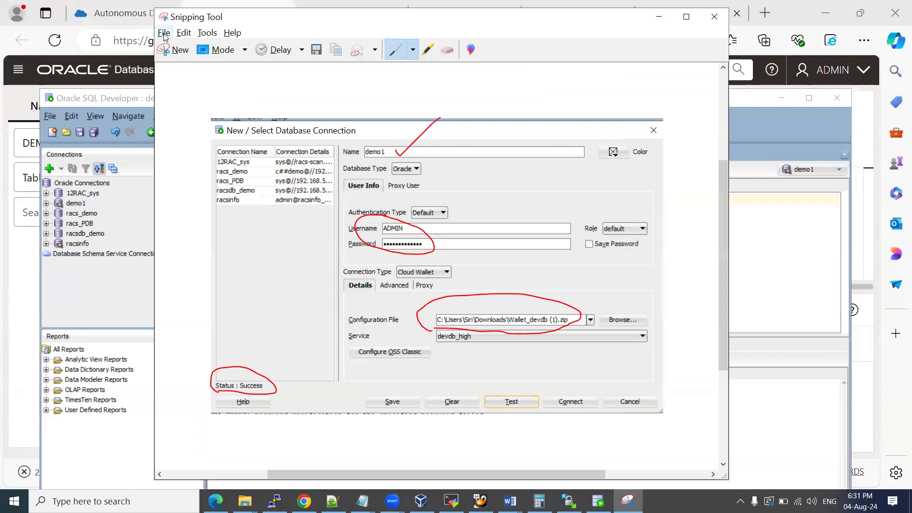
Capture SQL Developer's query result and paste it into the Oracle Cloud Console_login guide.
{"action": "left_click", "coordinate": [175, 49]}
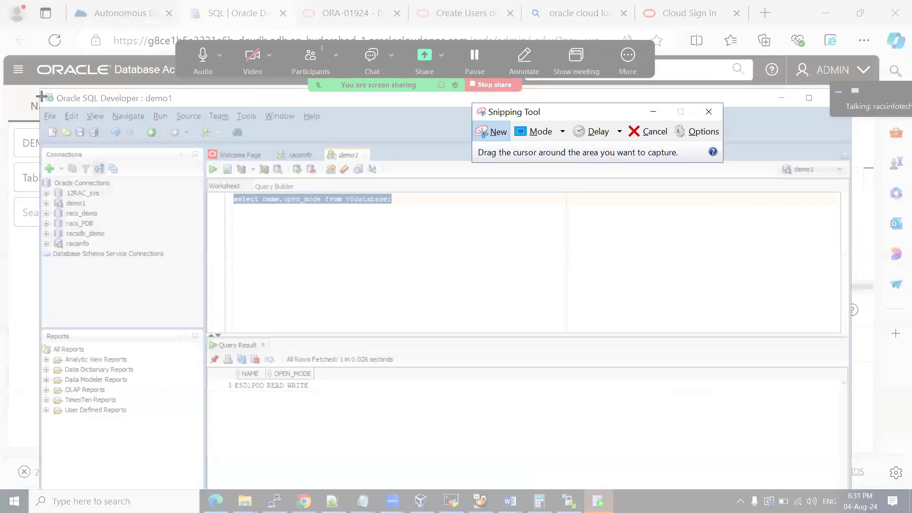
{"action": "left_click_drag", "start_coordinate": [38, 90], "coordinate": [450, 404]}
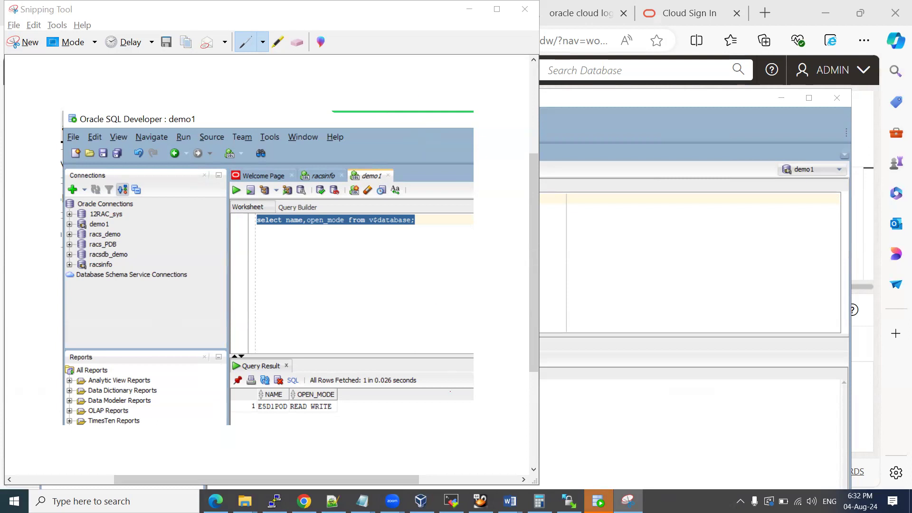
{"action": "mouse_move", "coordinate": [510, 501]}
{"action": "left_click", "coordinate": [494, 471]}
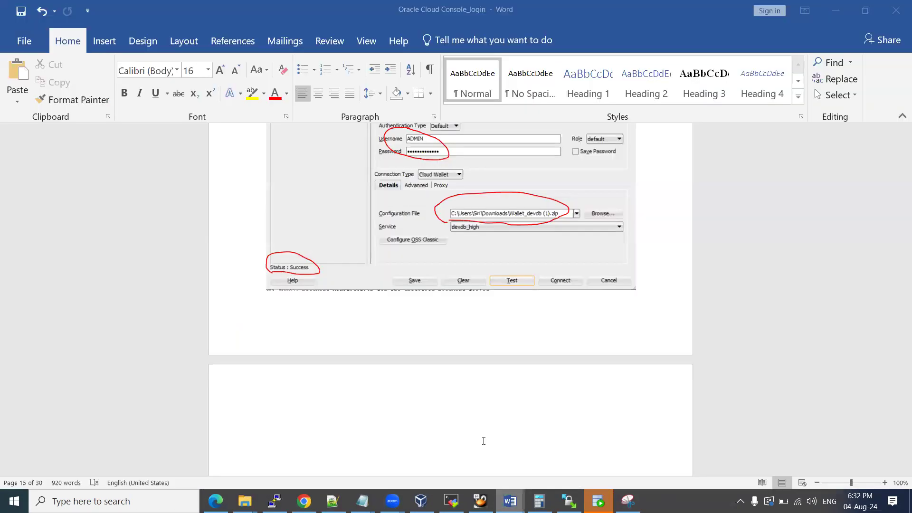
{"action": "key", "text": "ctrl+v"}
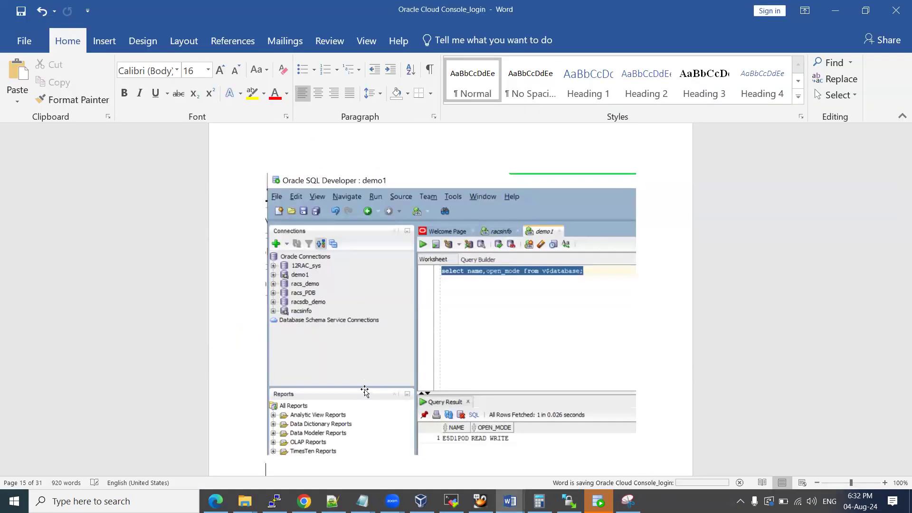